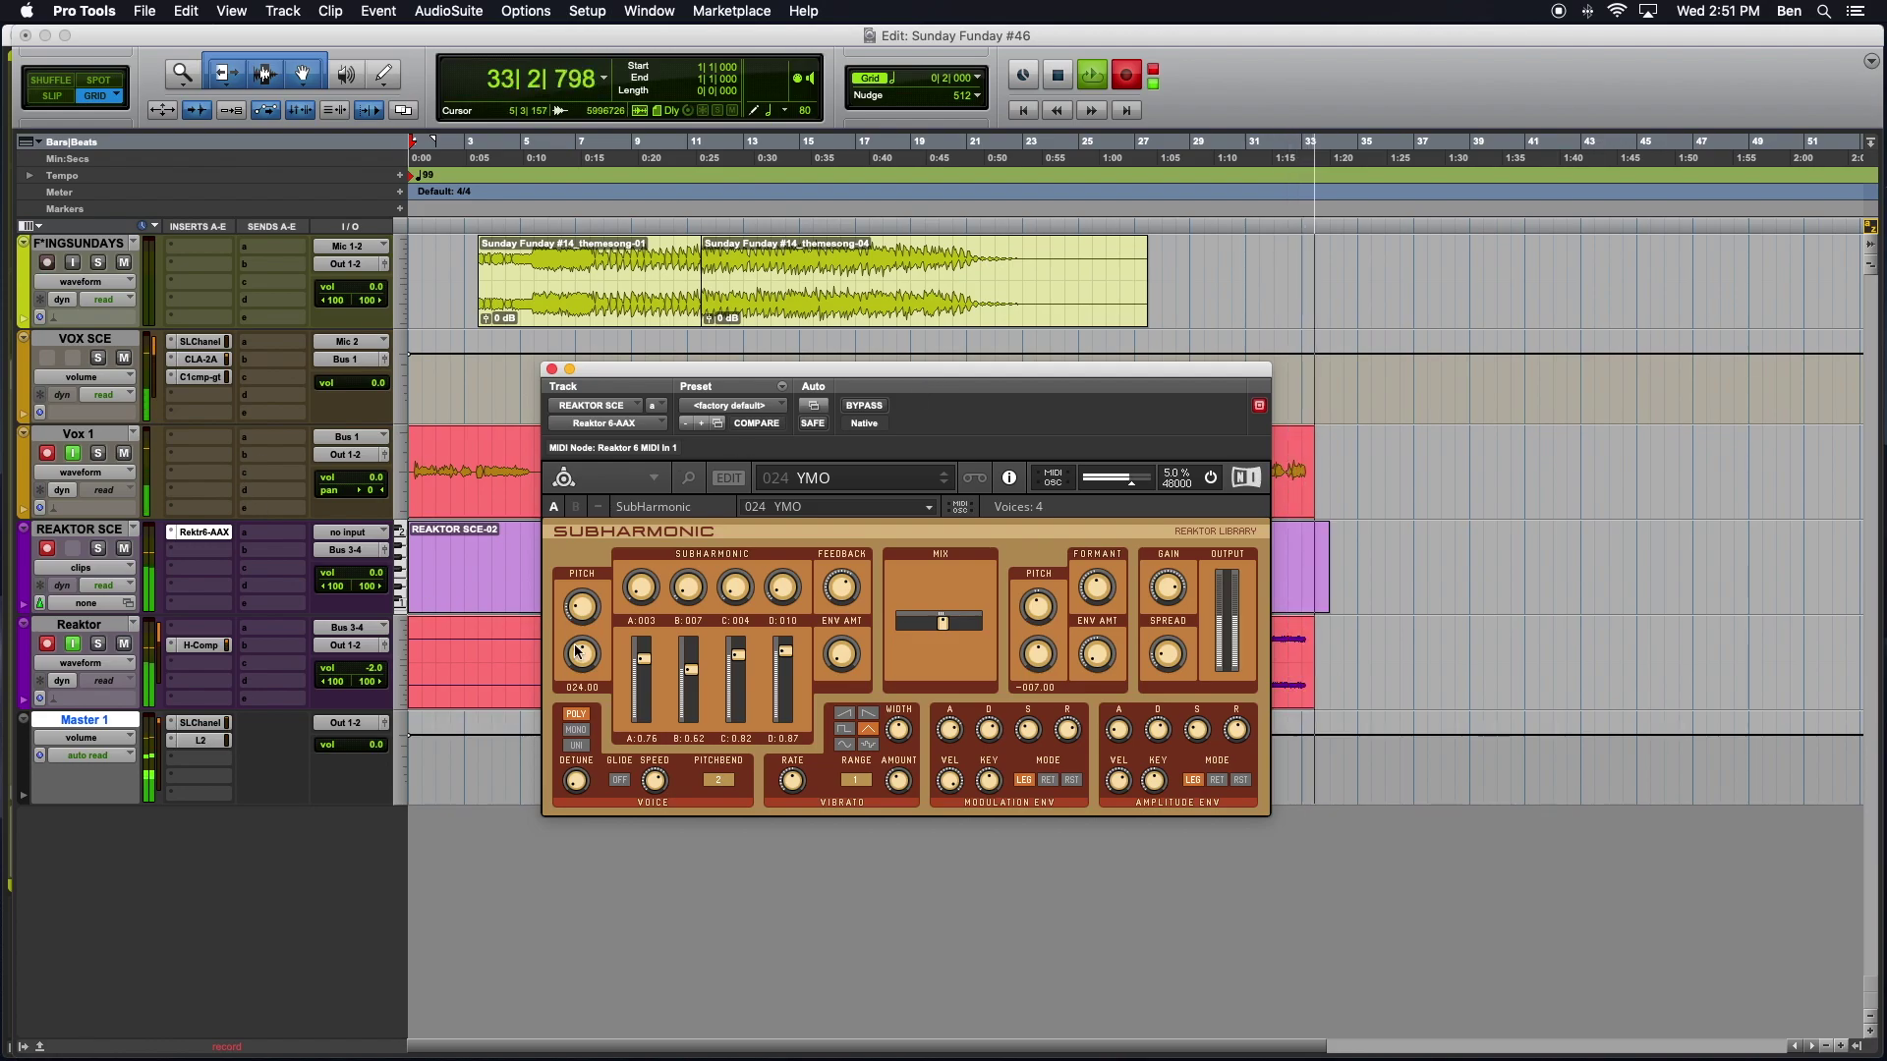
Step: Open the H-Comp on the Reaktor track, set its ratio to about 8, and inspect the threshold, punch and attack settings
{"action": "left_click", "coordinate": [199, 644]}
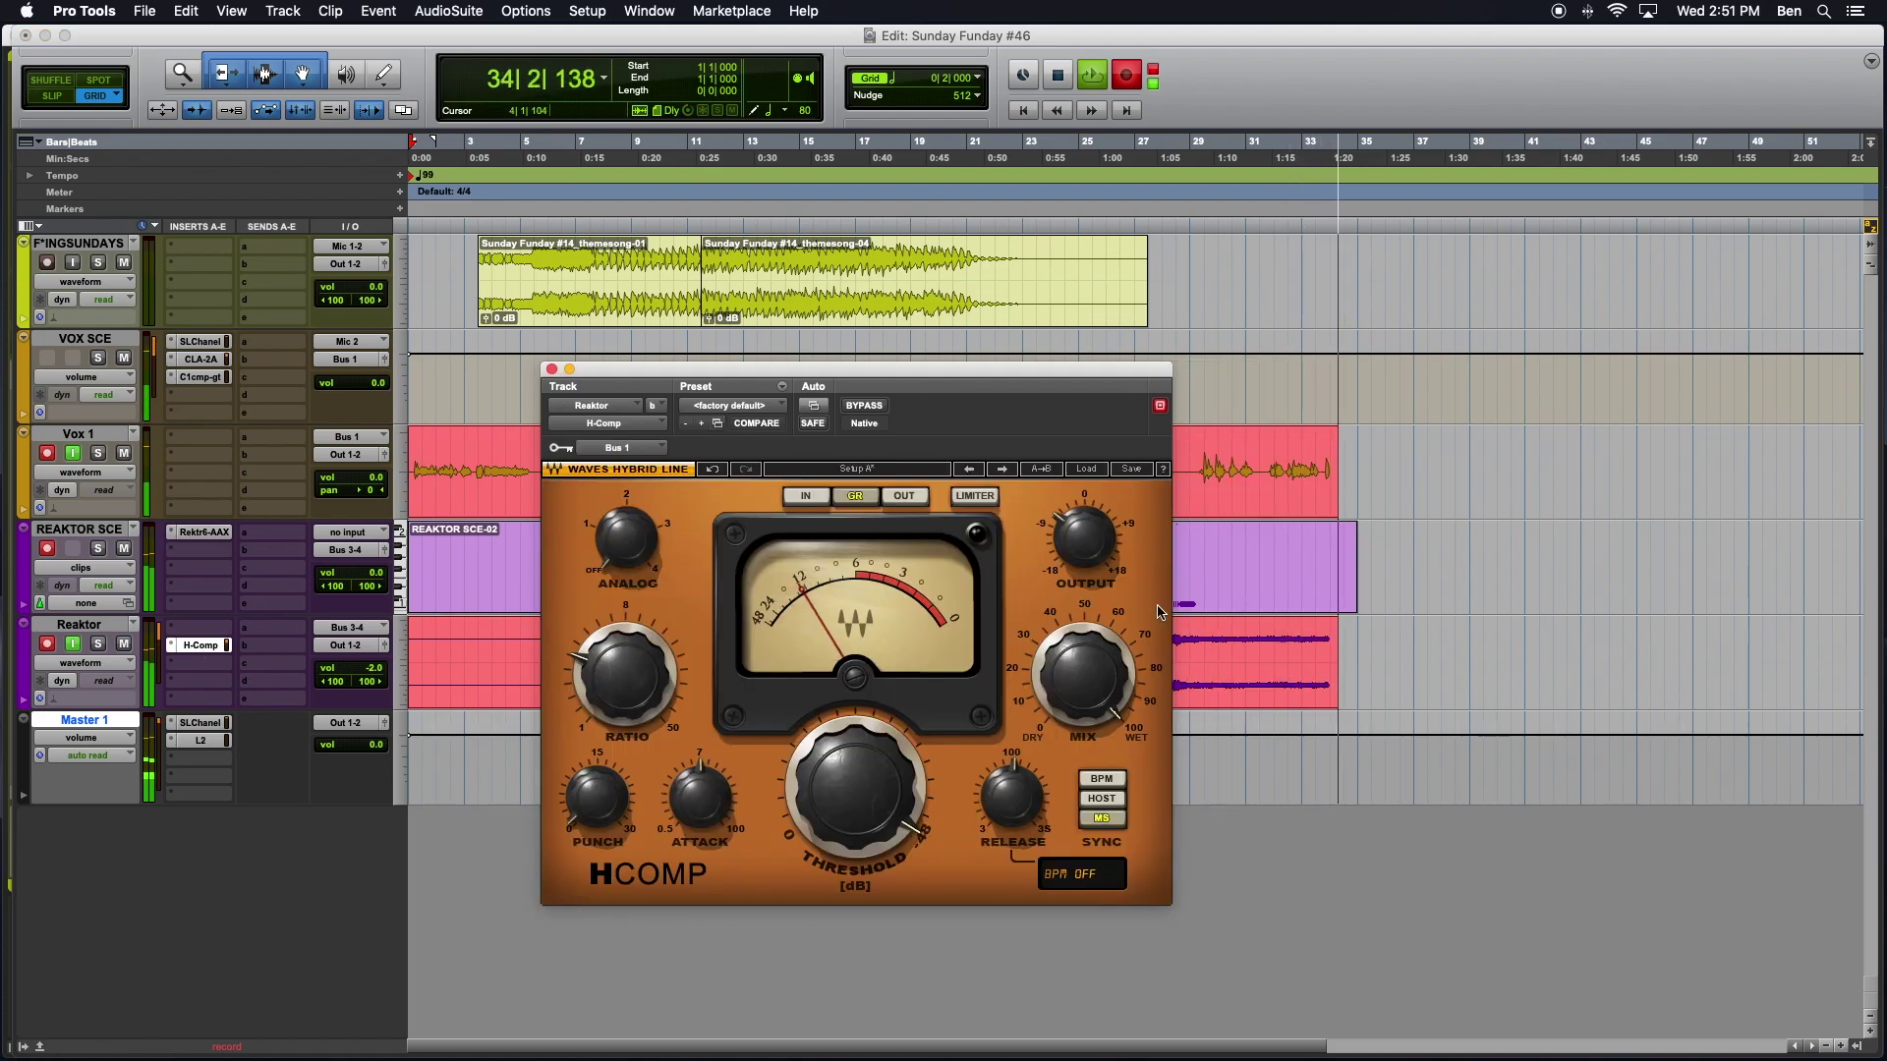
{"action": "left_click_drag", "start_coordinate": [620, 703], "coordinate": [619, 672]}
{"action": "scroll", "coordinate": [618, 703], "scroll_direction": "up", "scroll_amount": 4}
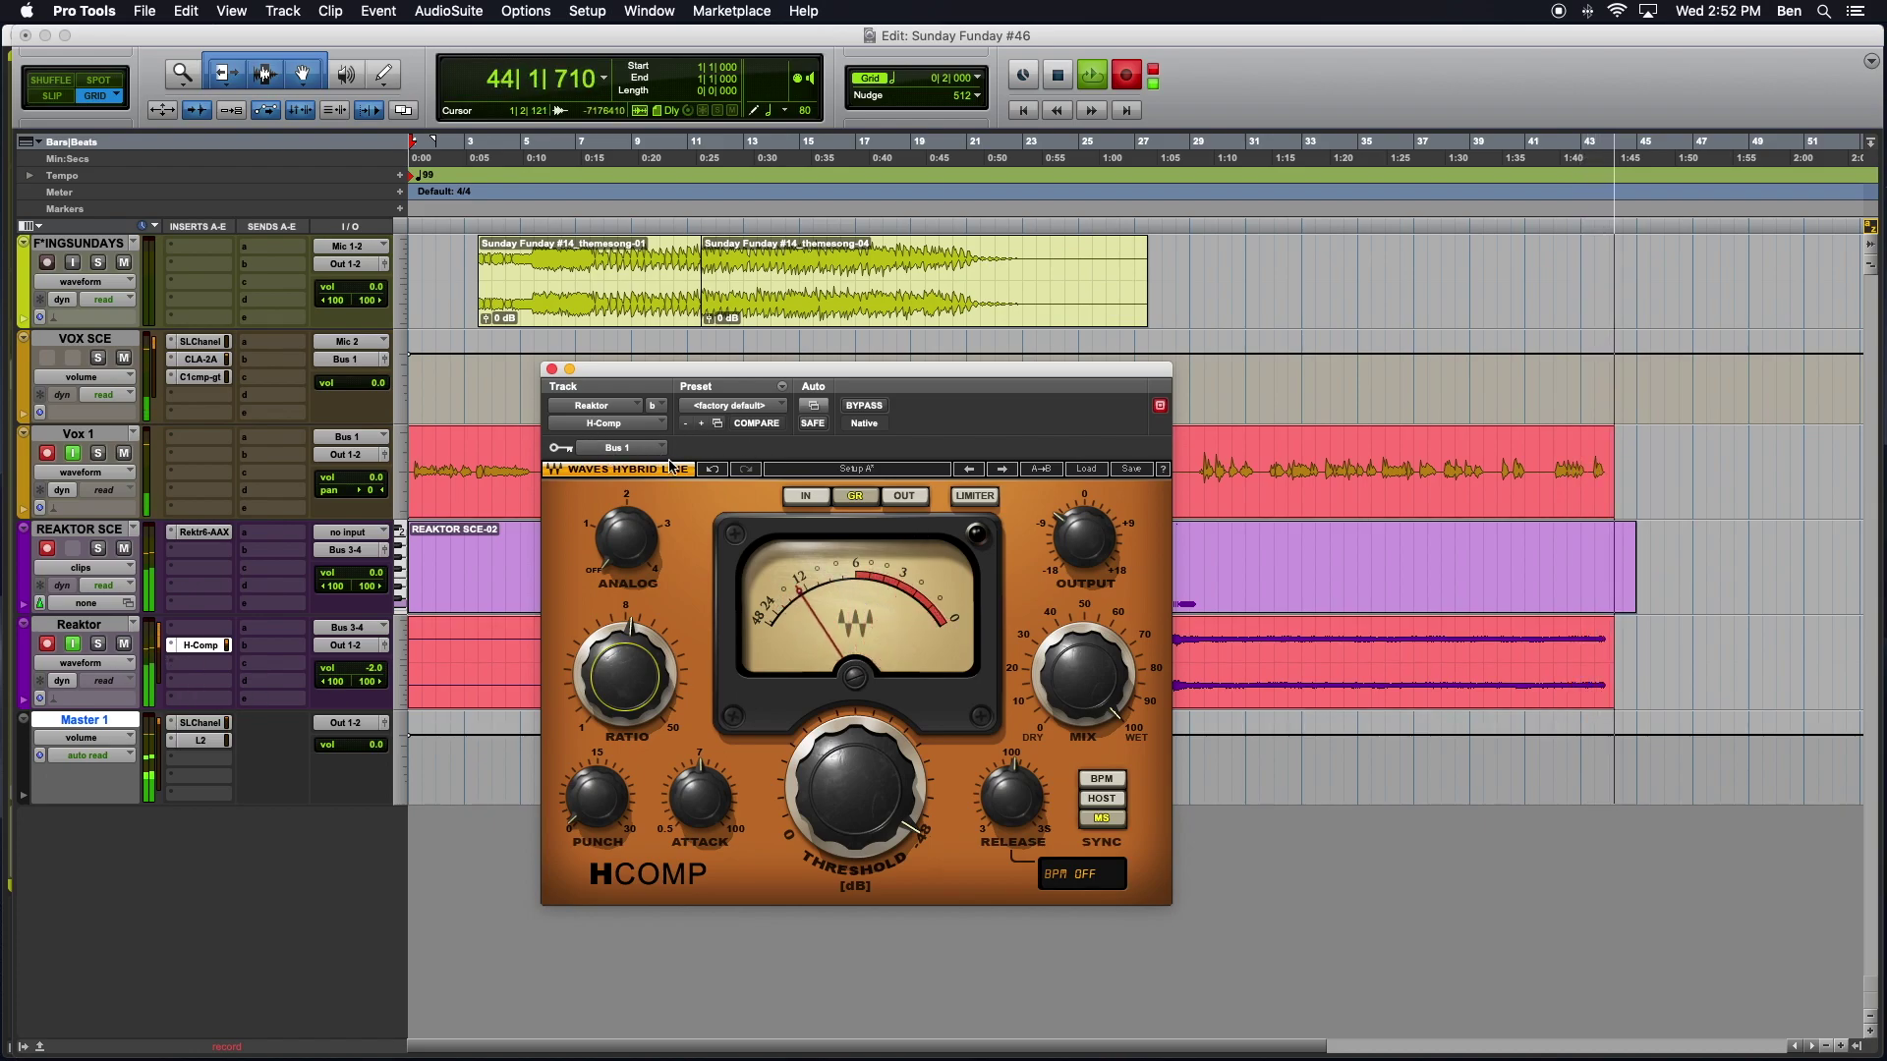
{"action": "left_click_drag", "start_coordinate": [787, 370], "coordinate": [997, 270]}
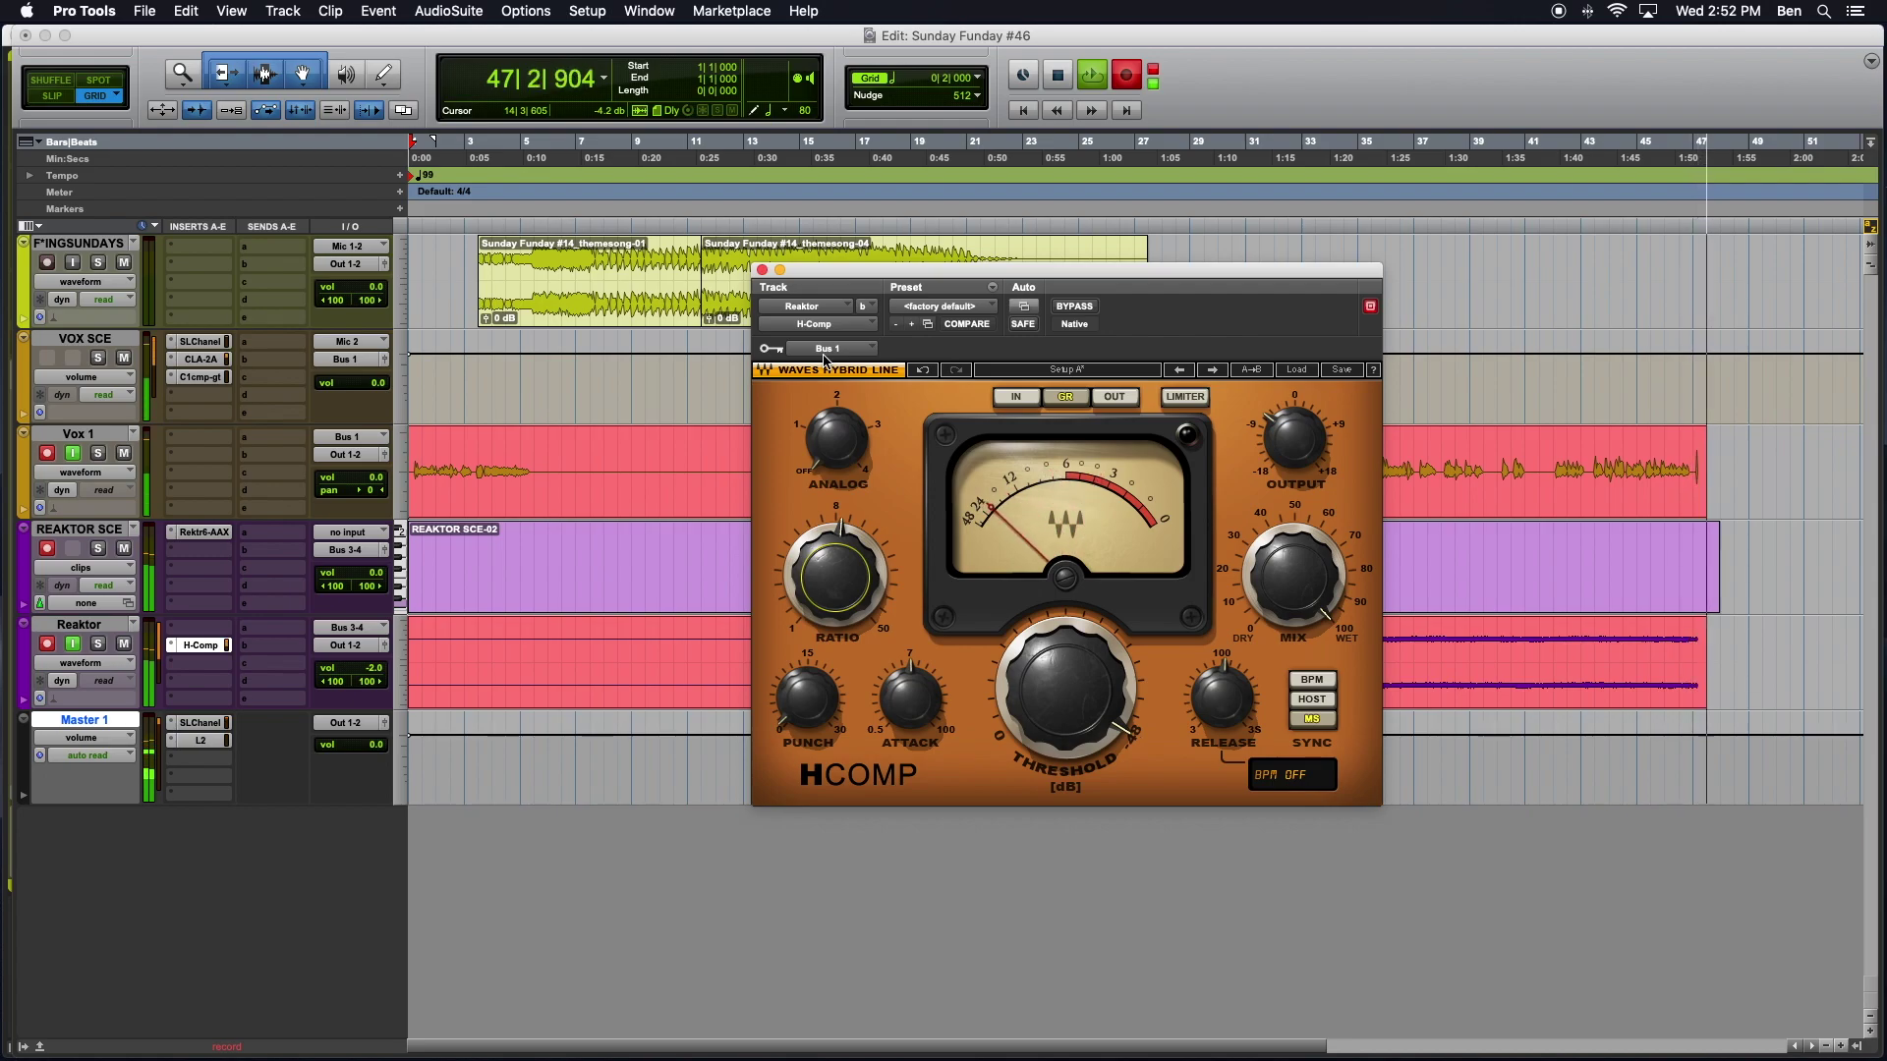
{"action": "mouse_move", "coordinate": [869, 563]}
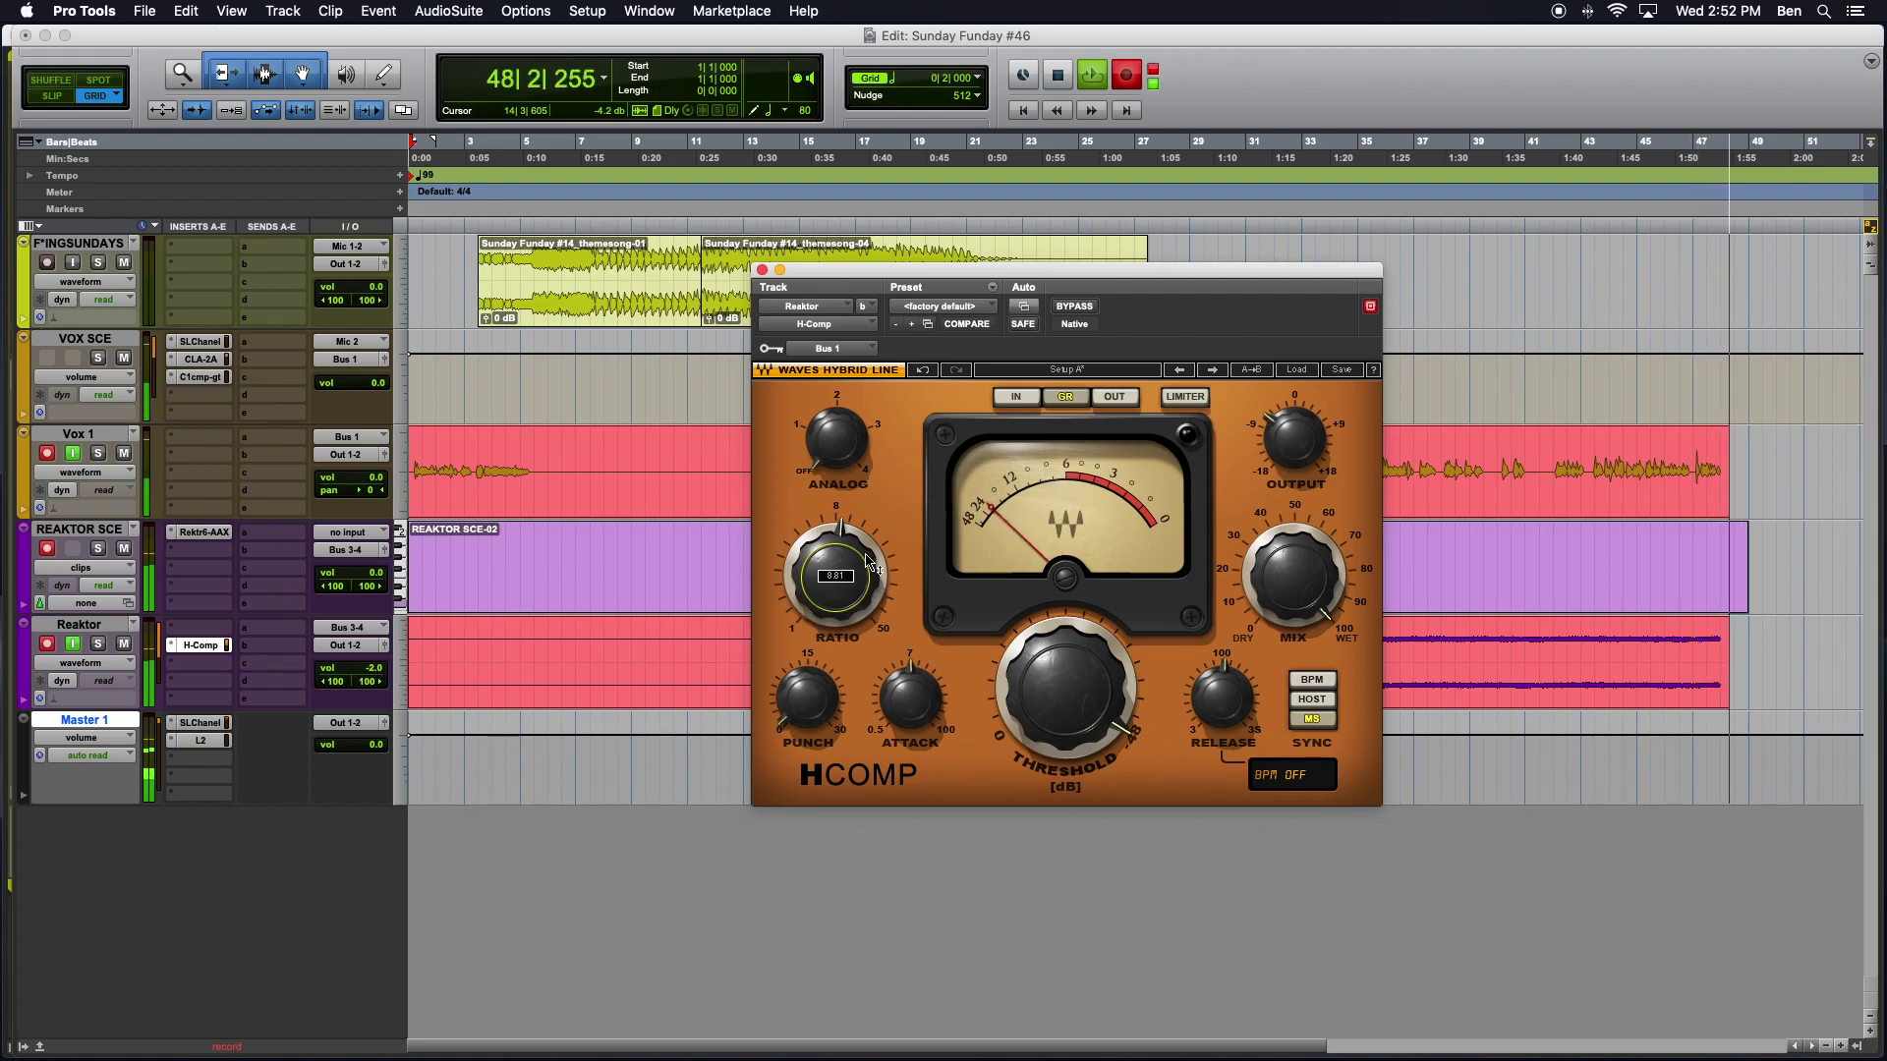
{"action": "mouse_move", "coordinate": [1089, 757]}
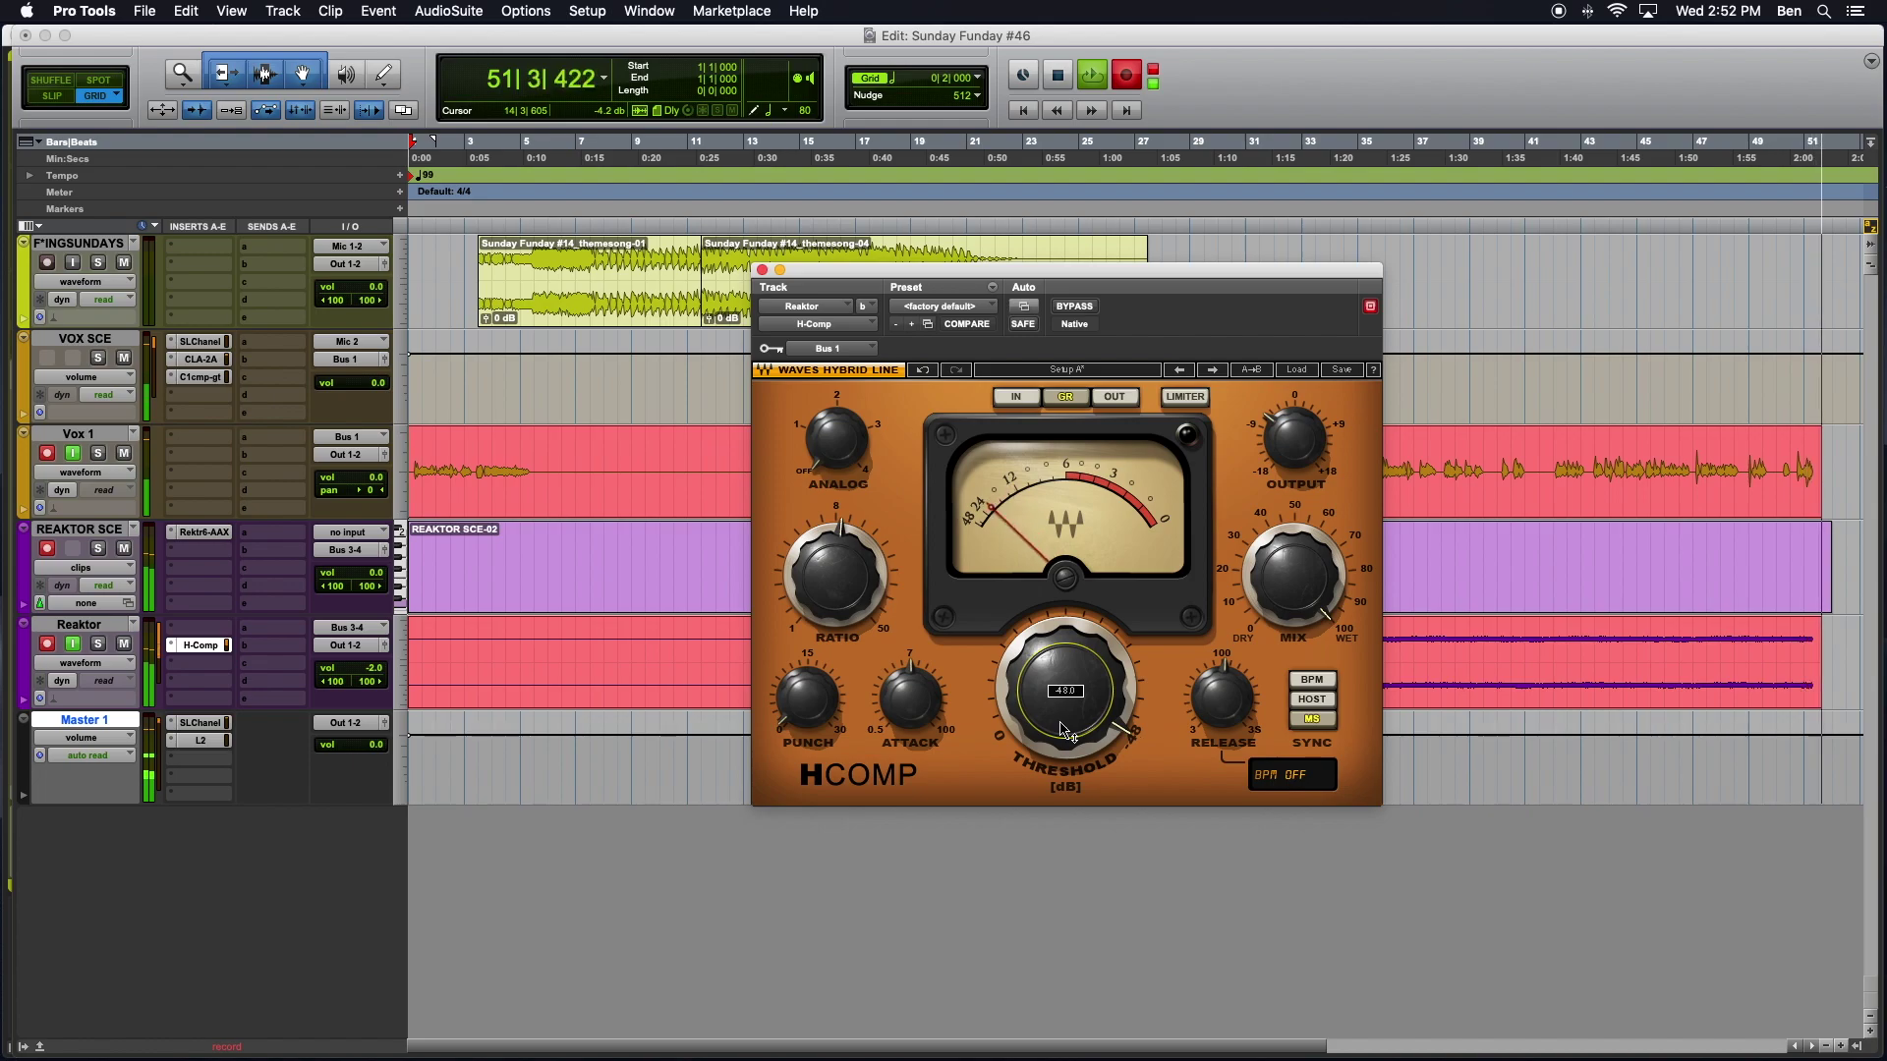
{"action": "mouse_move", "coordinate": [801, 709]}
{"action": "mouse_move", "coordinate": [910, 700]}
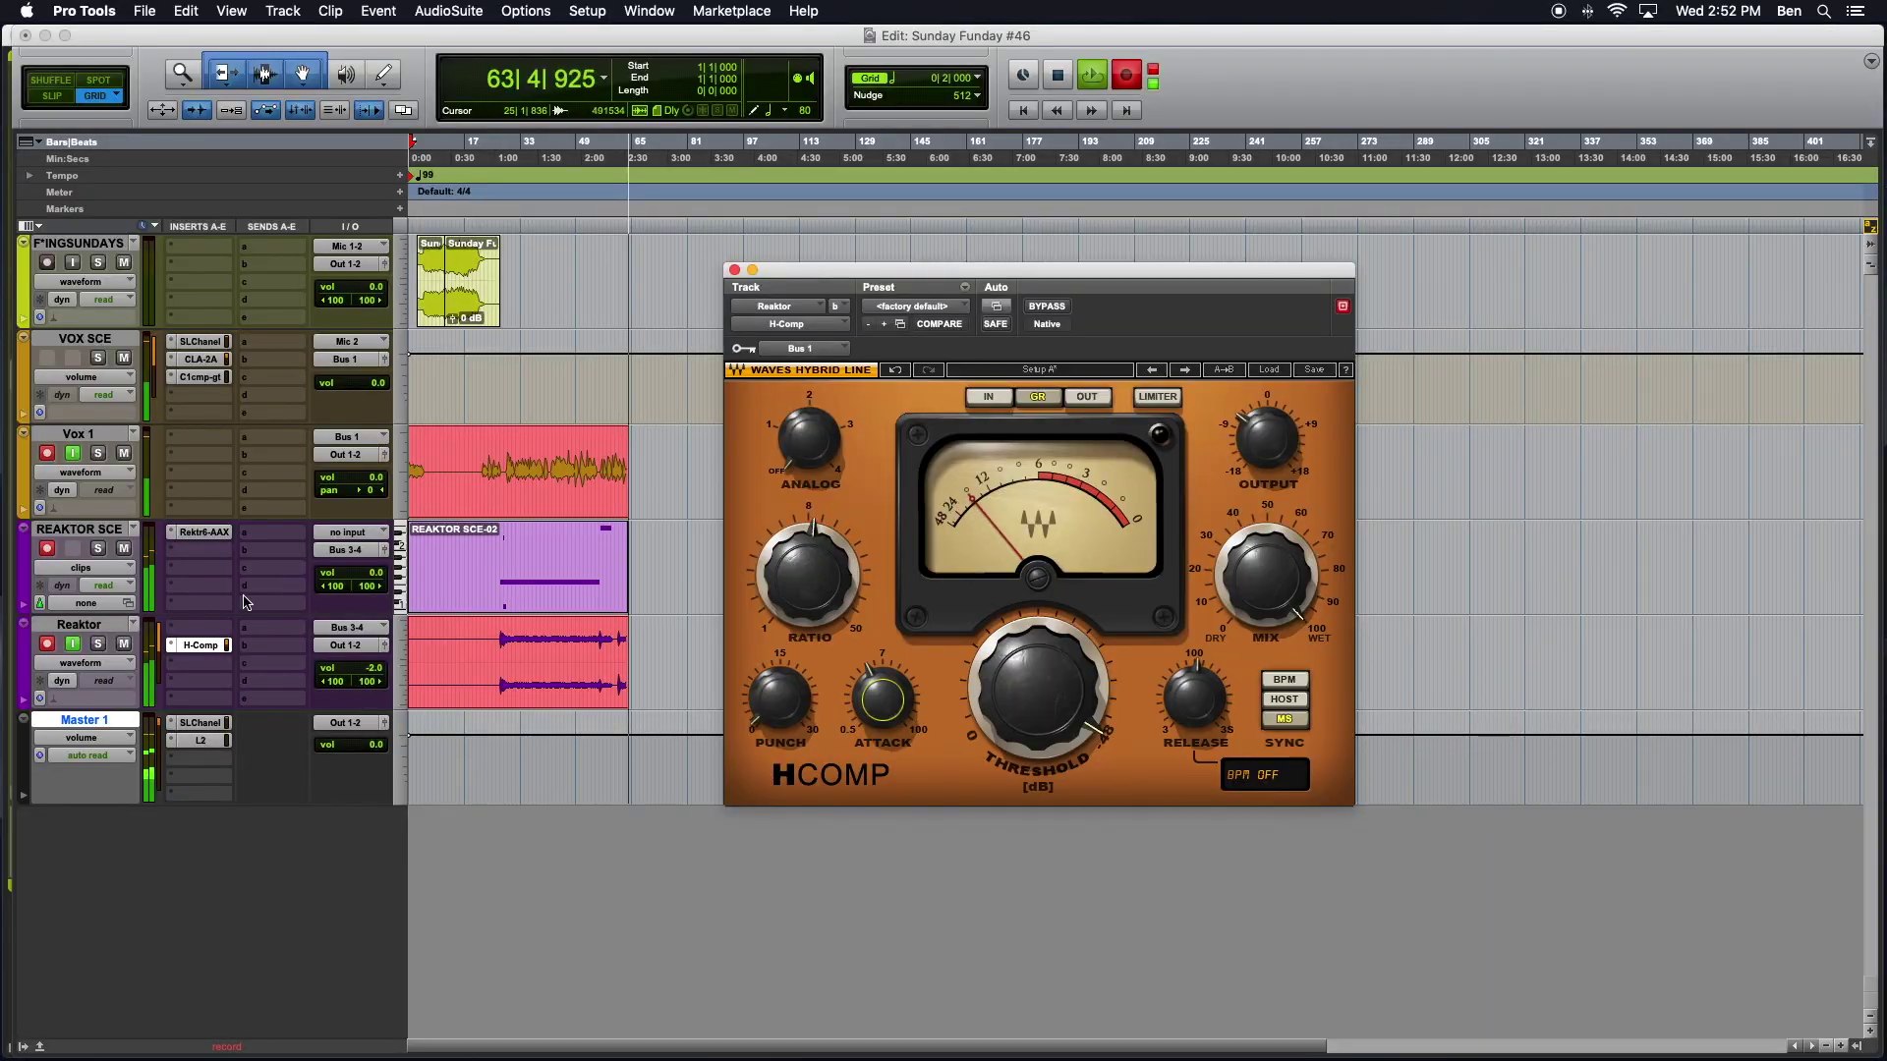
Step: Open the Reaktor 6 instrument on the REAKTOR SCE track, browse its snapshot list and select 24 - YMO
{"action": "left_click", "coordinate": [208, 532]}
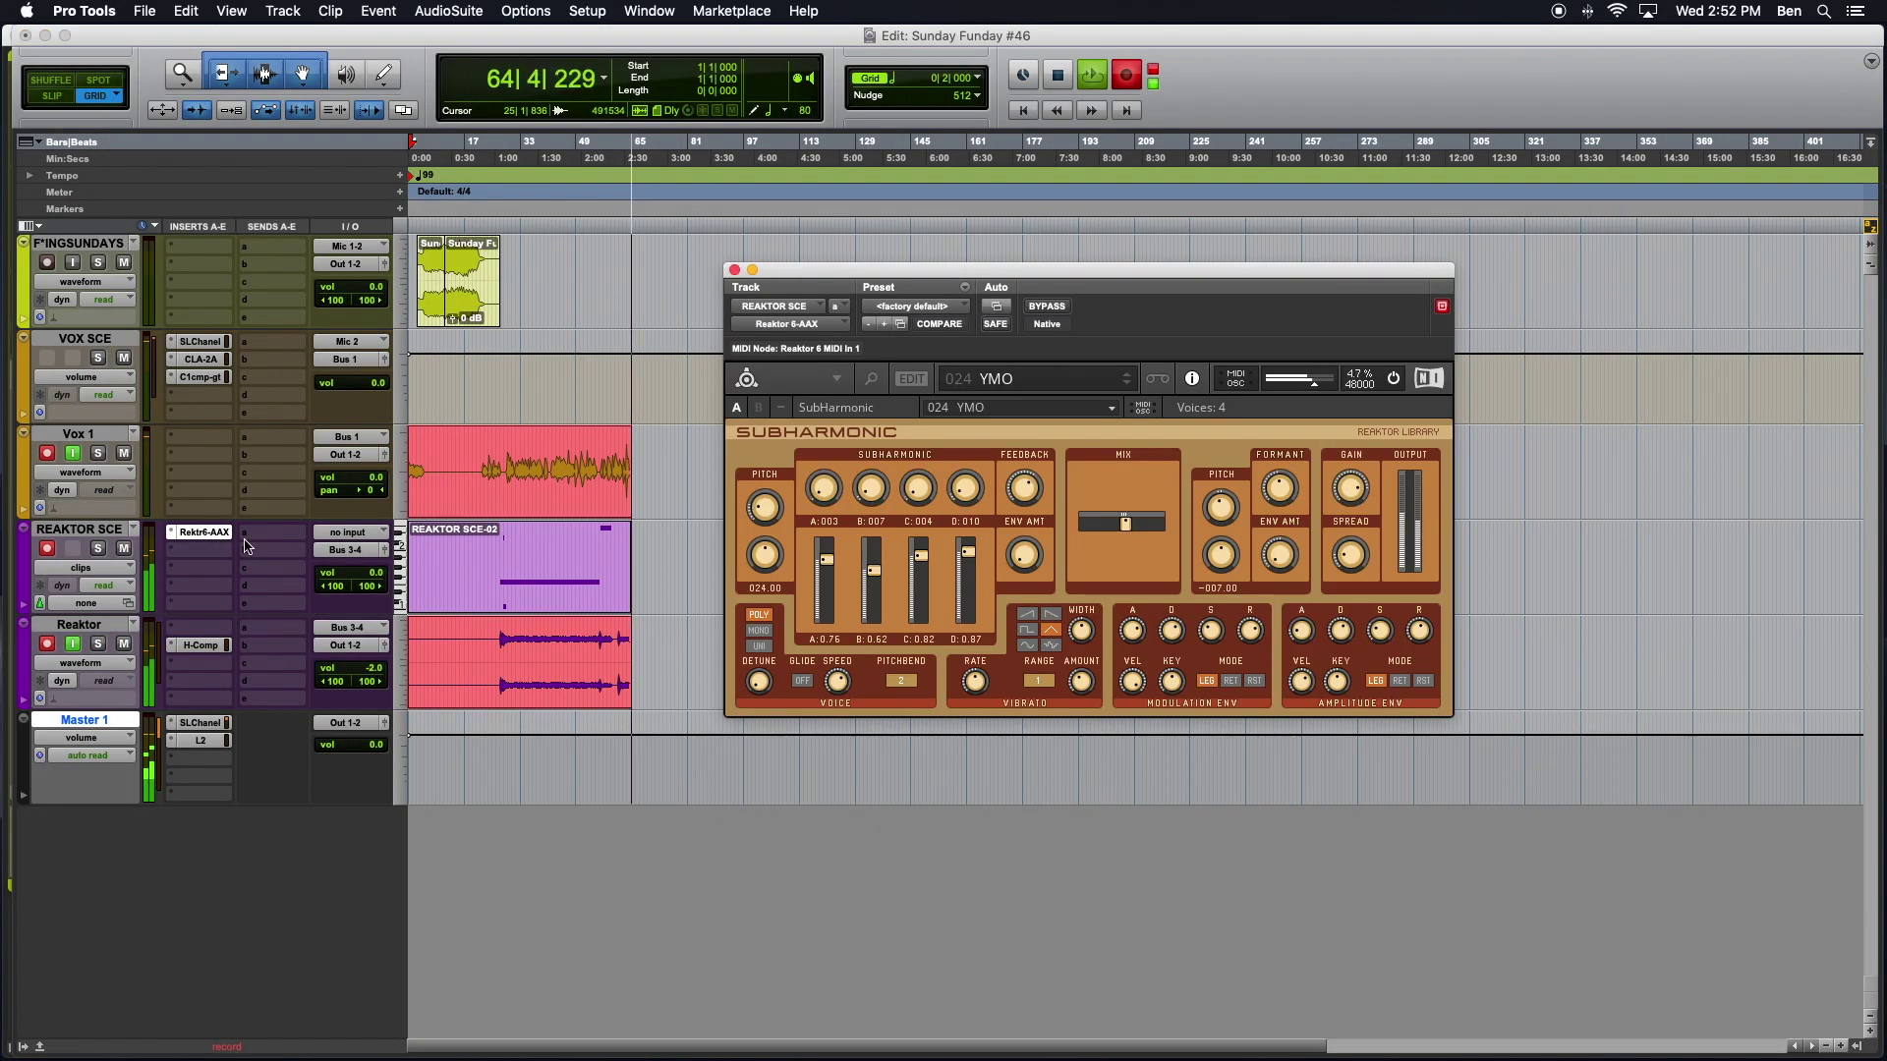
{"action": "left_click_drag", "start_coordinate": [1002, 275], "coordinate": [906, 363]}
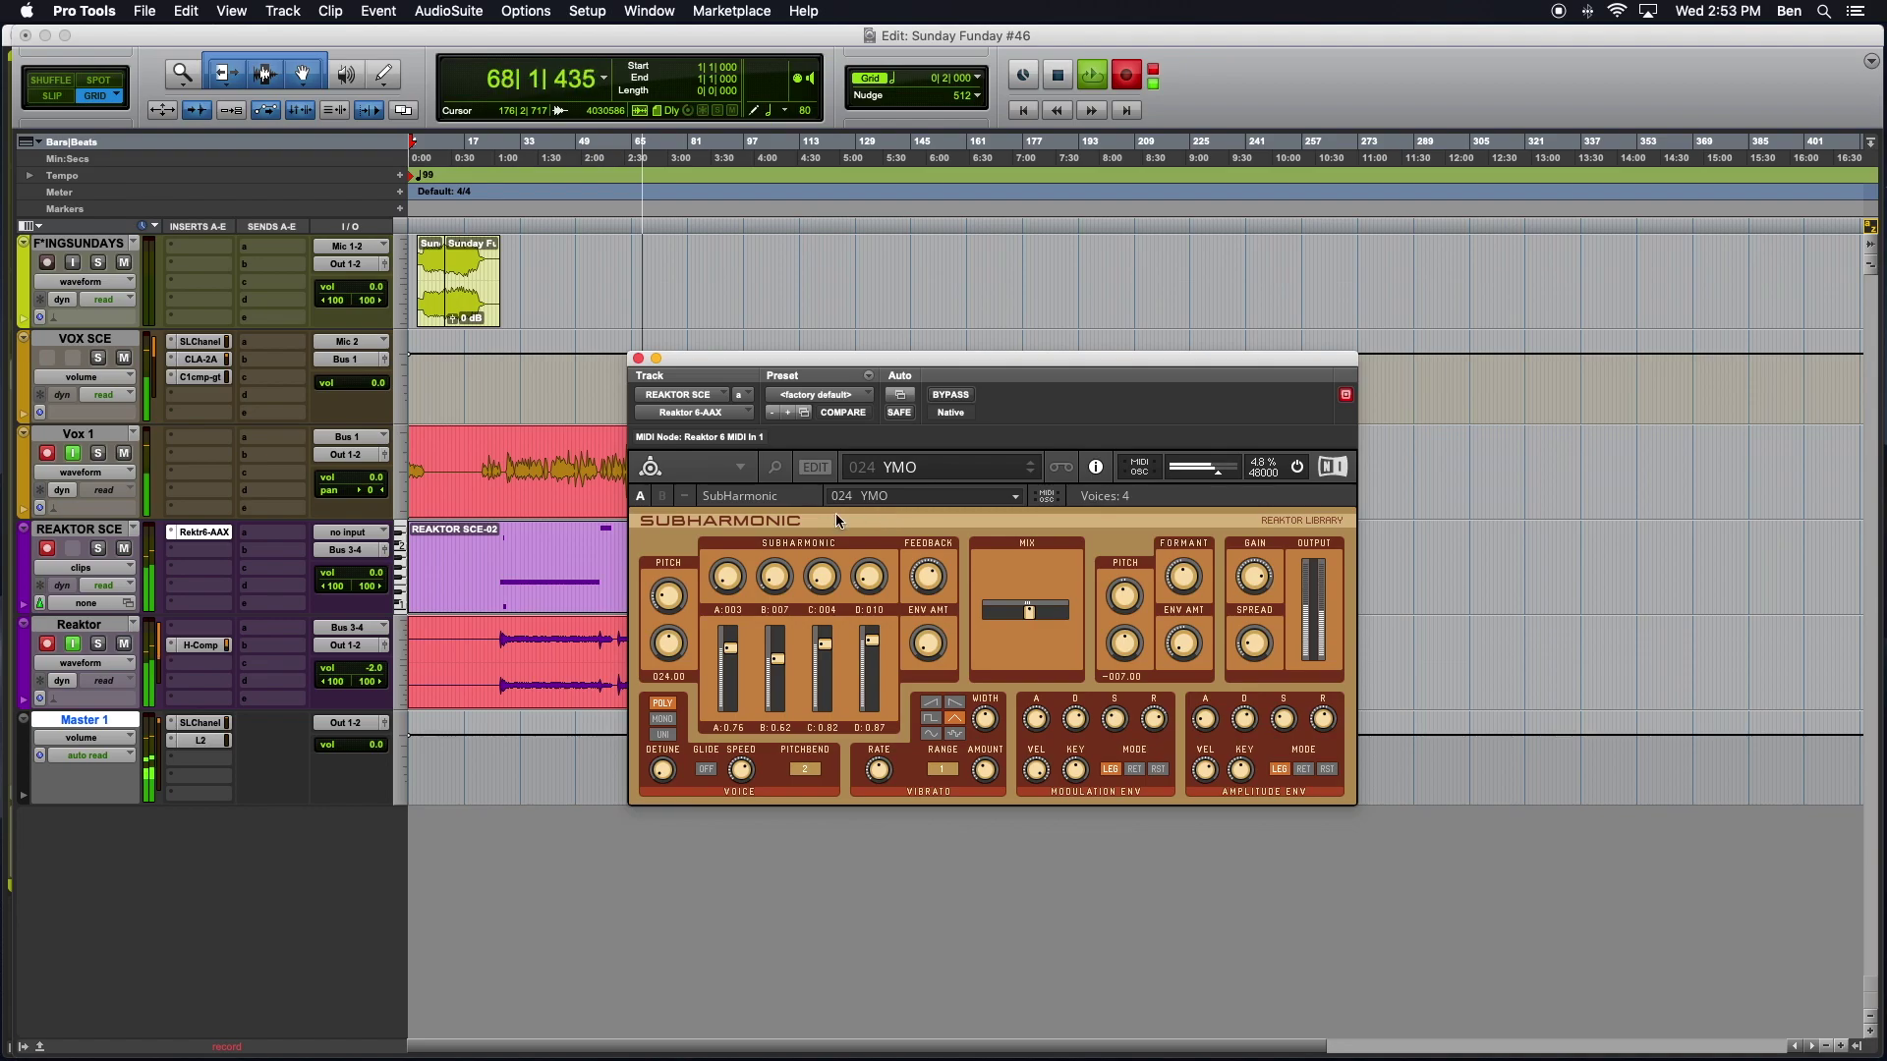
{"action": "left_click", "coordinate": [946, 472]}
{"action": "scroll", "coordinate": [954, 604], "scroll_direction": "down", "scroll_amount": 3}
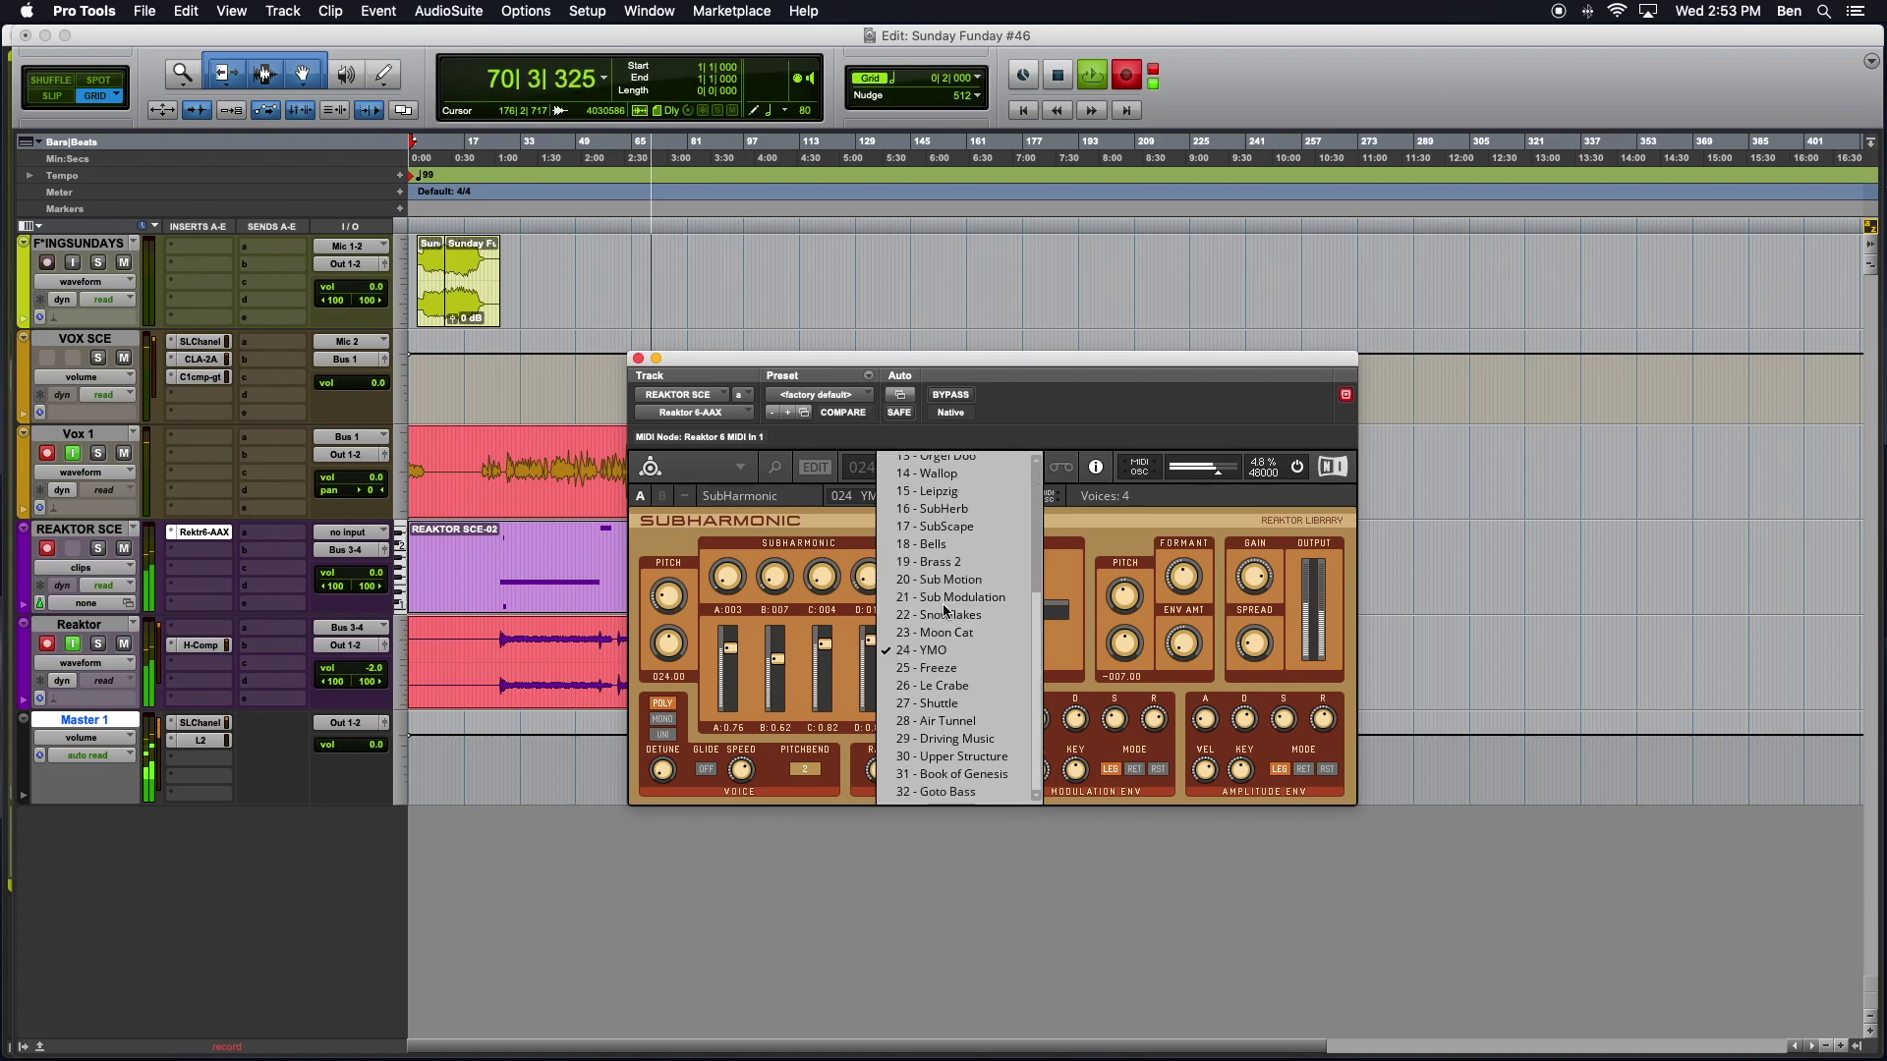
{"action": "scroll", "coordinate": [953, 605], "scroll_direction": "up", "scroll_amount": 3}
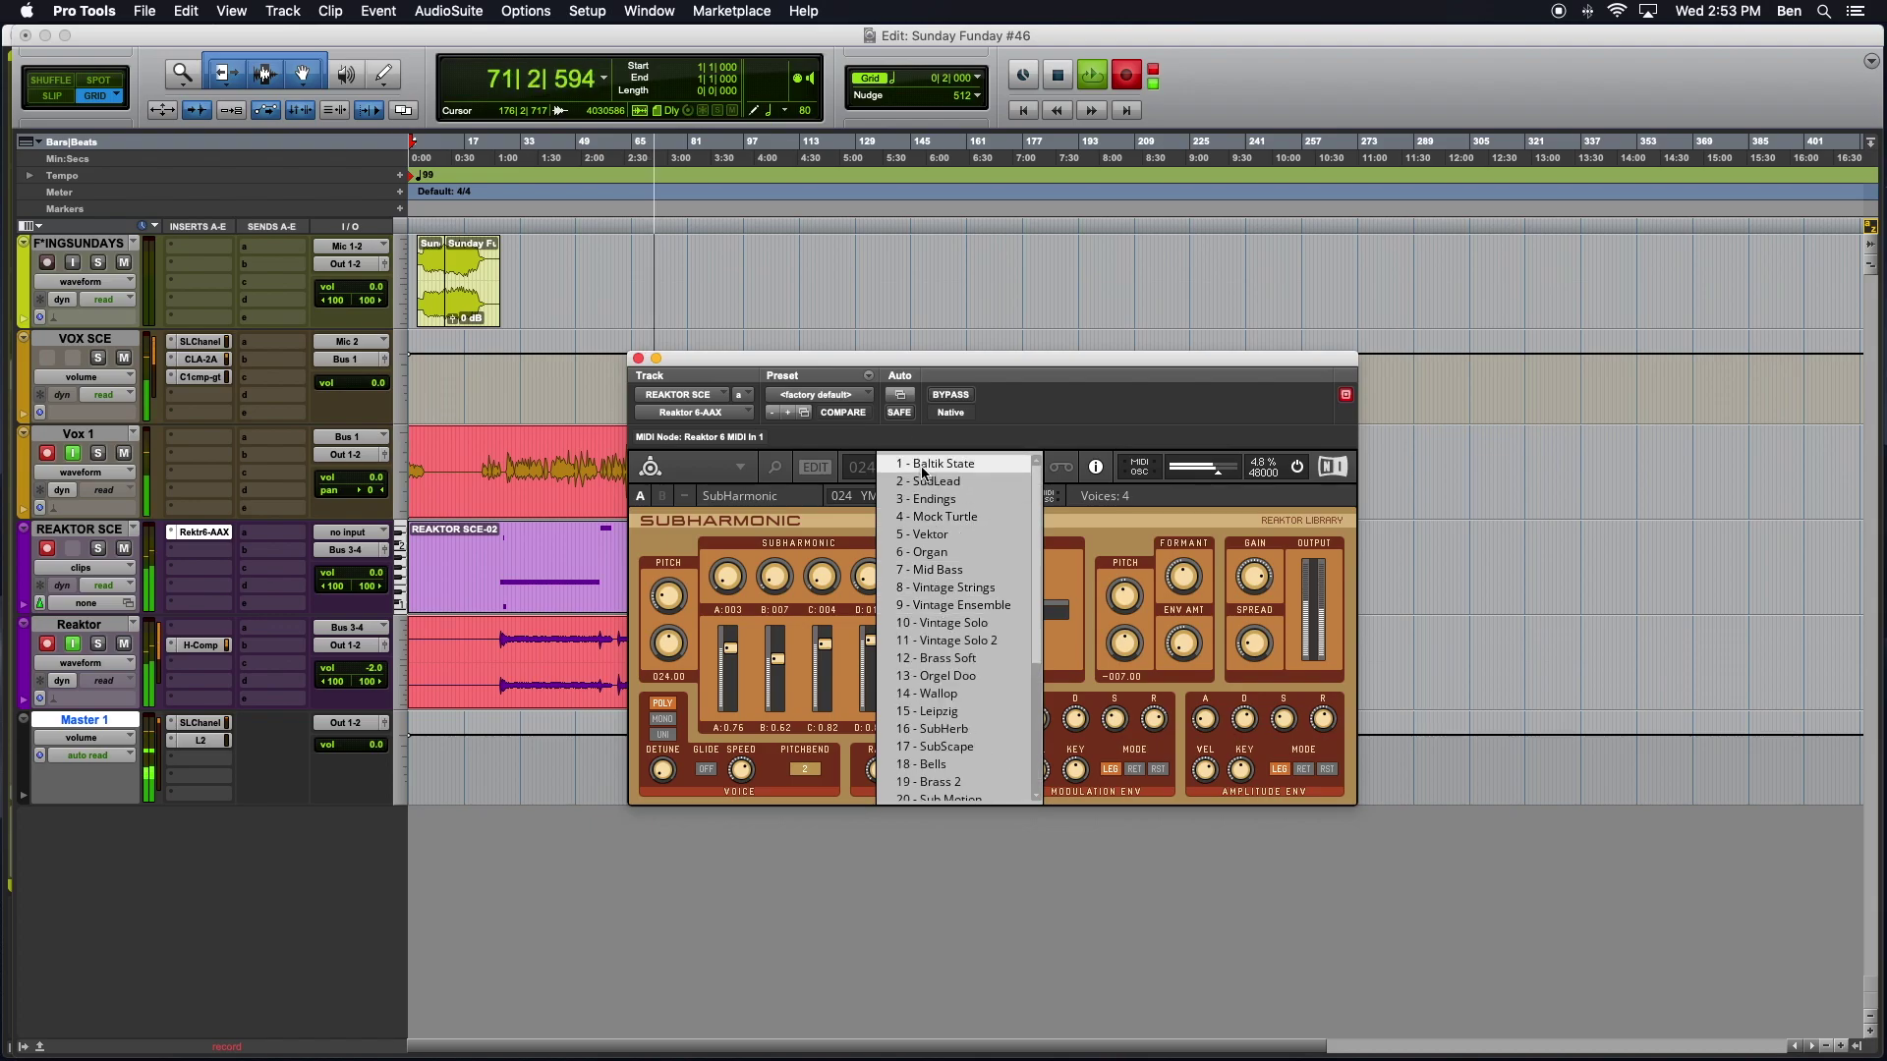
{"action": "scroll", "coordinate": [936, 658], "scroll_direction": "down", "scroll_amount": 4}
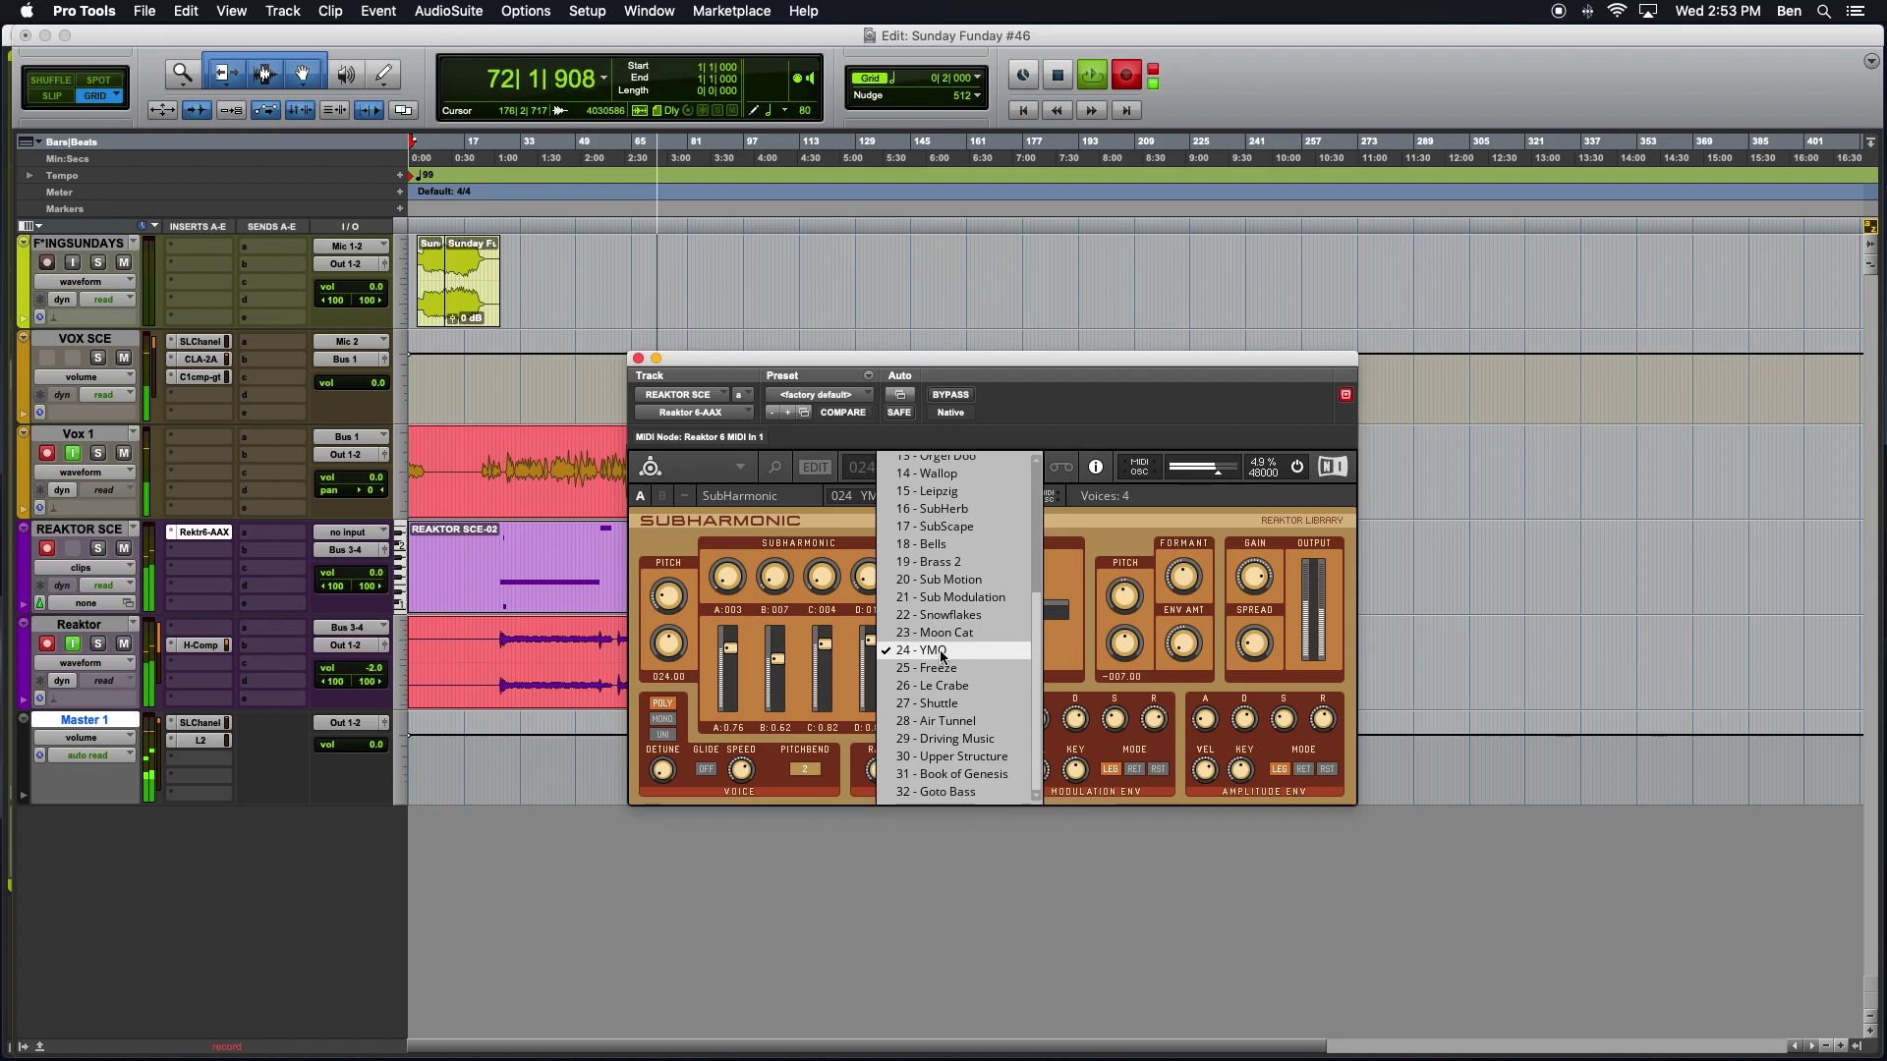
{"action": "left_click", "coordinate": [933, 651]}
Step: Audition the following SubHarmonic snapshots one by one, from Freeze through Le Crabe, Shuttle and Air Tunnel to Driving Music
{"action": "left_click", "coordinate": [1029, 474]}
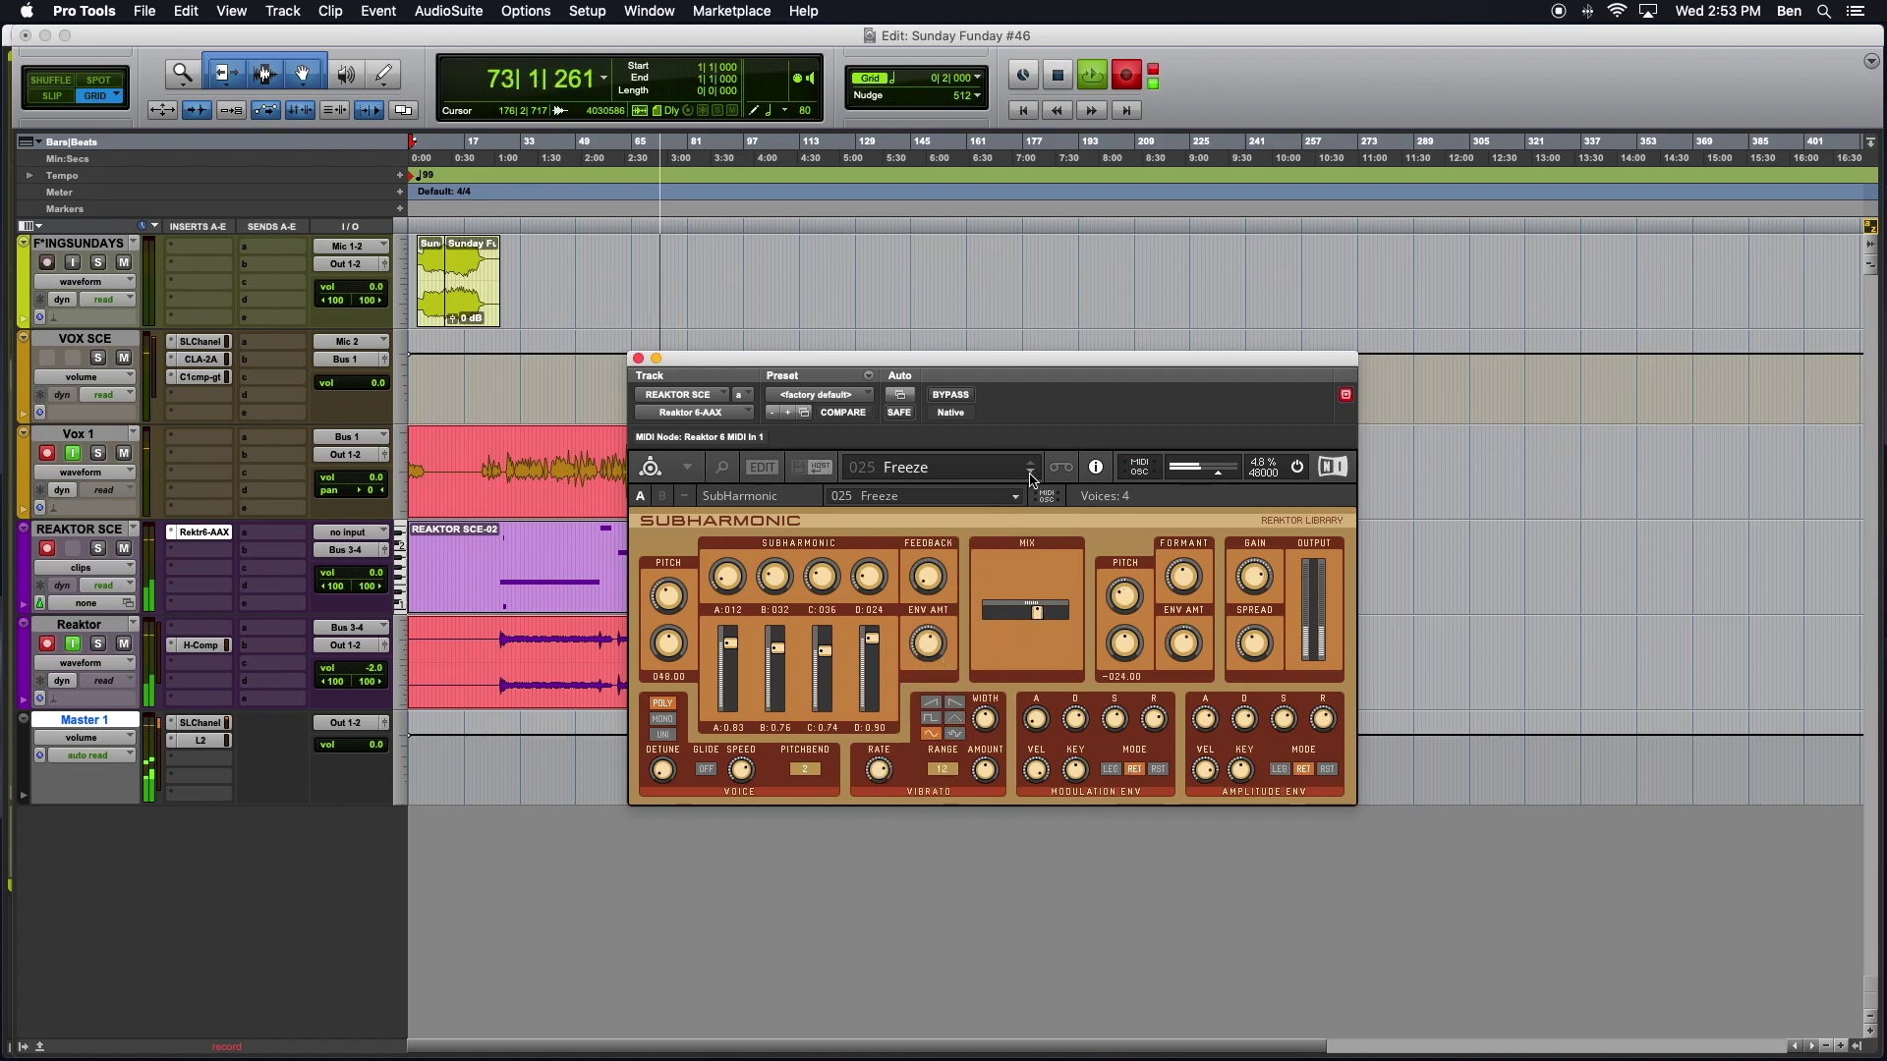
{"action": "left_click", "coordinate": [1030, 474]}
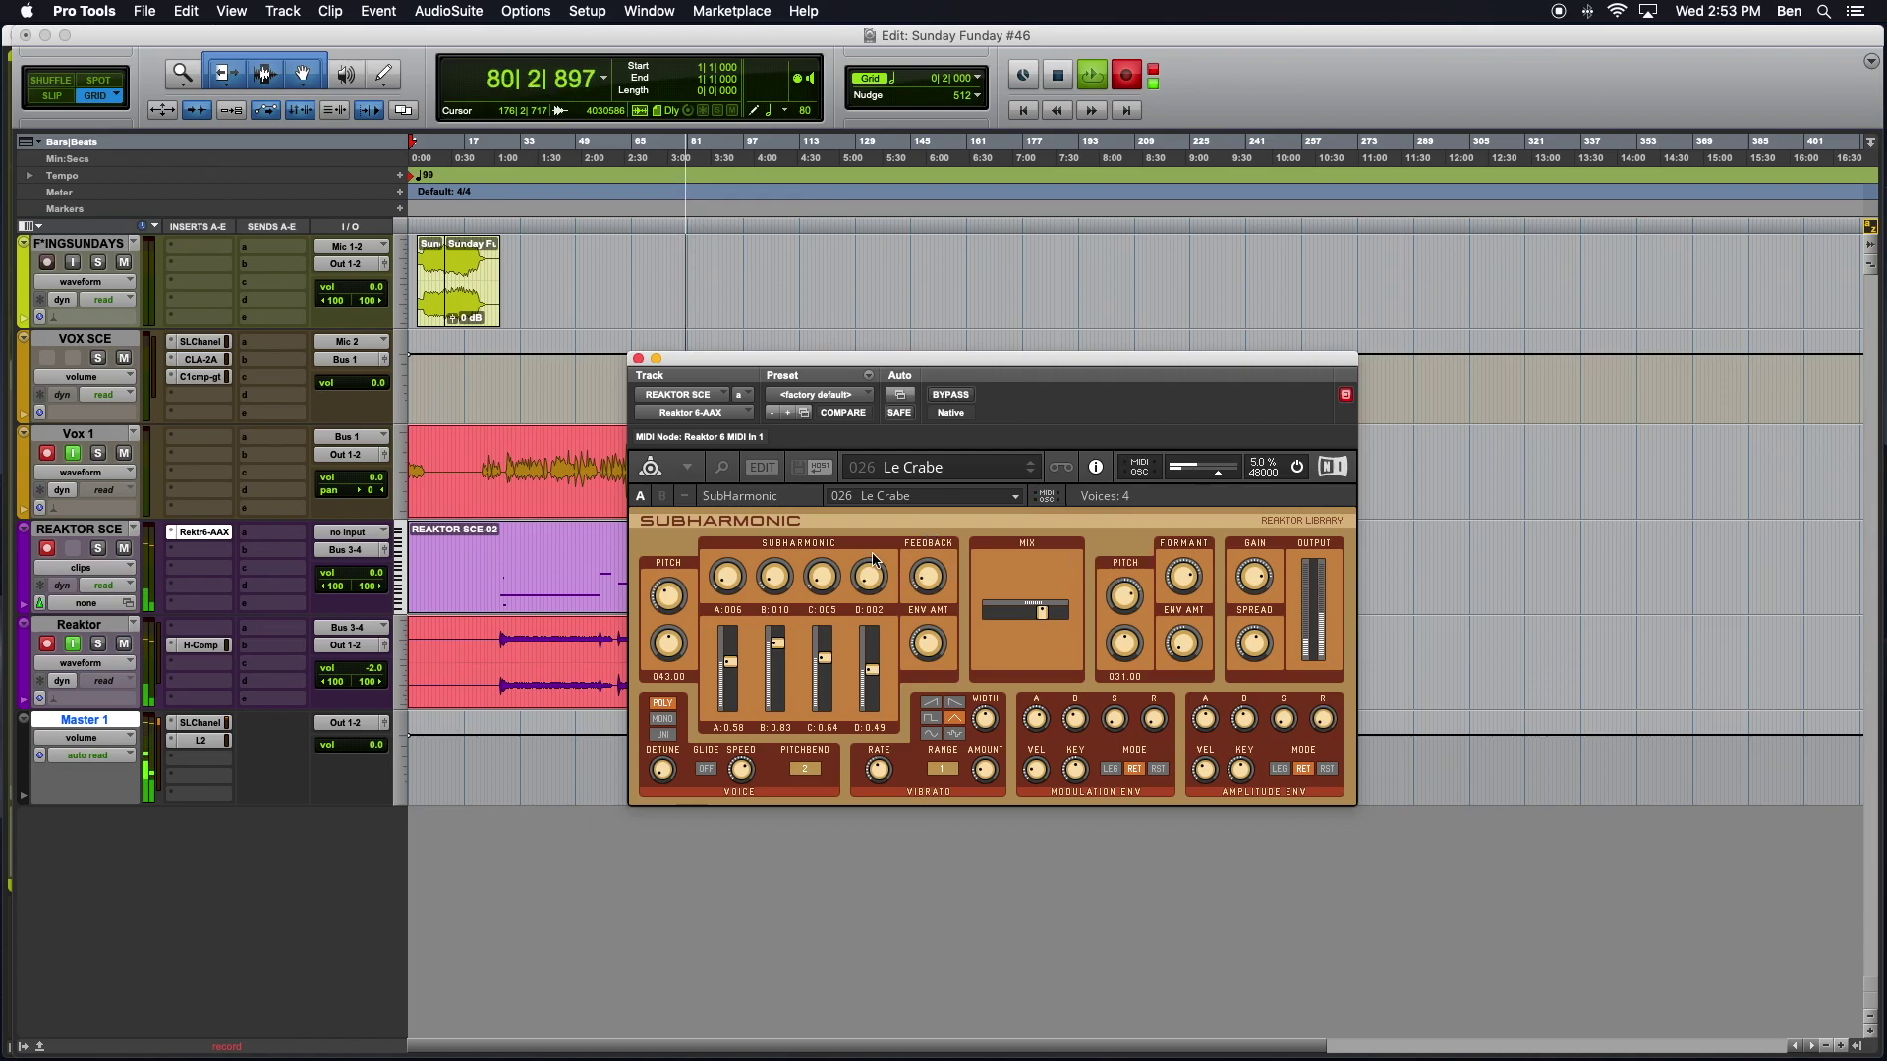
{"action": "left_click", "coordinate": [1032, 473]}
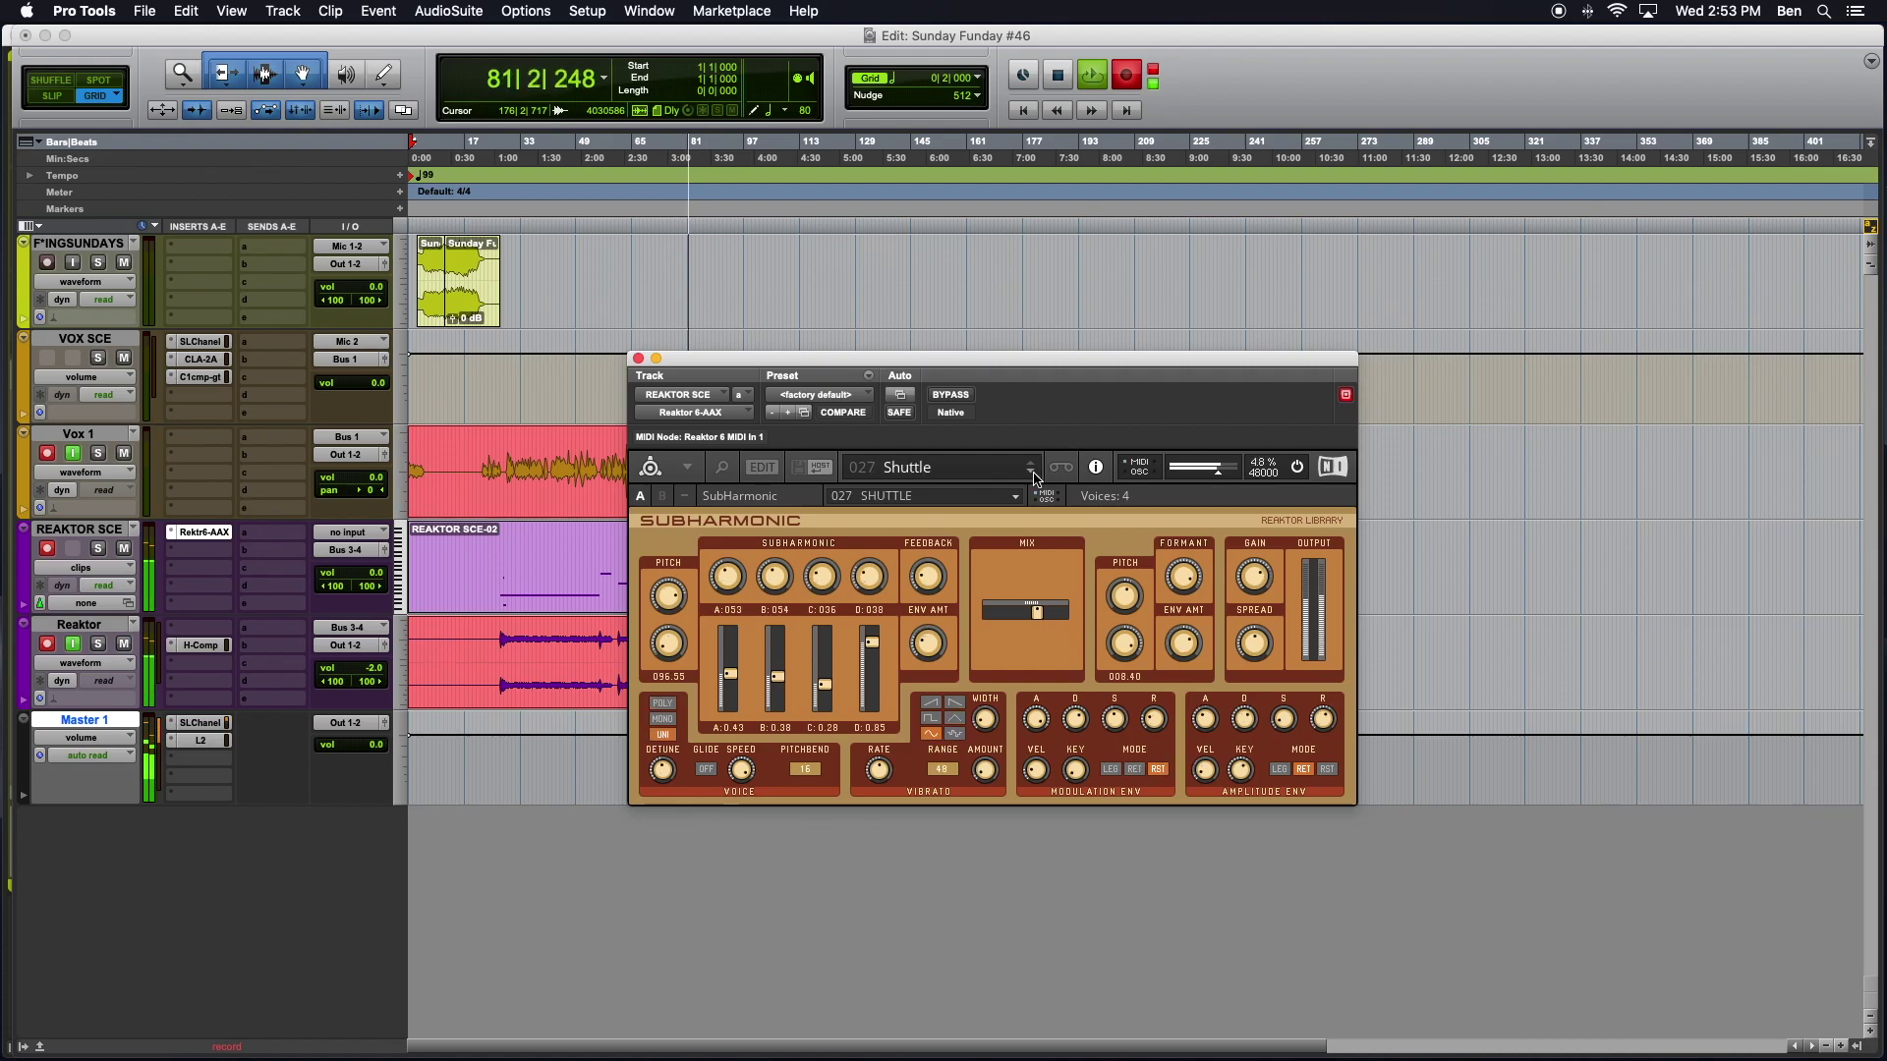
{"action": "left_click", "coordinate": [1032, 473]}
{"action": "left_click", "coordinate": [1030, 473]}
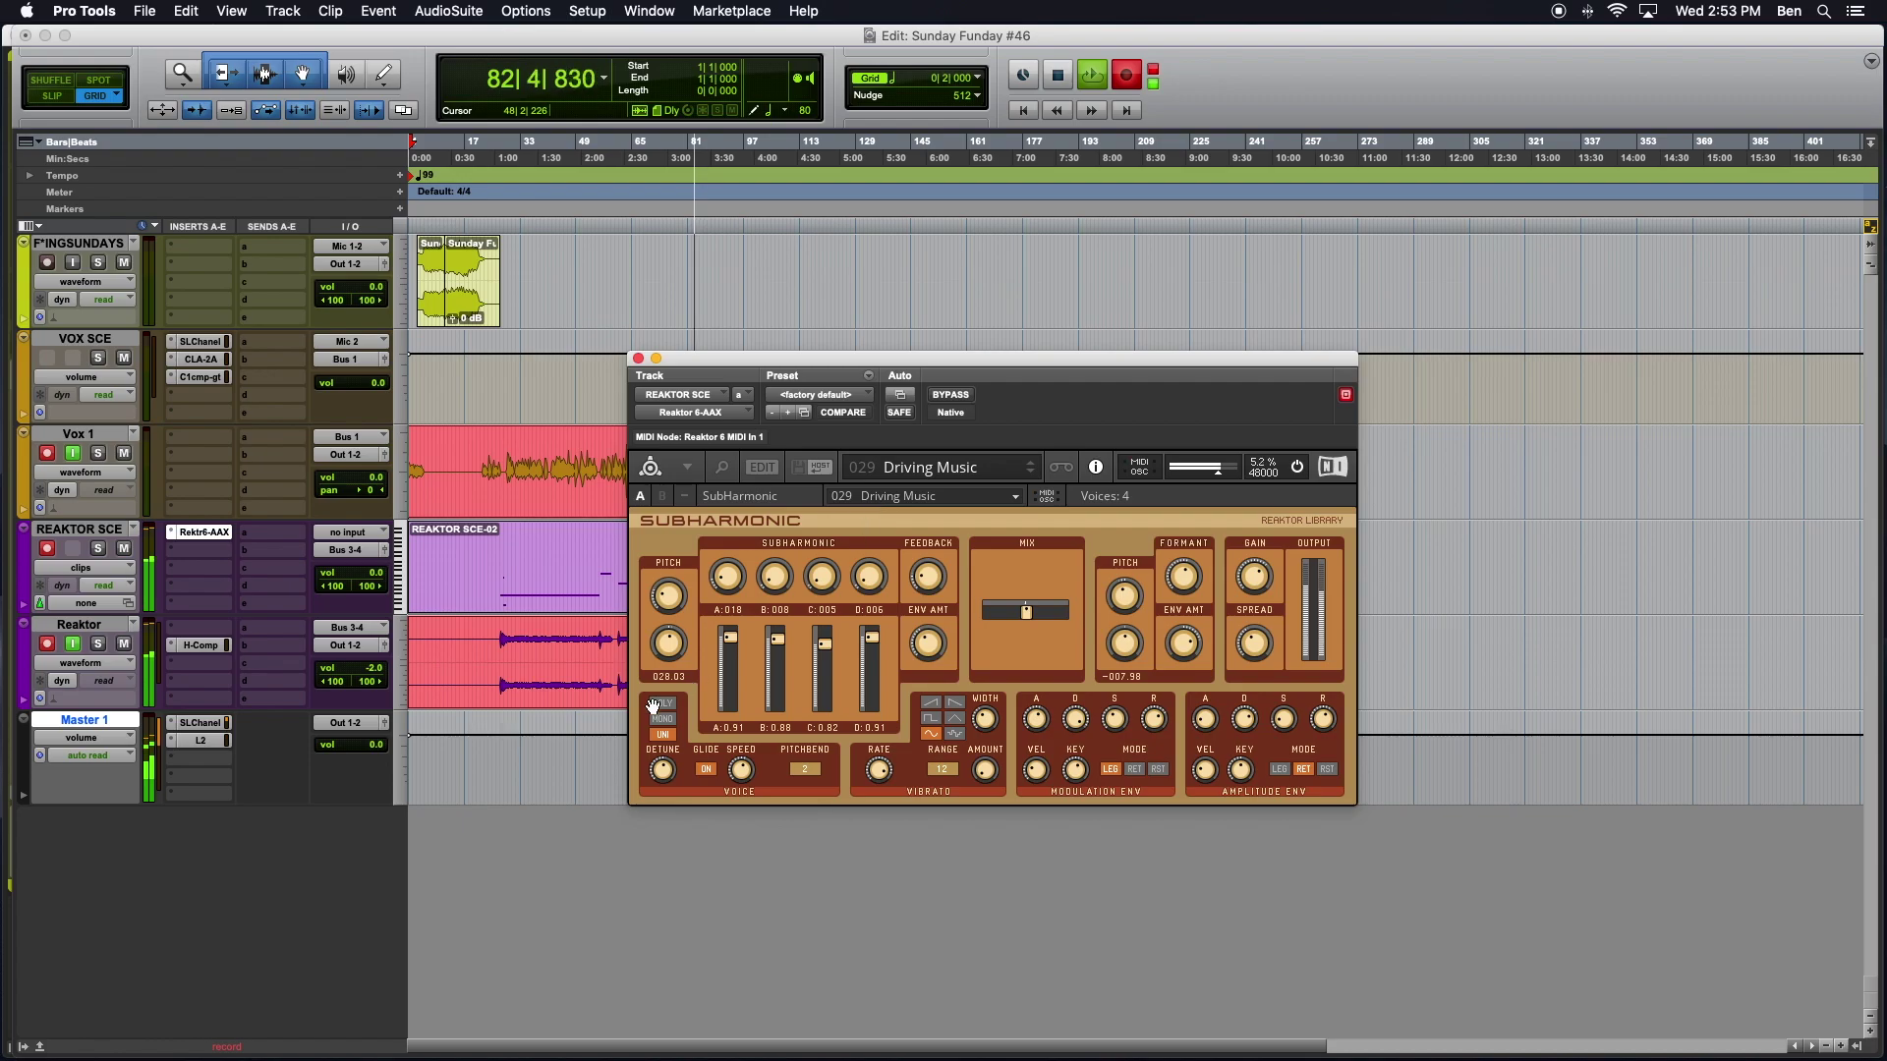
Step: Raise the subharmonic pitch to 60.02, and bring it down to 0.03
{"action": "mouse_move", "coordinate": [674, 591]}
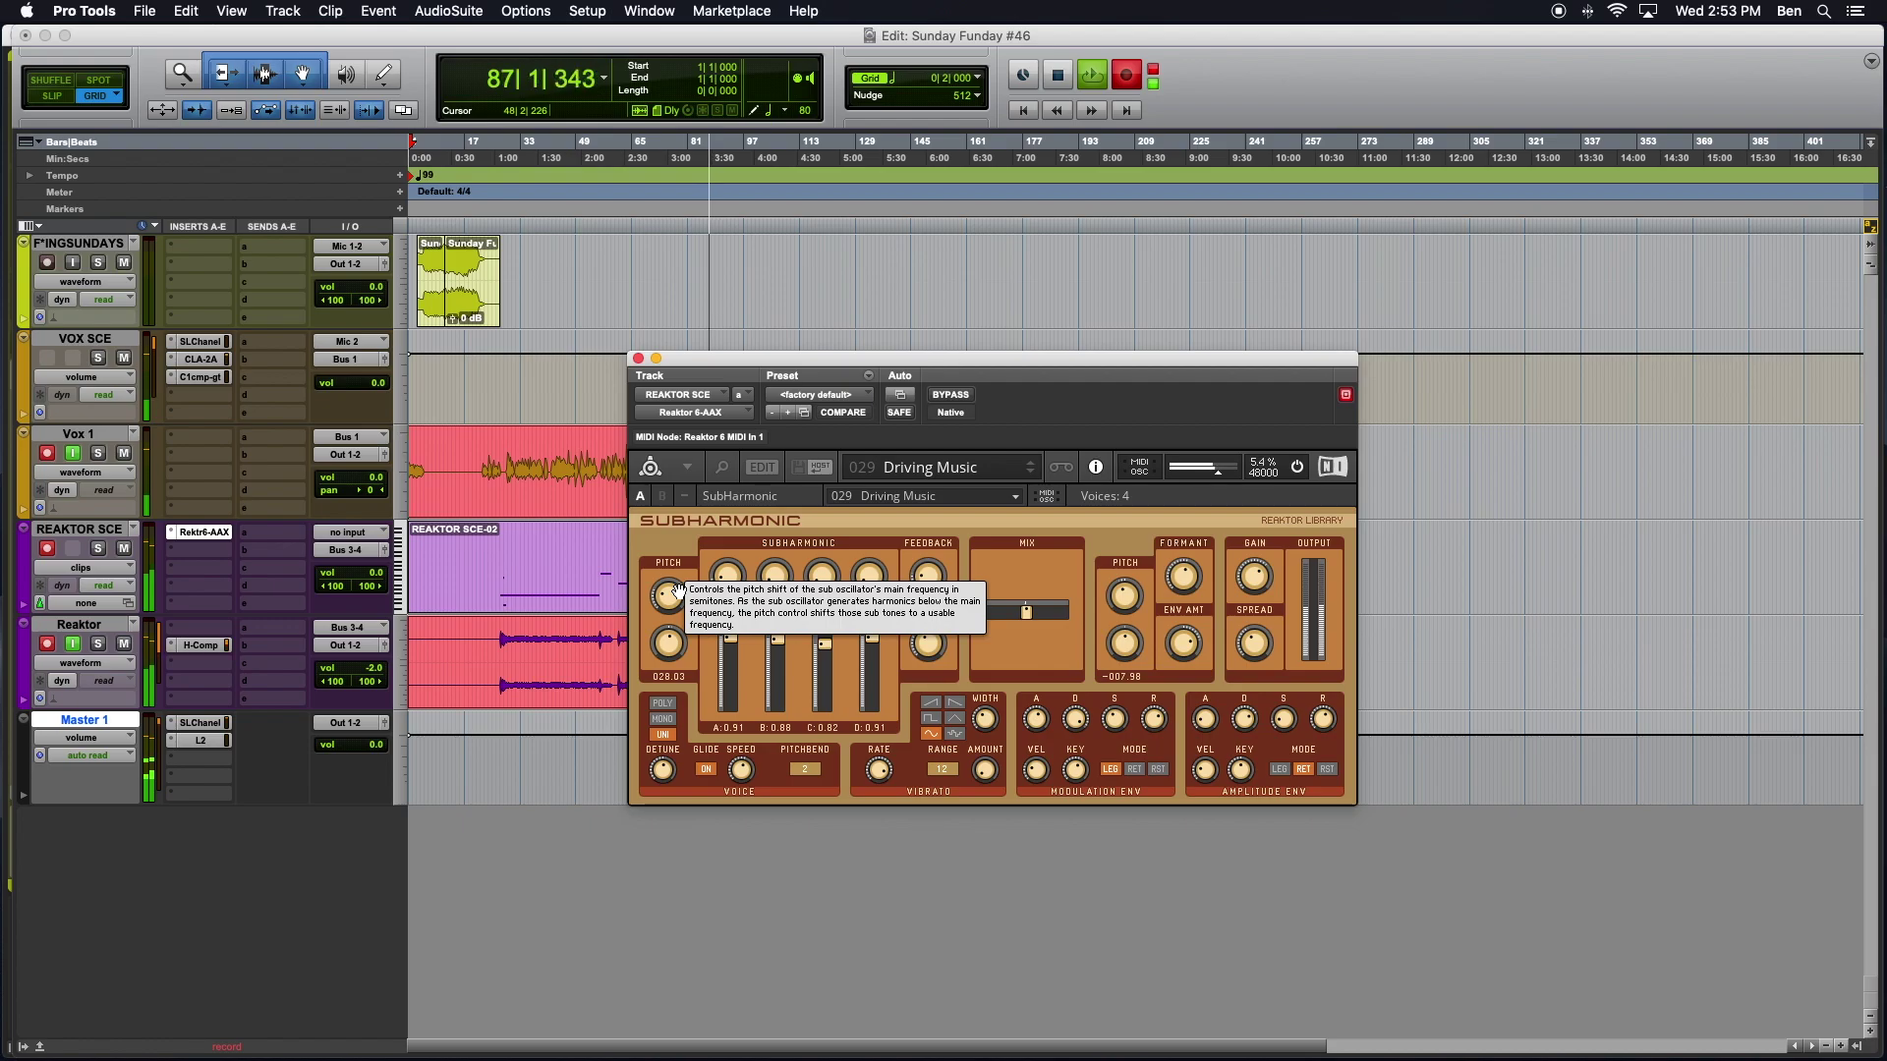
{"action": "mouse_move", "coordinate": [678, 590]}
{"action": "left_mouse_down"}
{"action": "mouse_move", "coordinate": [670, 658]}
{"action": "mouse_move", "coordinate": [654, 551]}
{"action": "mouse_move", "coordinate": [684, 722]}
{"action": "mouse_move", "coordinate": [676, 604]}
{"action": "left_mouse_up"}
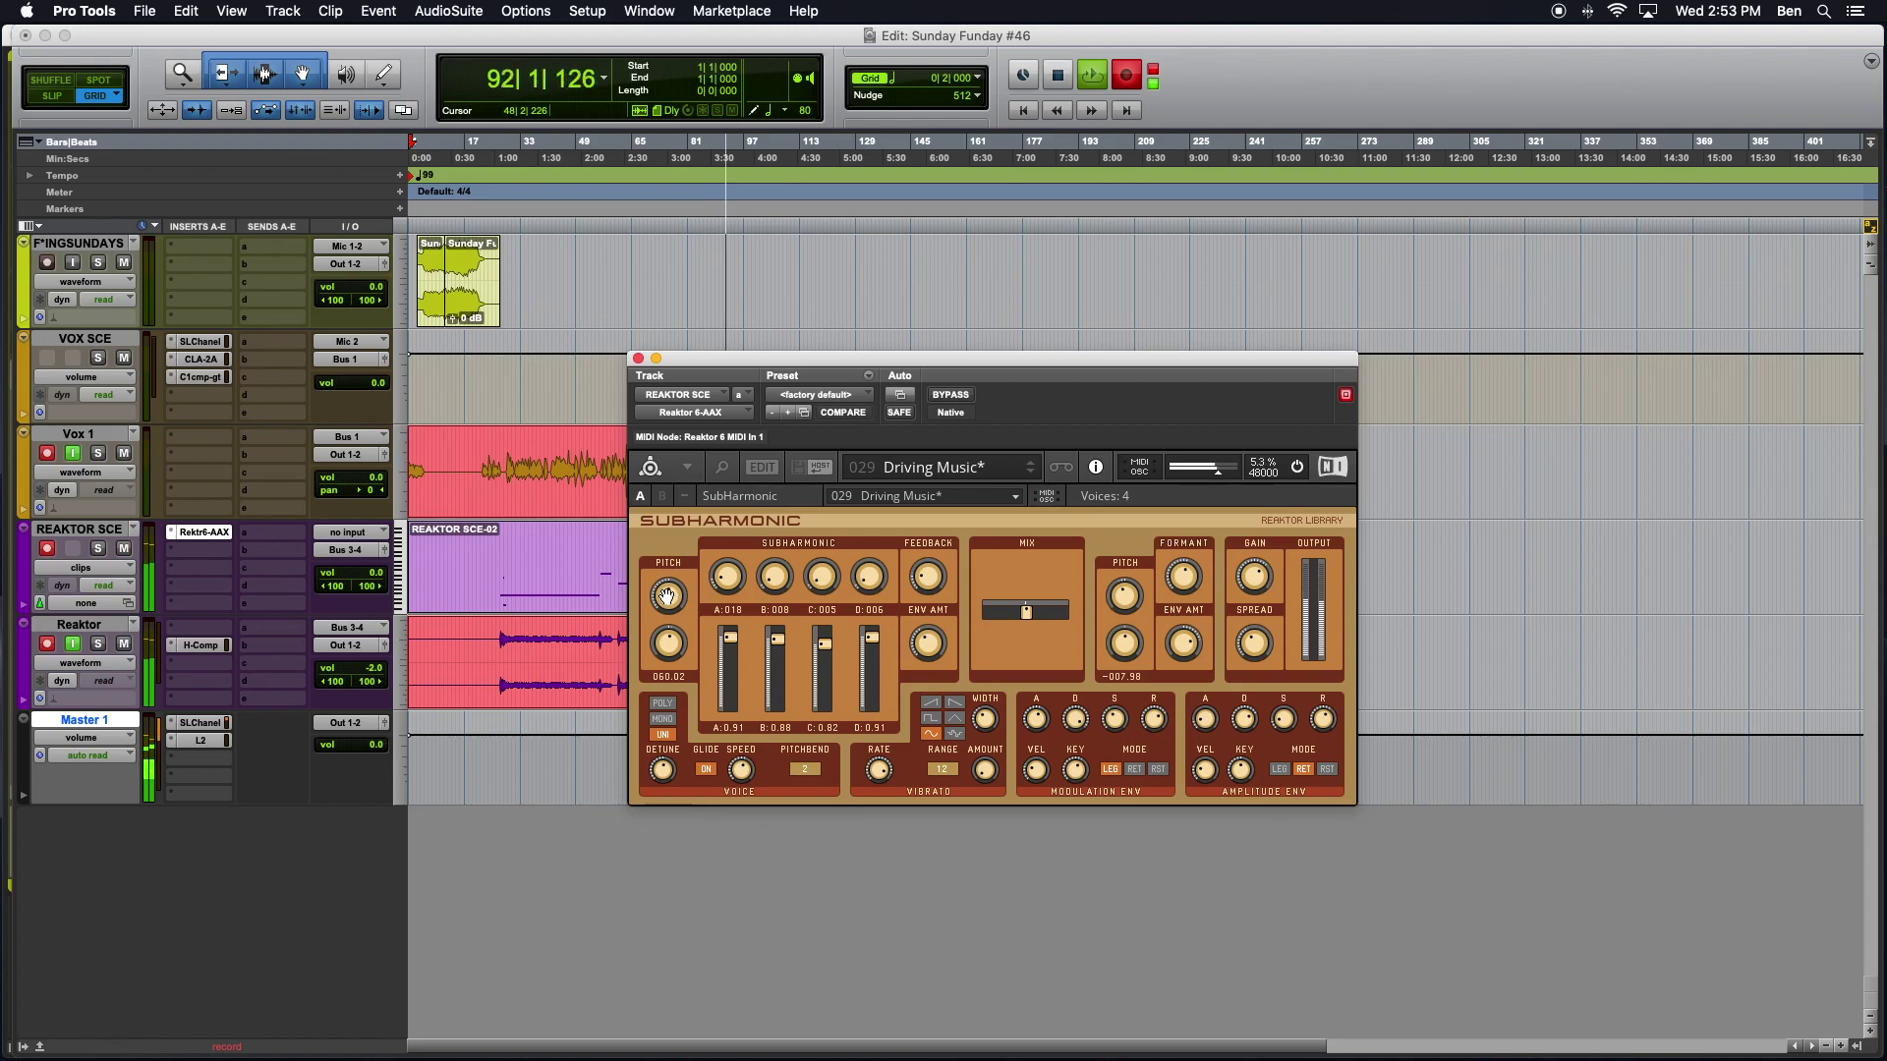
{"action": "left_click", "coordinate": [666, 599], "text": "super"}
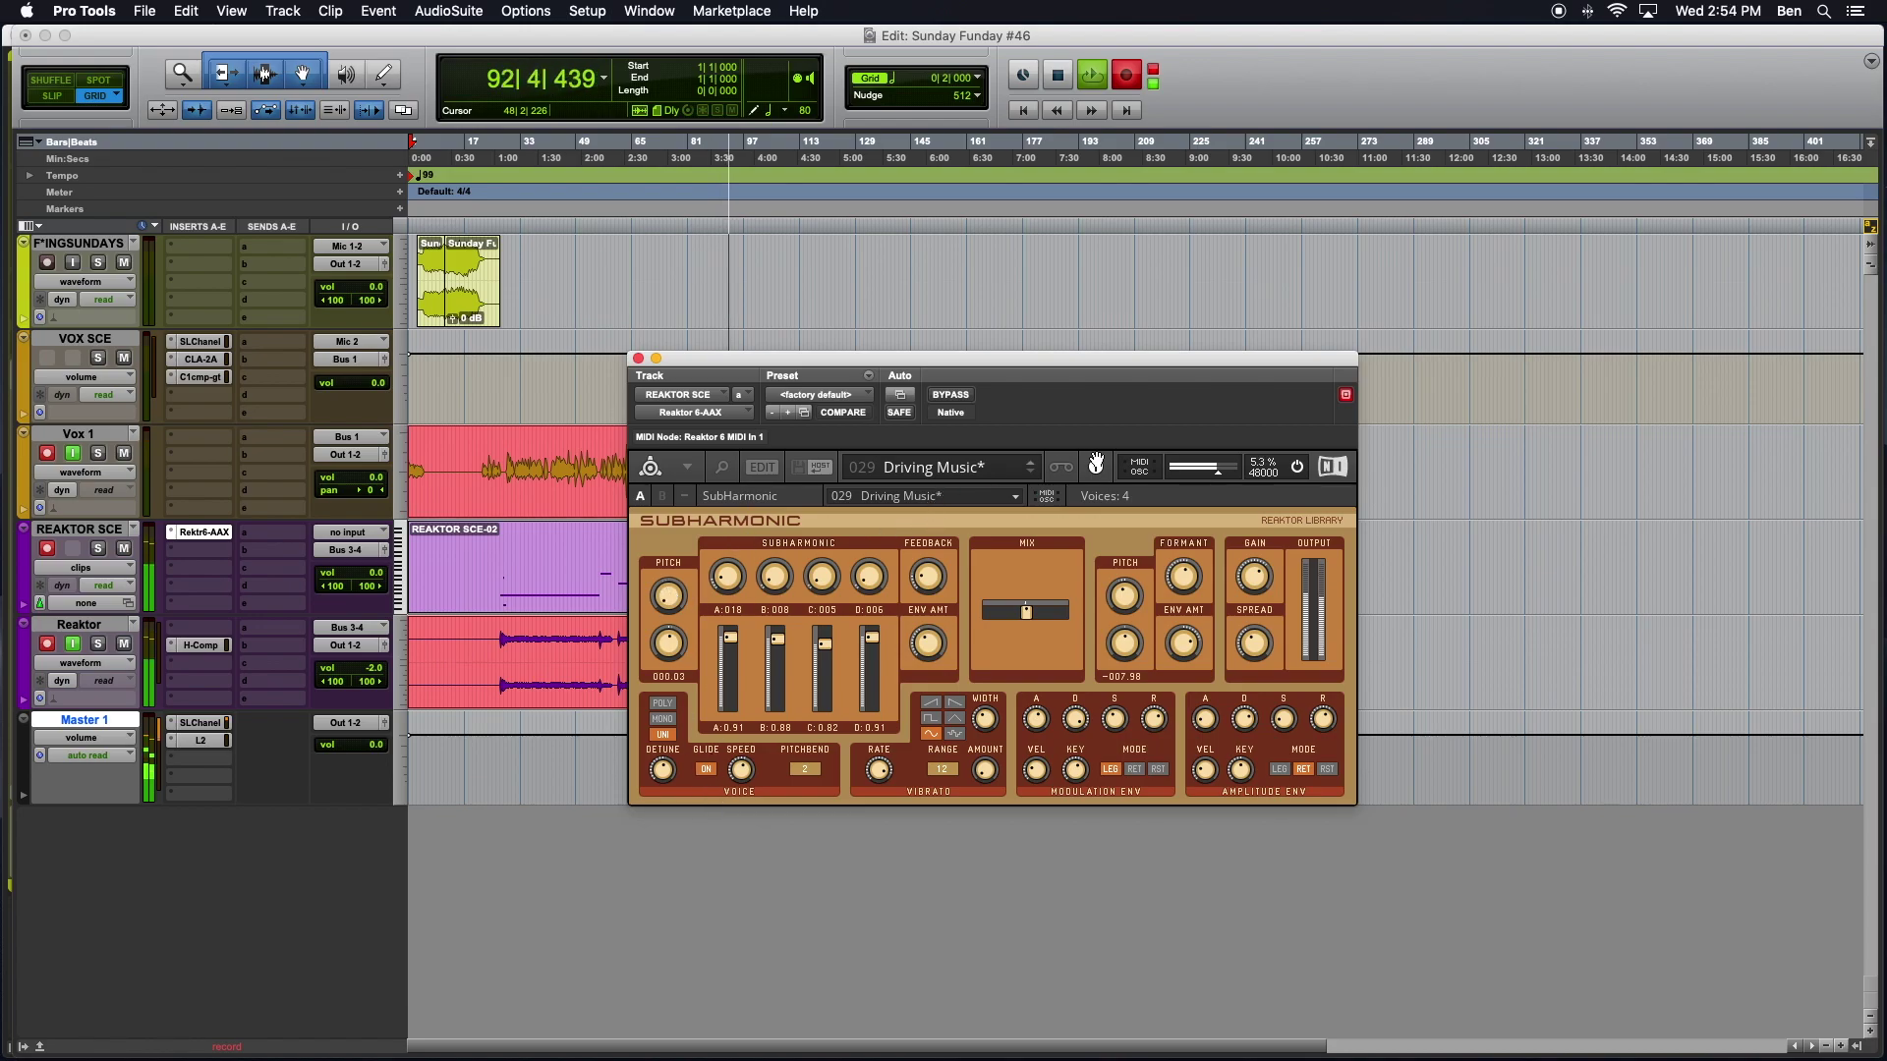
Step: Set the subharmonics to A 71, B 62, C 22 and D 31, with amplitude B at 0.91 and C and D at 1.00
{"action": "mouse_move", "coordinate": [727, 577]}
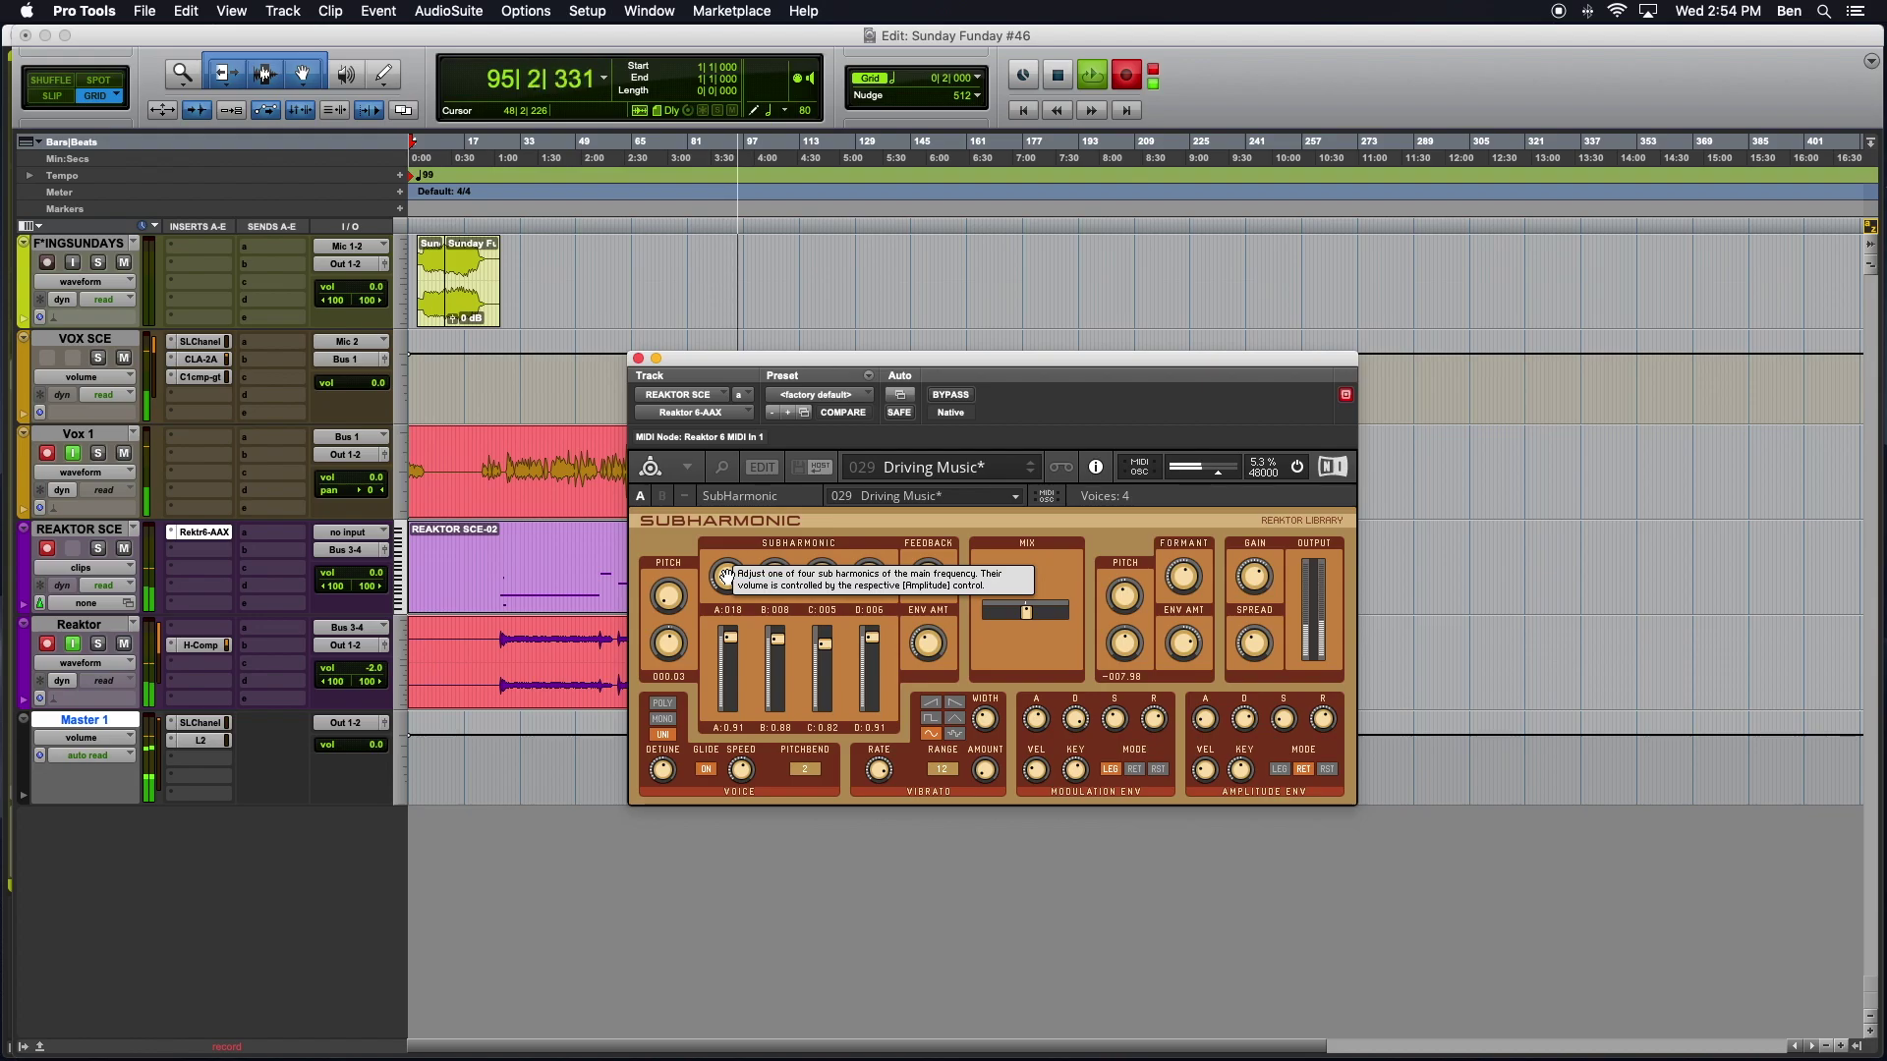
{"action": "mouse_move", "coordinate": [730, 638]}
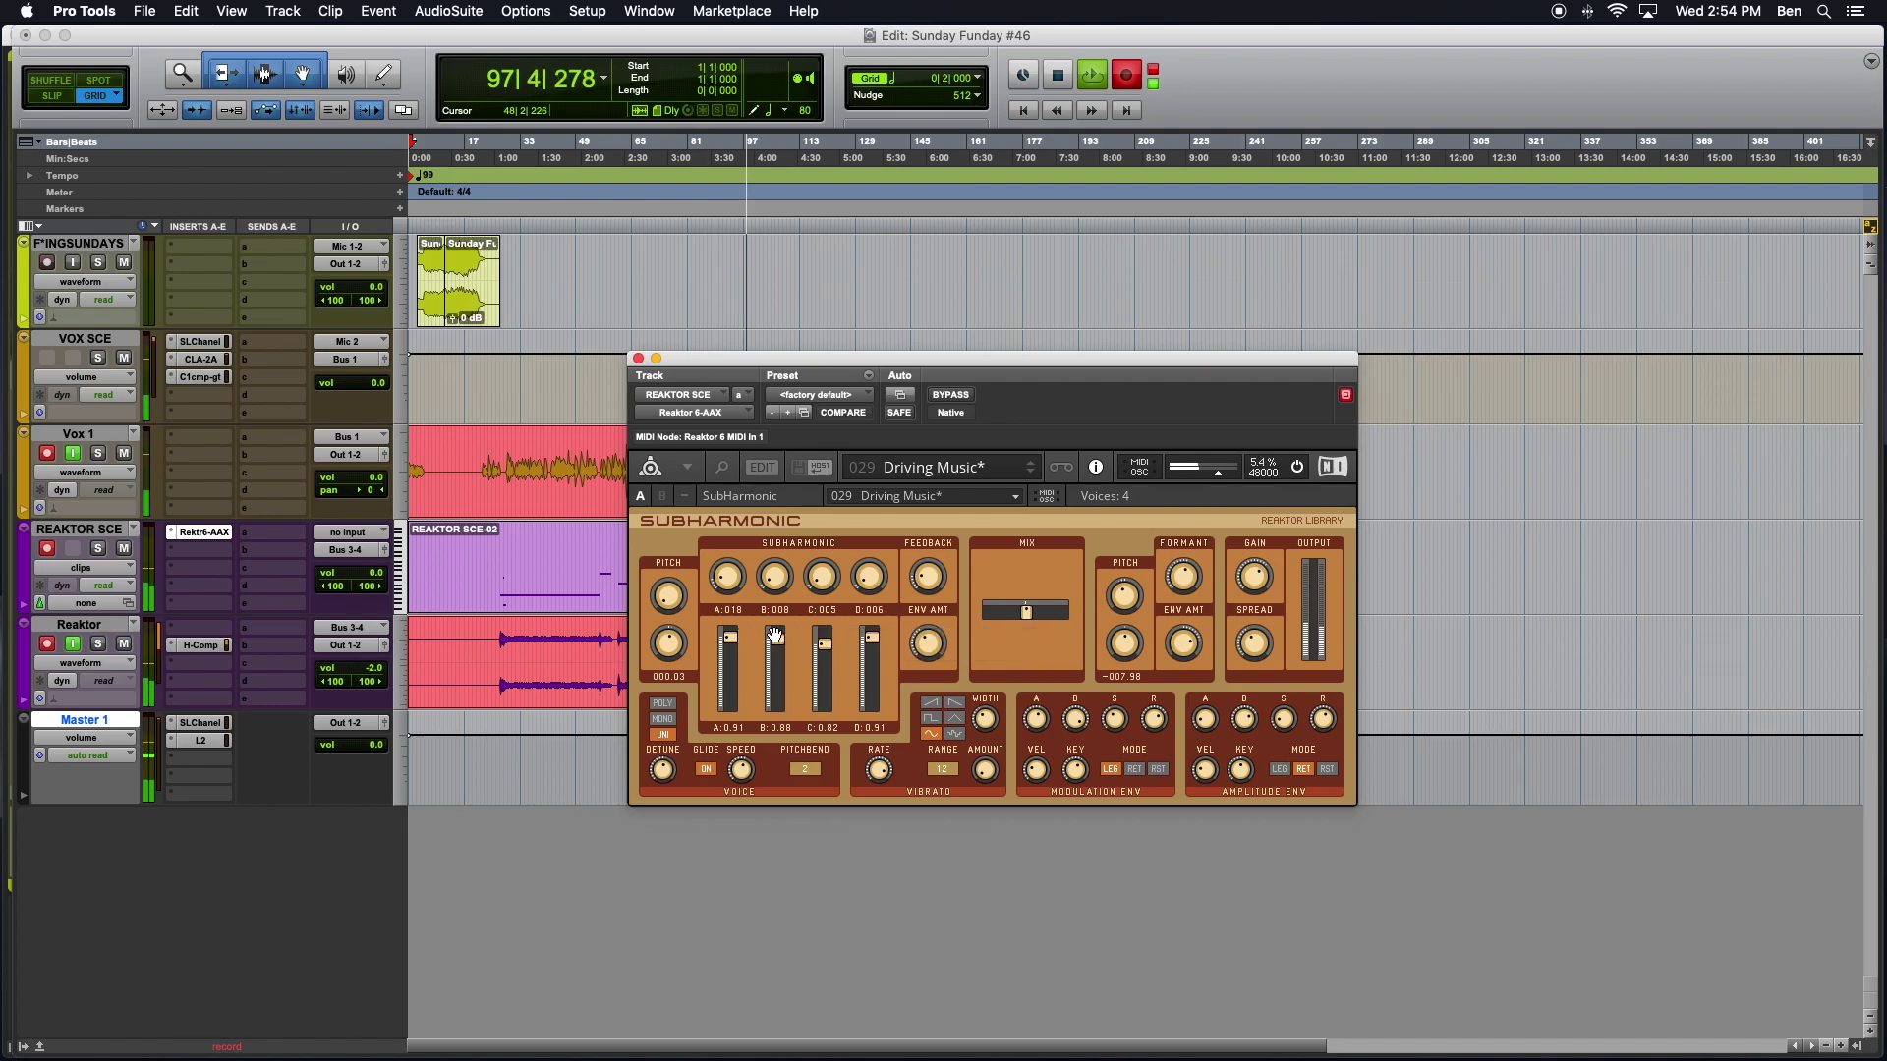
{"action": "left_click_drag", "start_coordinate": [778, 643], "coordinate": [870, 558]}
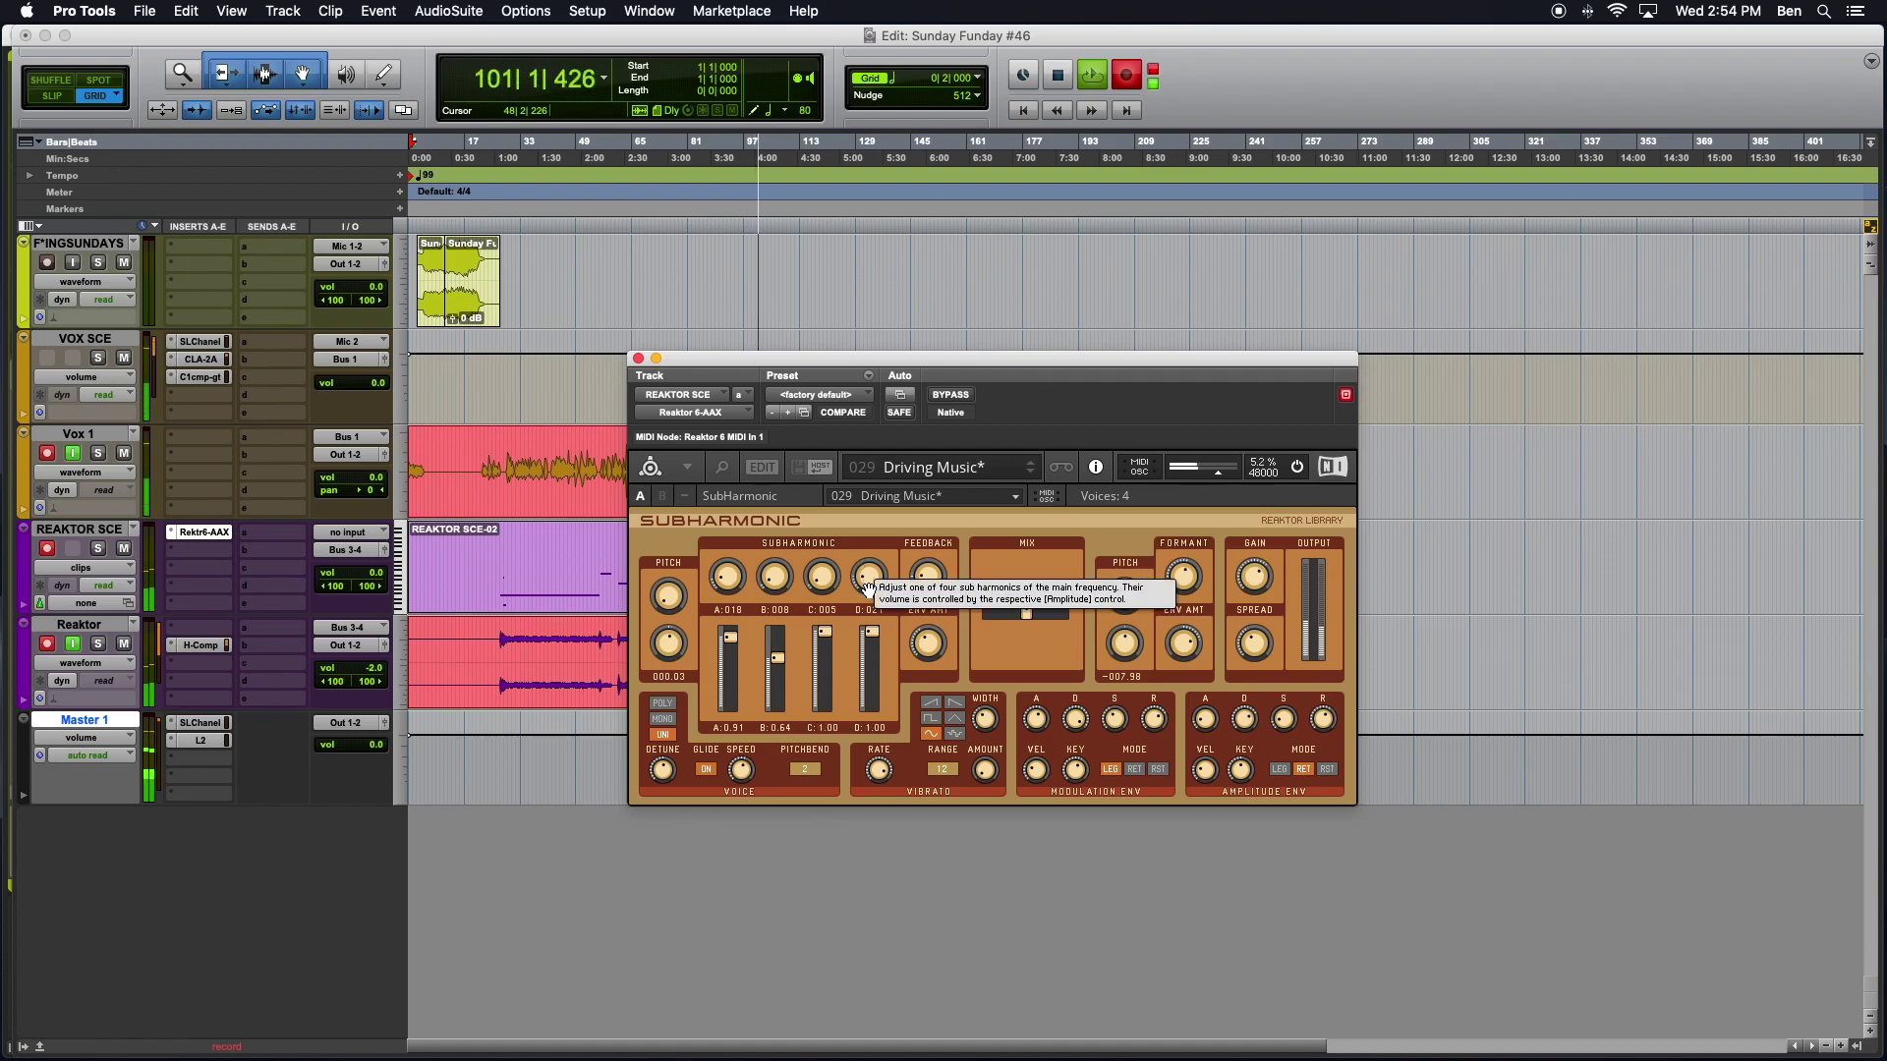
{"action": "left_click_drag", "start_coordinate": [868, 588], "coordinate": [853, 459]}
{"action": "left_click_drag", "start_coordinate": [826, 576], "coordinate": [690, 496]}
{"action": "left_click_drag", "start_coordinate": [822, 580], "coordinate": [773, 634]}
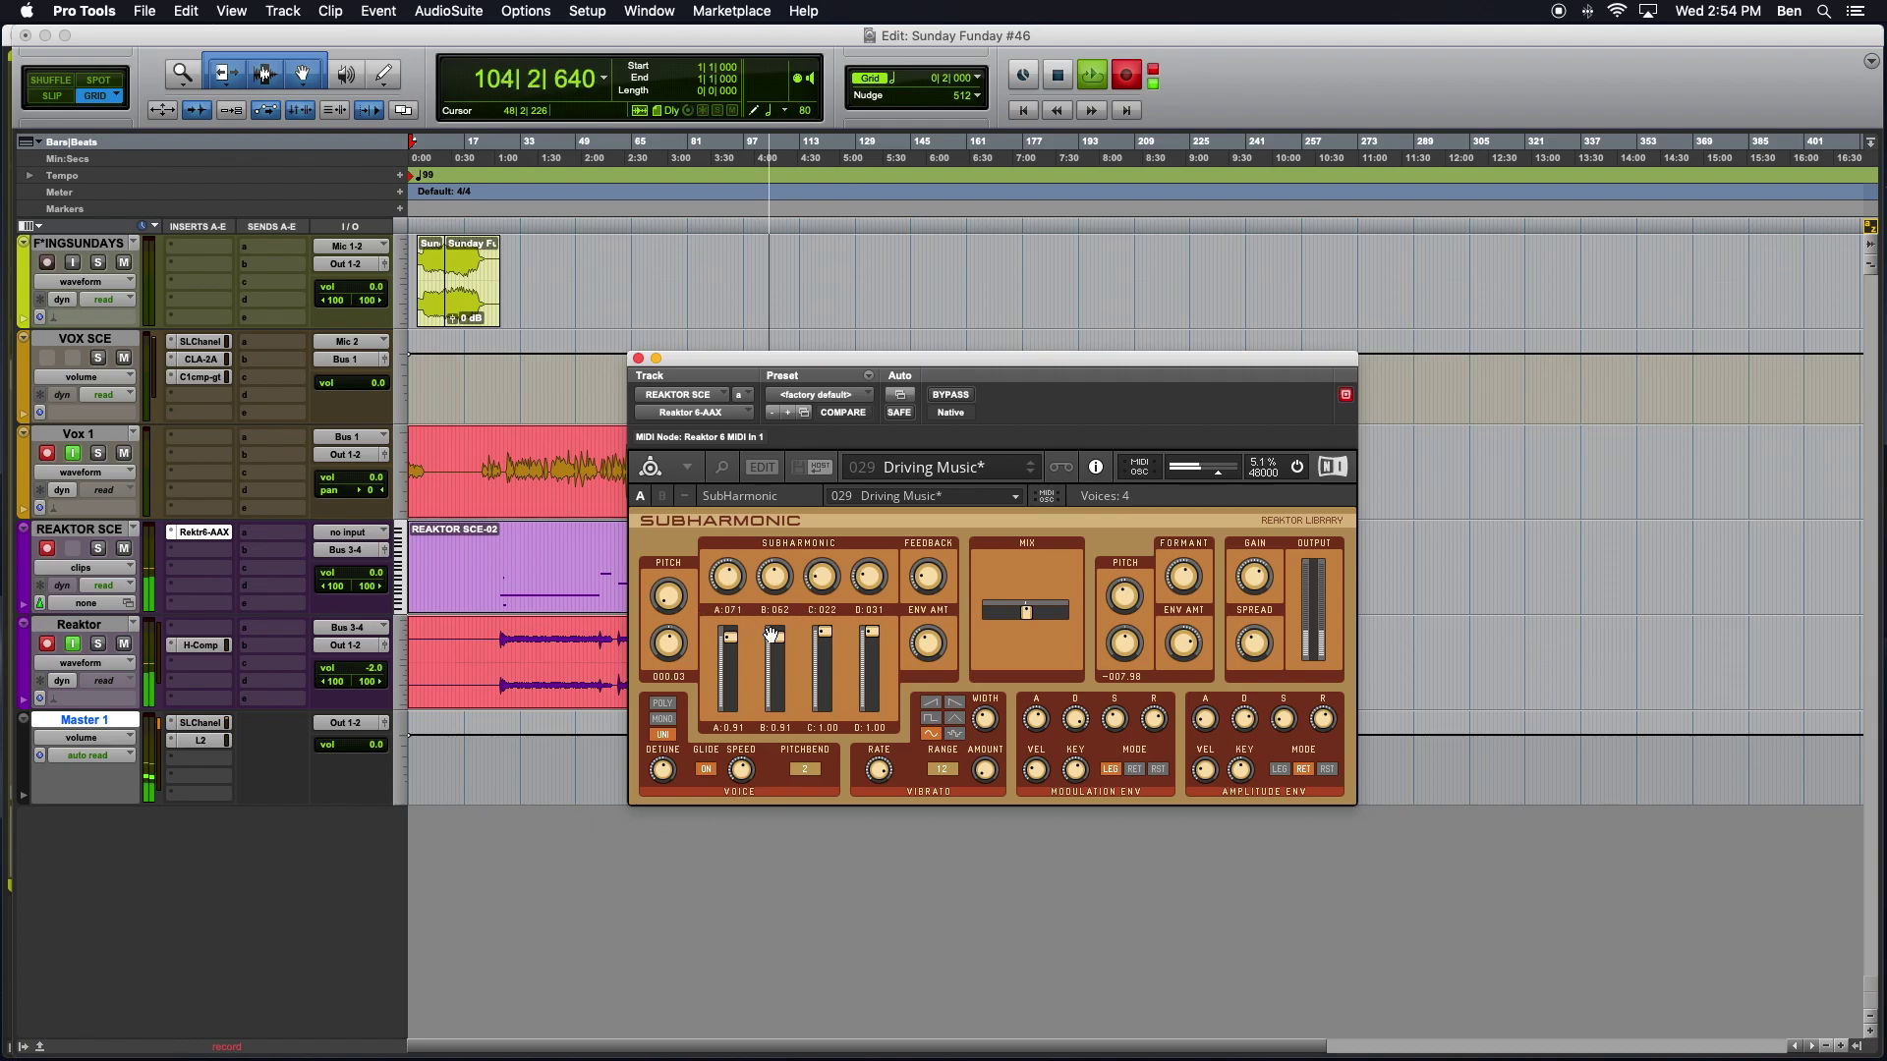
Step: Set the subharmonic pitch to 54.02 and shift the mix slider toward the formant side
{"action": "left_click_drag", "start_coordinate": [669, 594], "coordinate": [666, 535]}
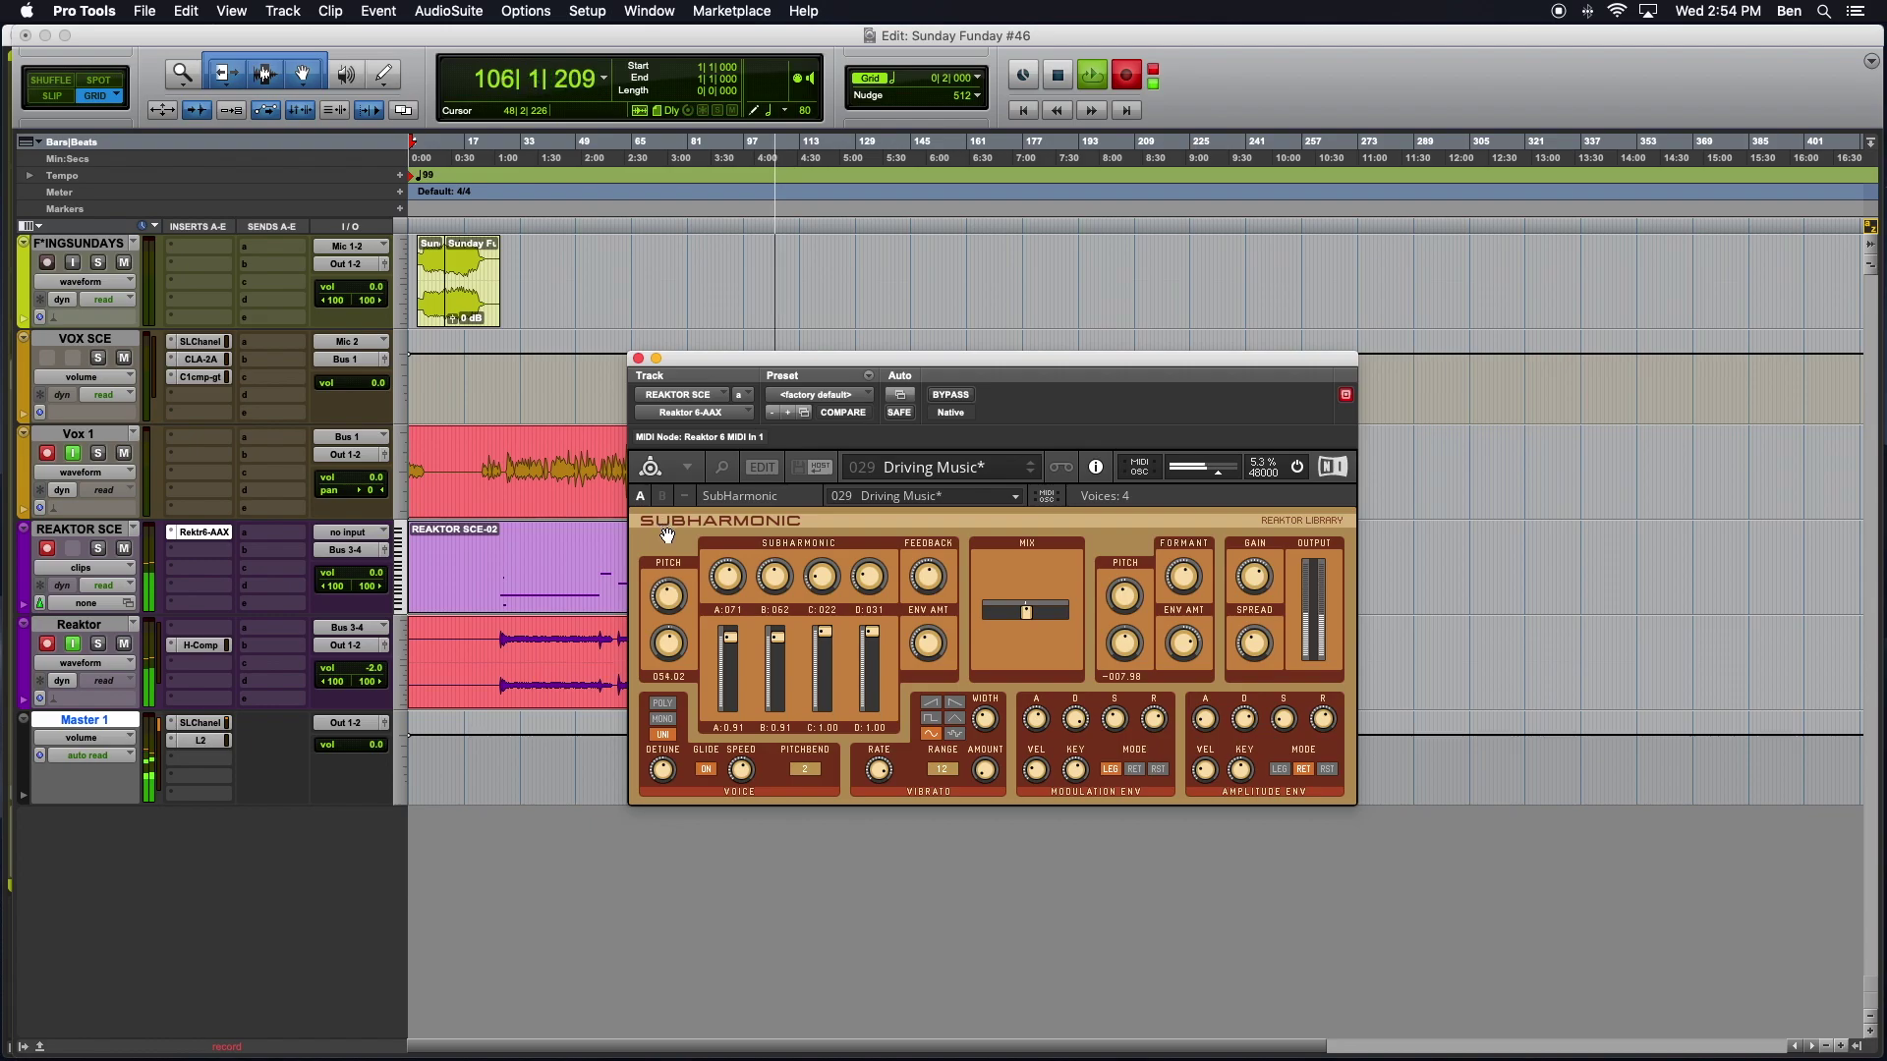
{"action": "left_click_drag", "start_coordinate": [1026, 610], "coordinate": [1082, 622]}
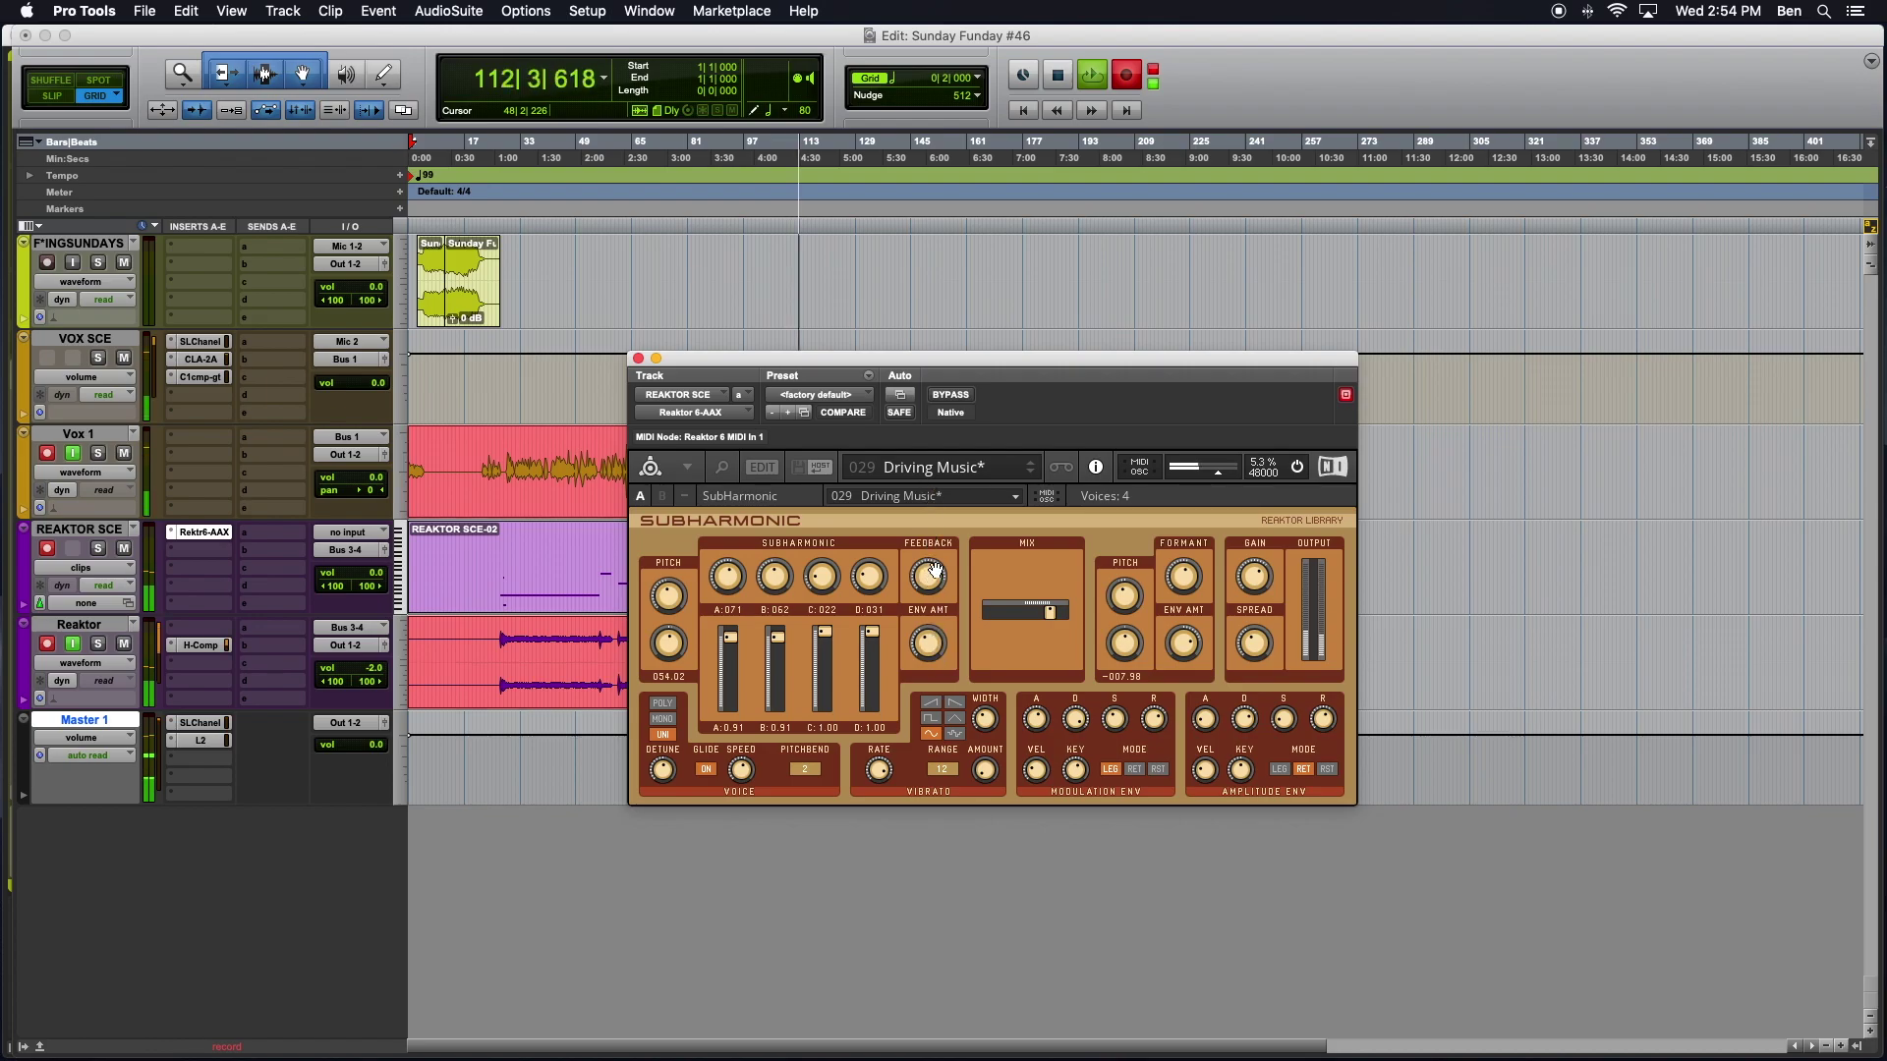
Step: Review the feedback, detune and glide controls, switch the vibrato to the rising sawtooth waveform, and set the formant pitch to -10.98
{"action": "mouse_move", "coordinate": [934, 569]}
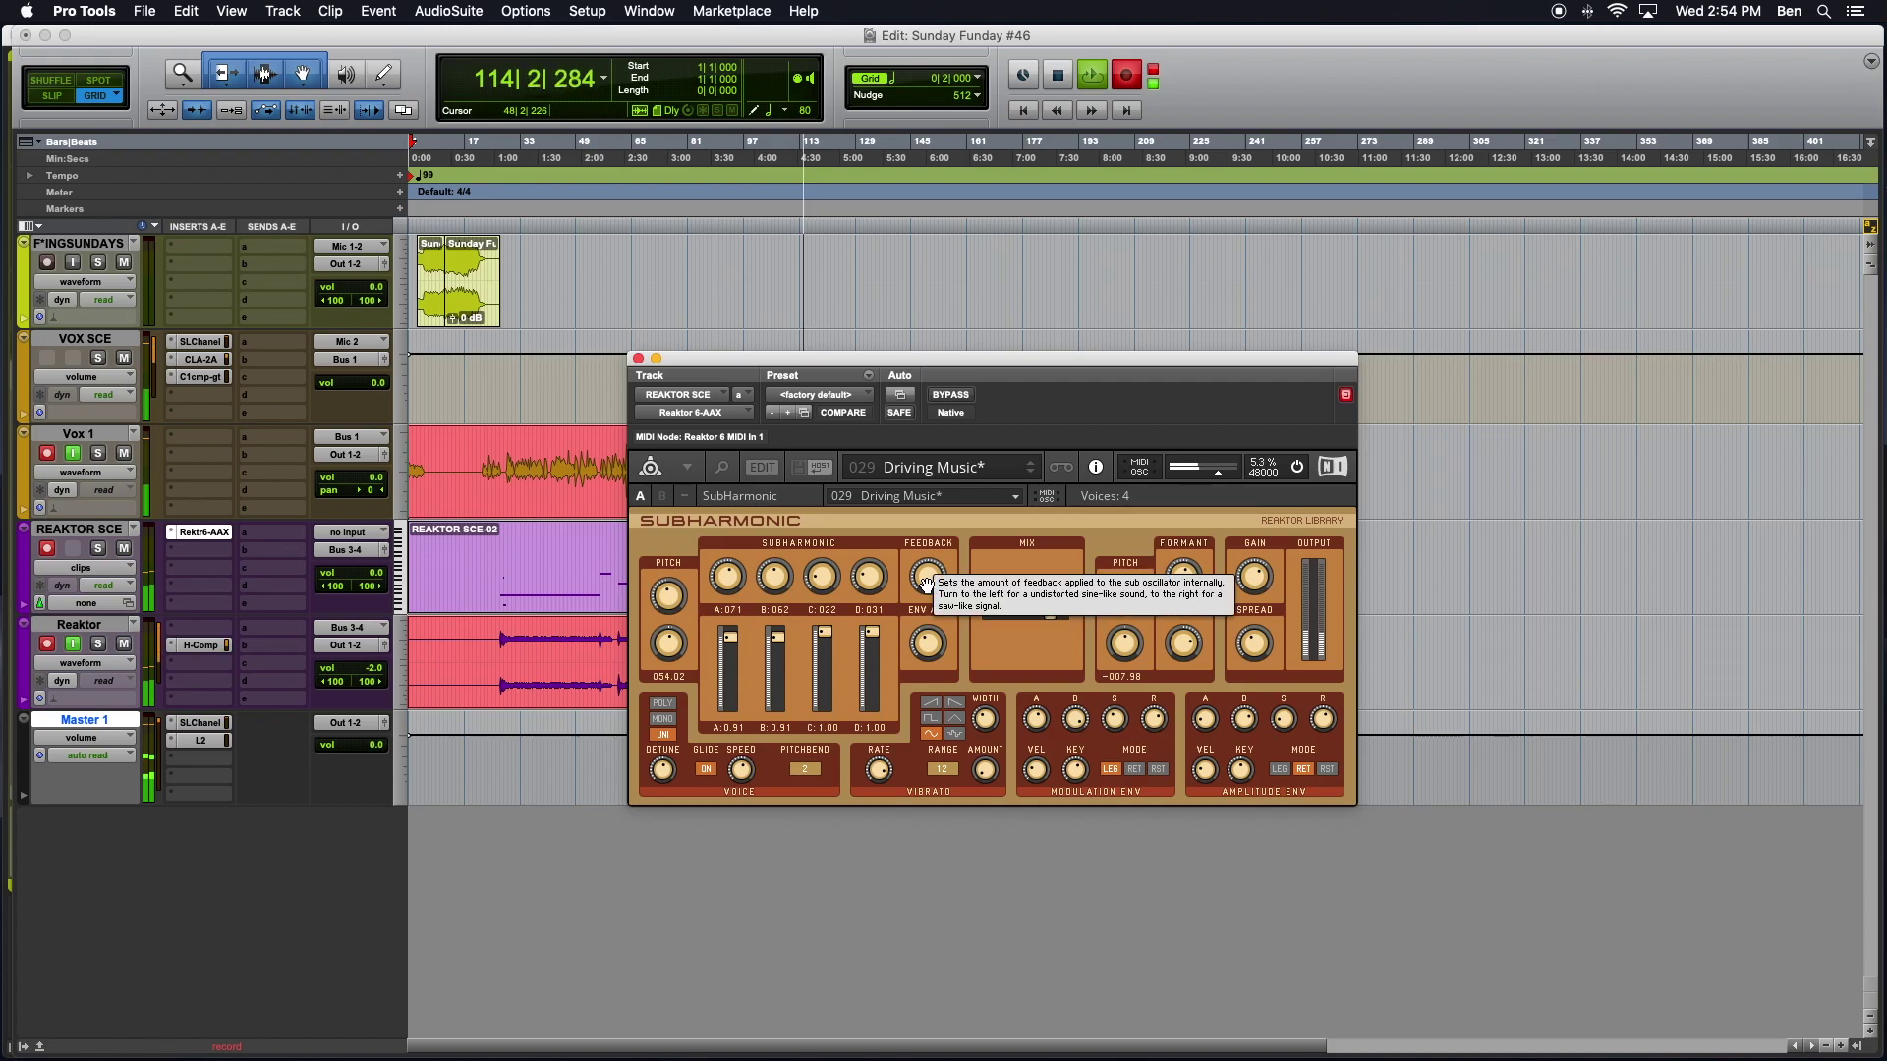
{"action": "mouse_move", "coordinate": [931, 645]}
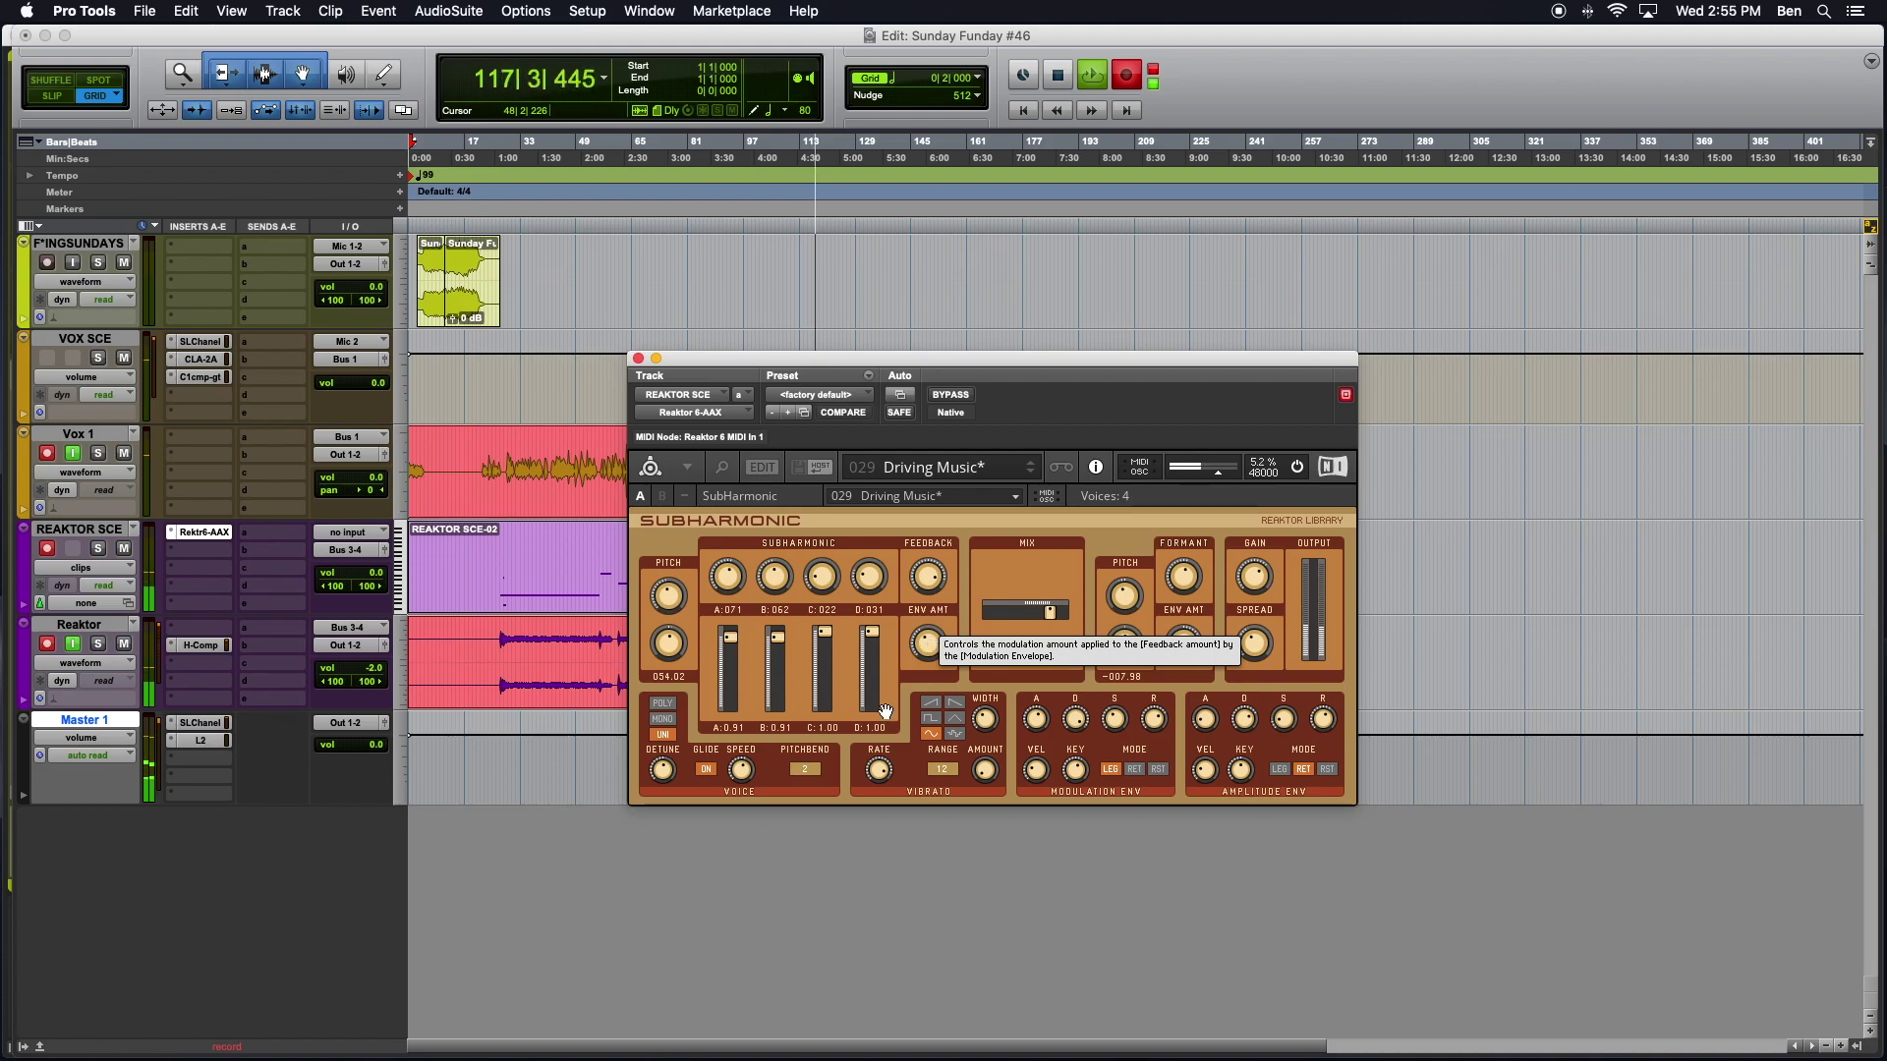
{"action": "mouse_move", "coordinate": [664, 774]}
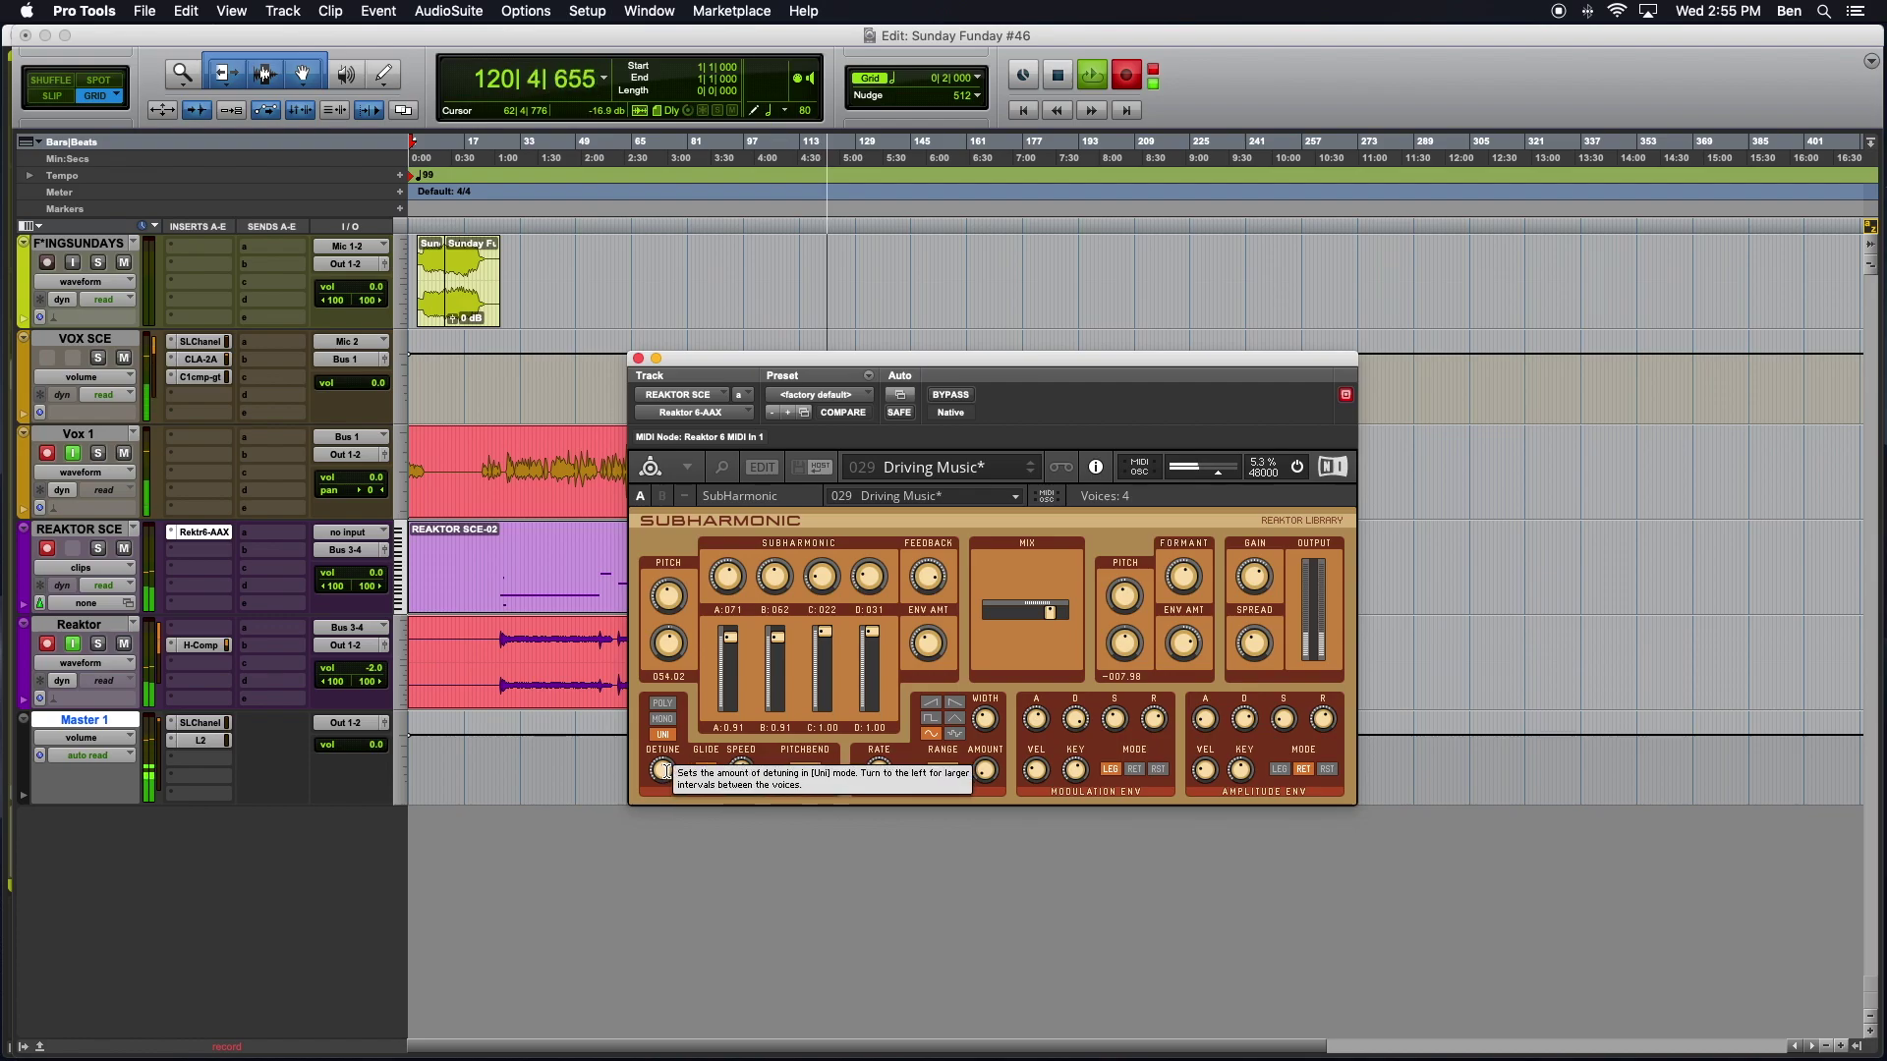
{"action": "mouse_move", "coordinate": [744, 778]}
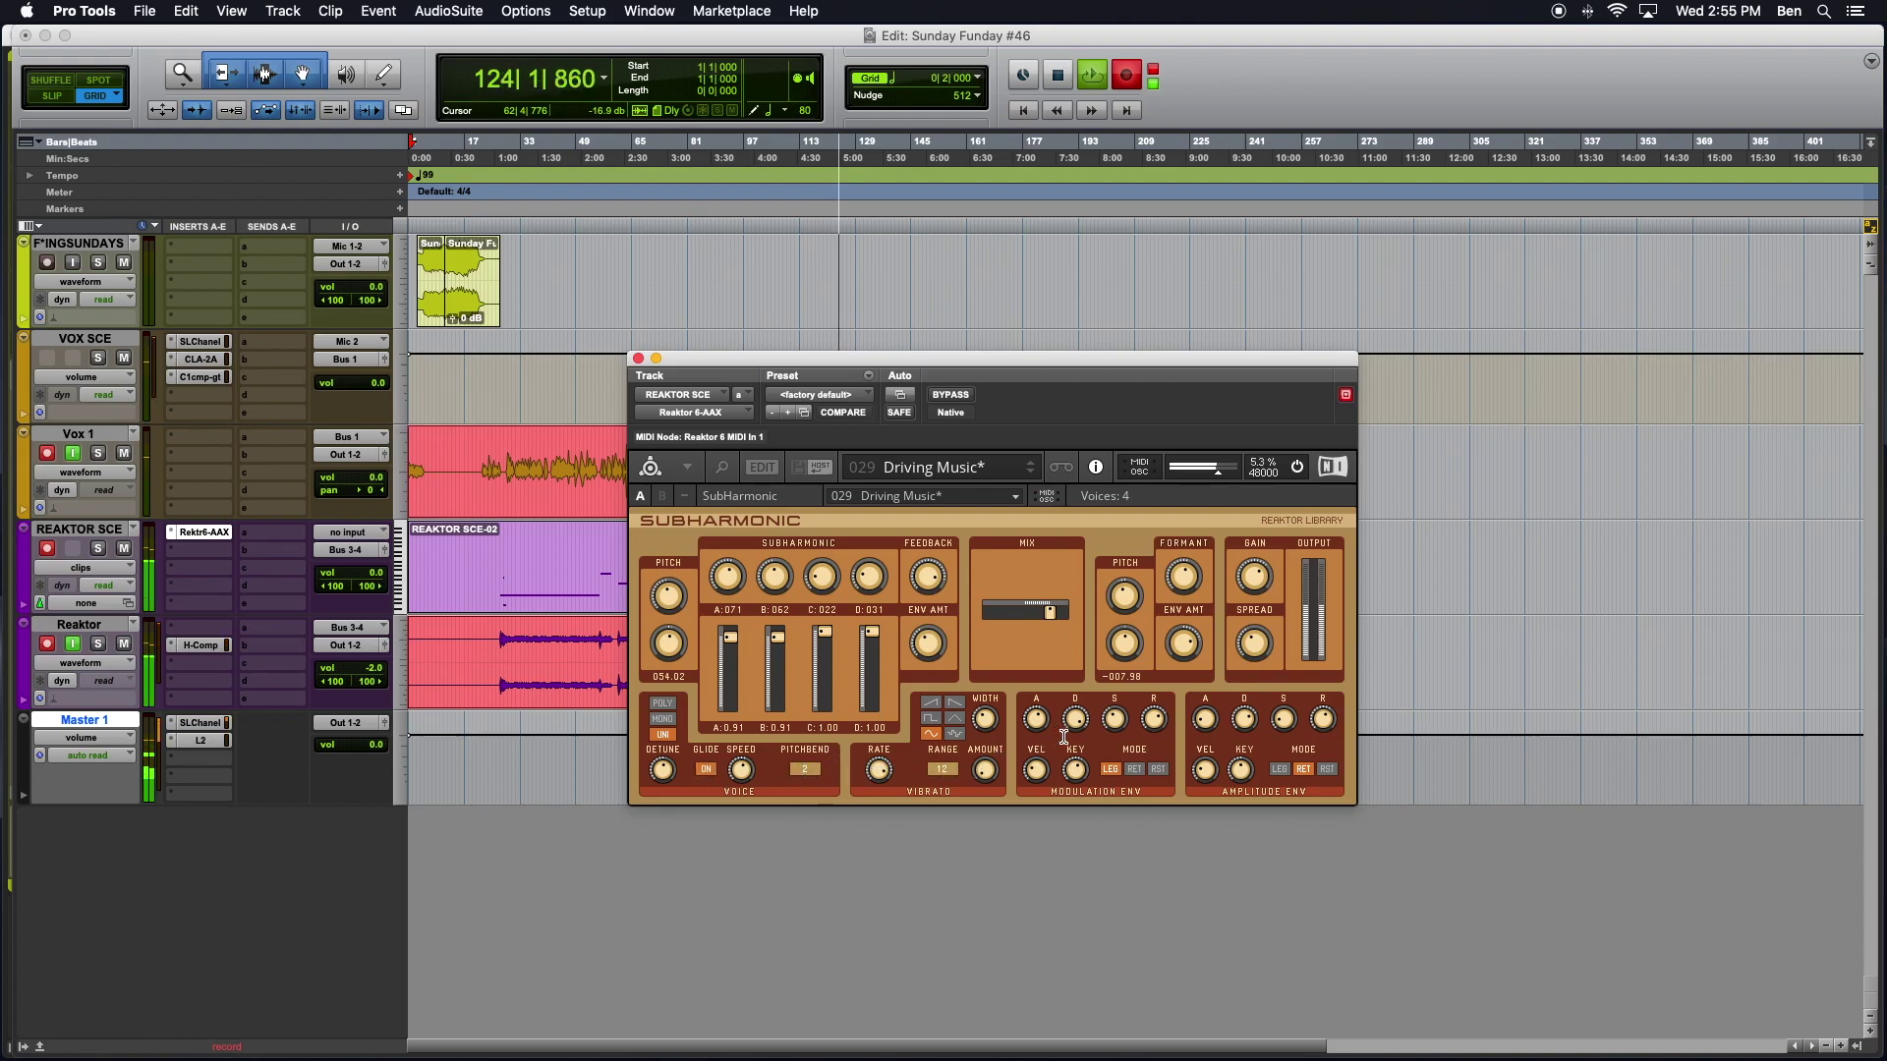
{"action": "left_click", "coordinate": [928, 701]}
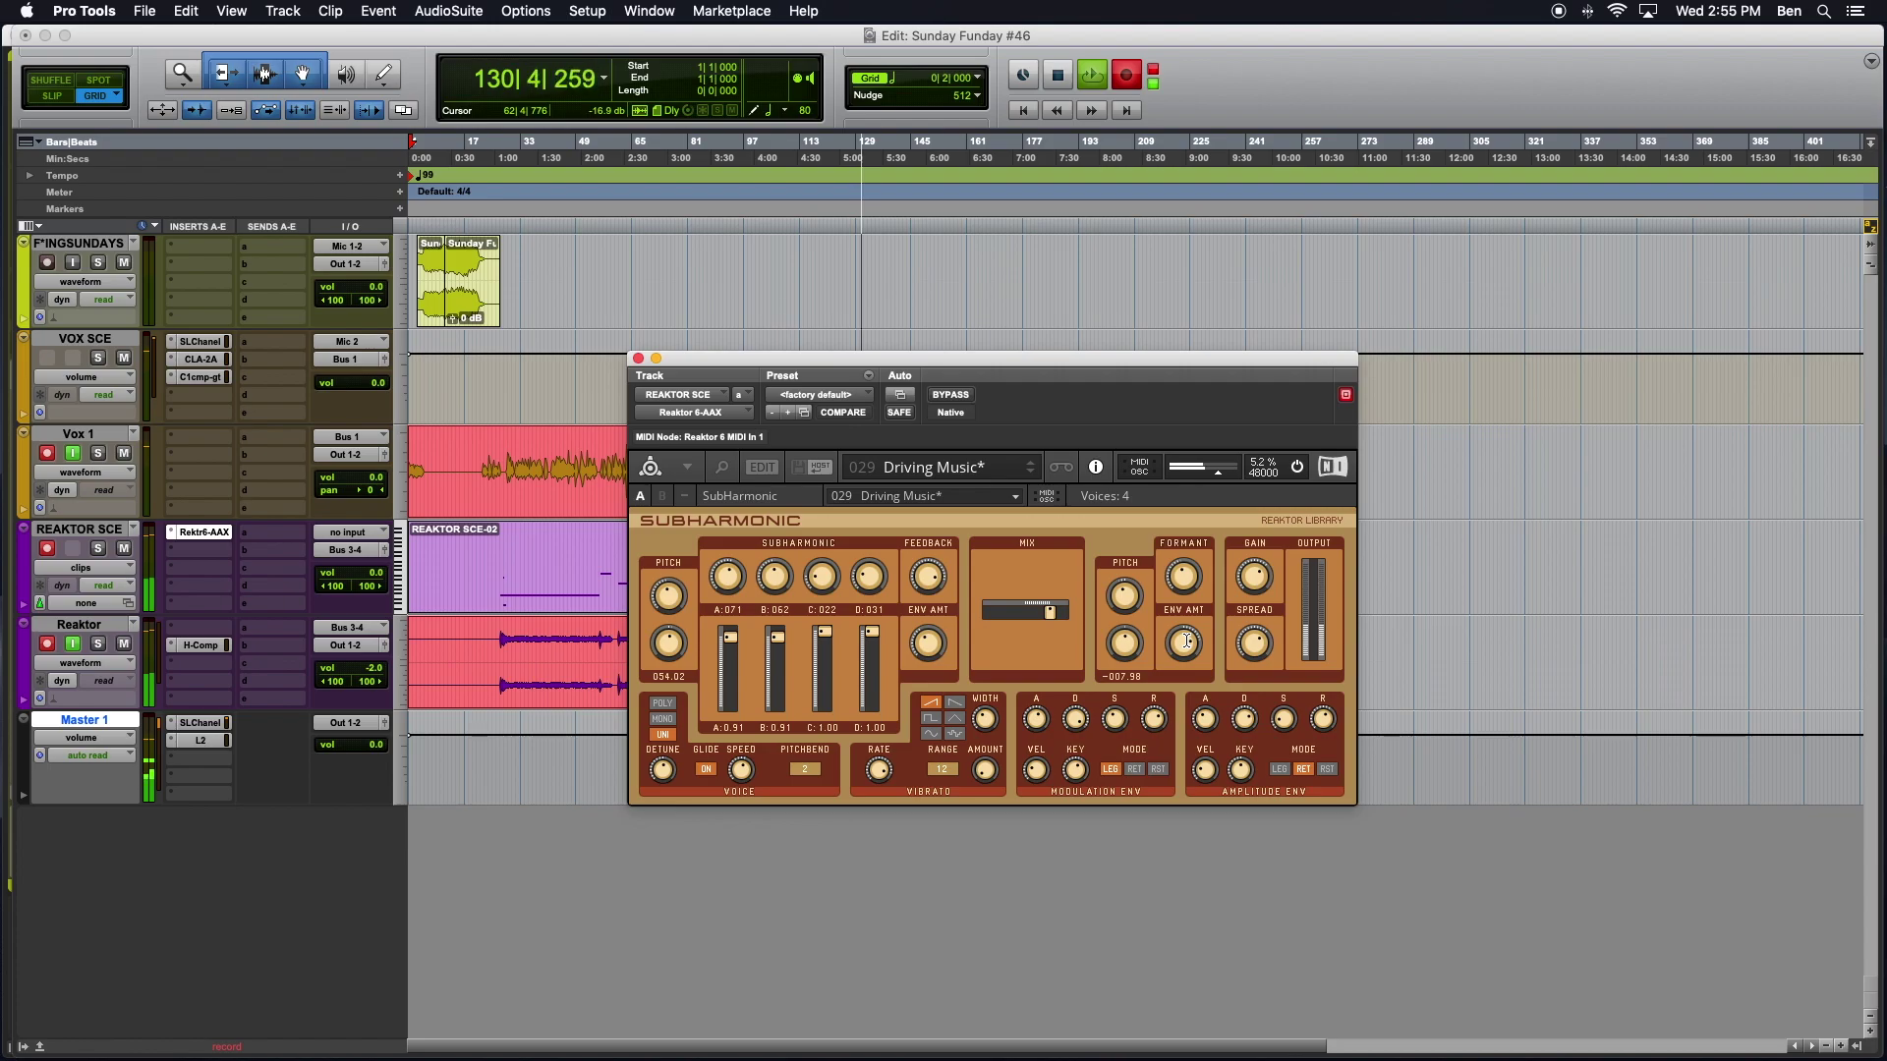
{"action": "mouse_move", "coordinate": [1186, 641]}
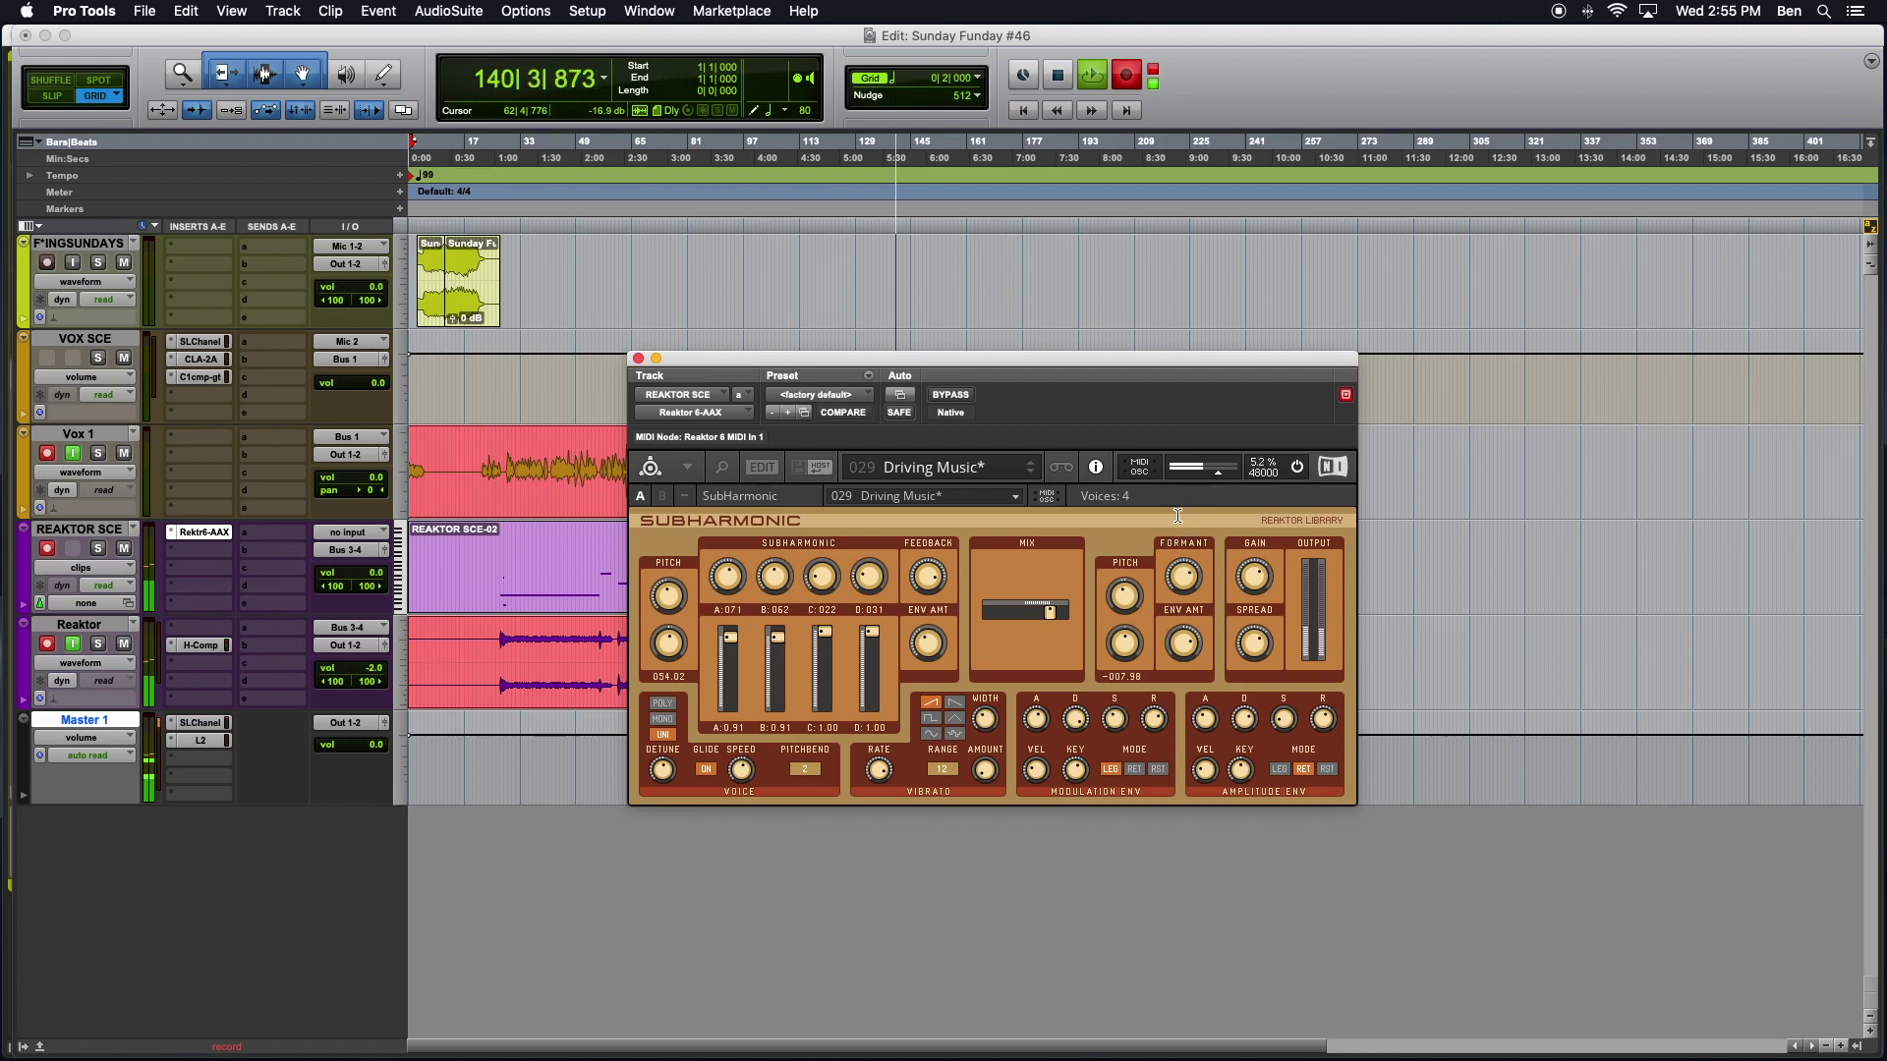
{"action": "left_click_drag", "start_coordinate": [1135, 588], "coordinate": [1118, 611]}
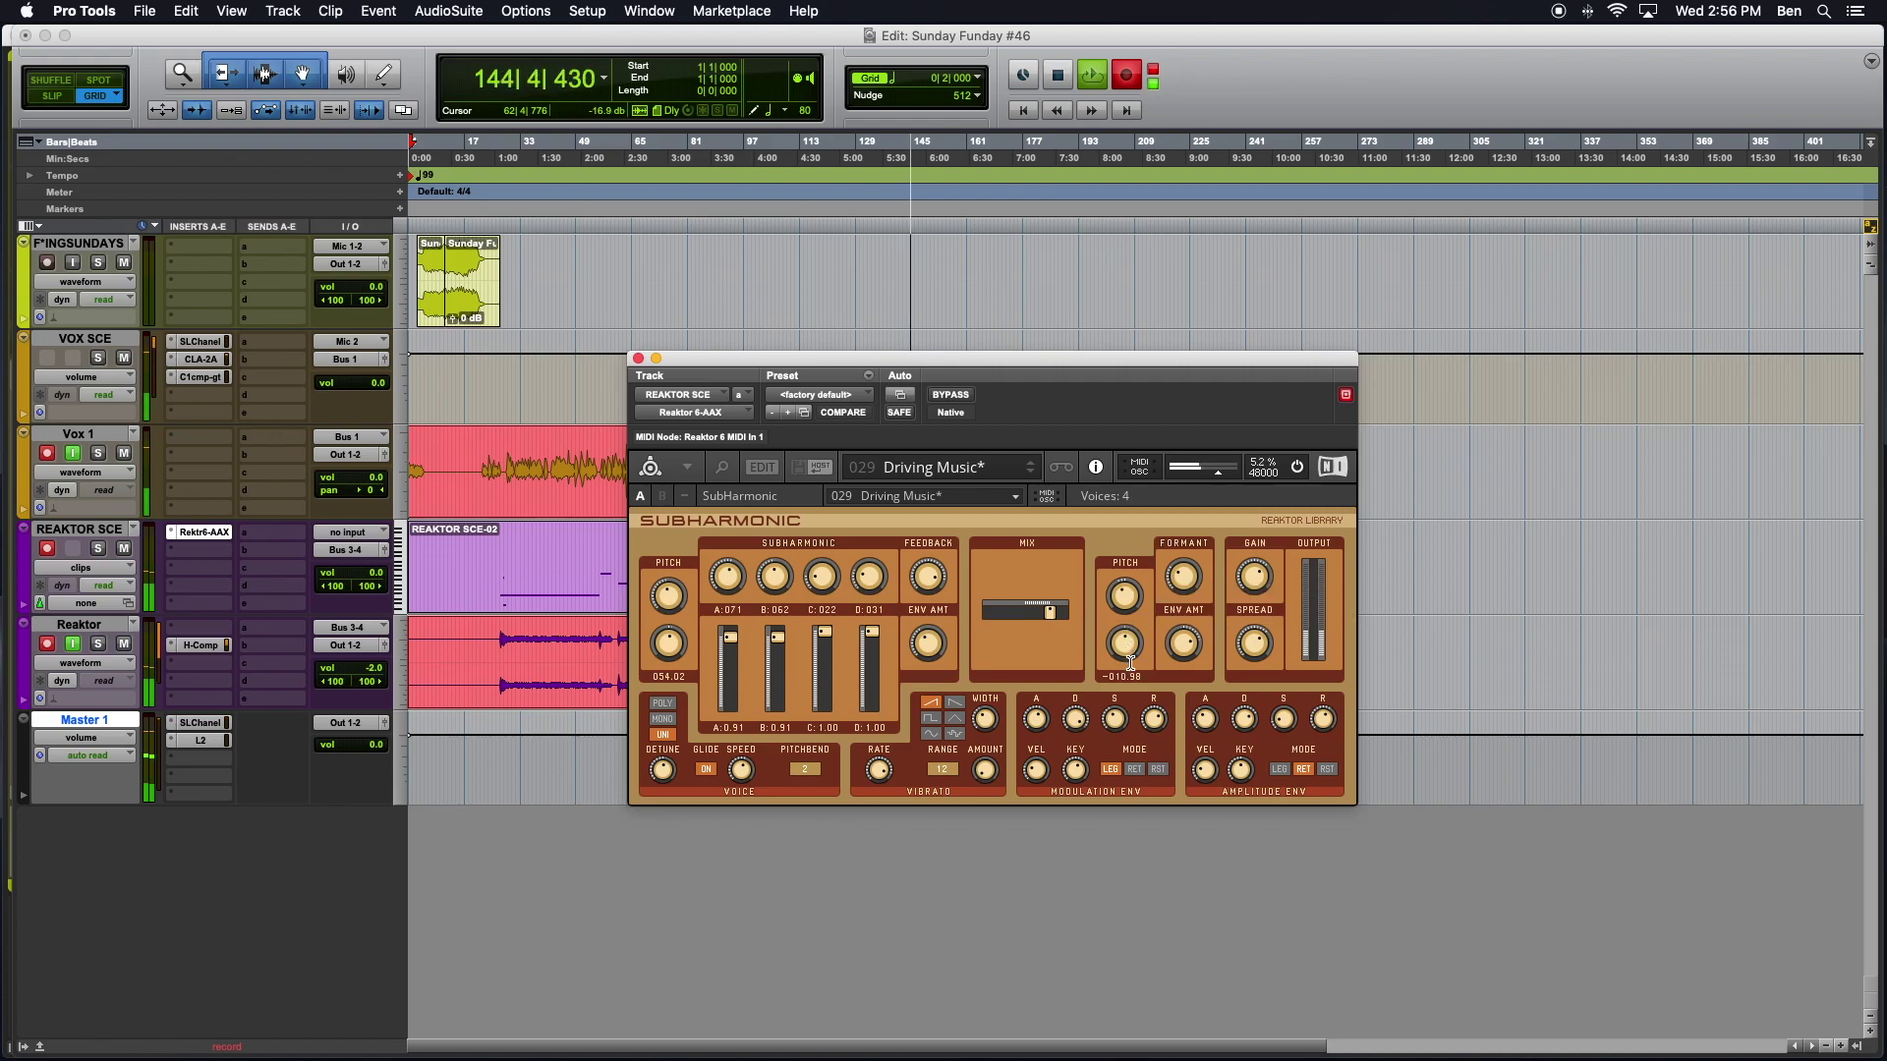
Step: Audition the snapshots backward to Air Tunnel and Shuttle, and advance through Upper Structure to load Book of Genesis
{"action": "left_click", "coordinate": [1032, 464]}
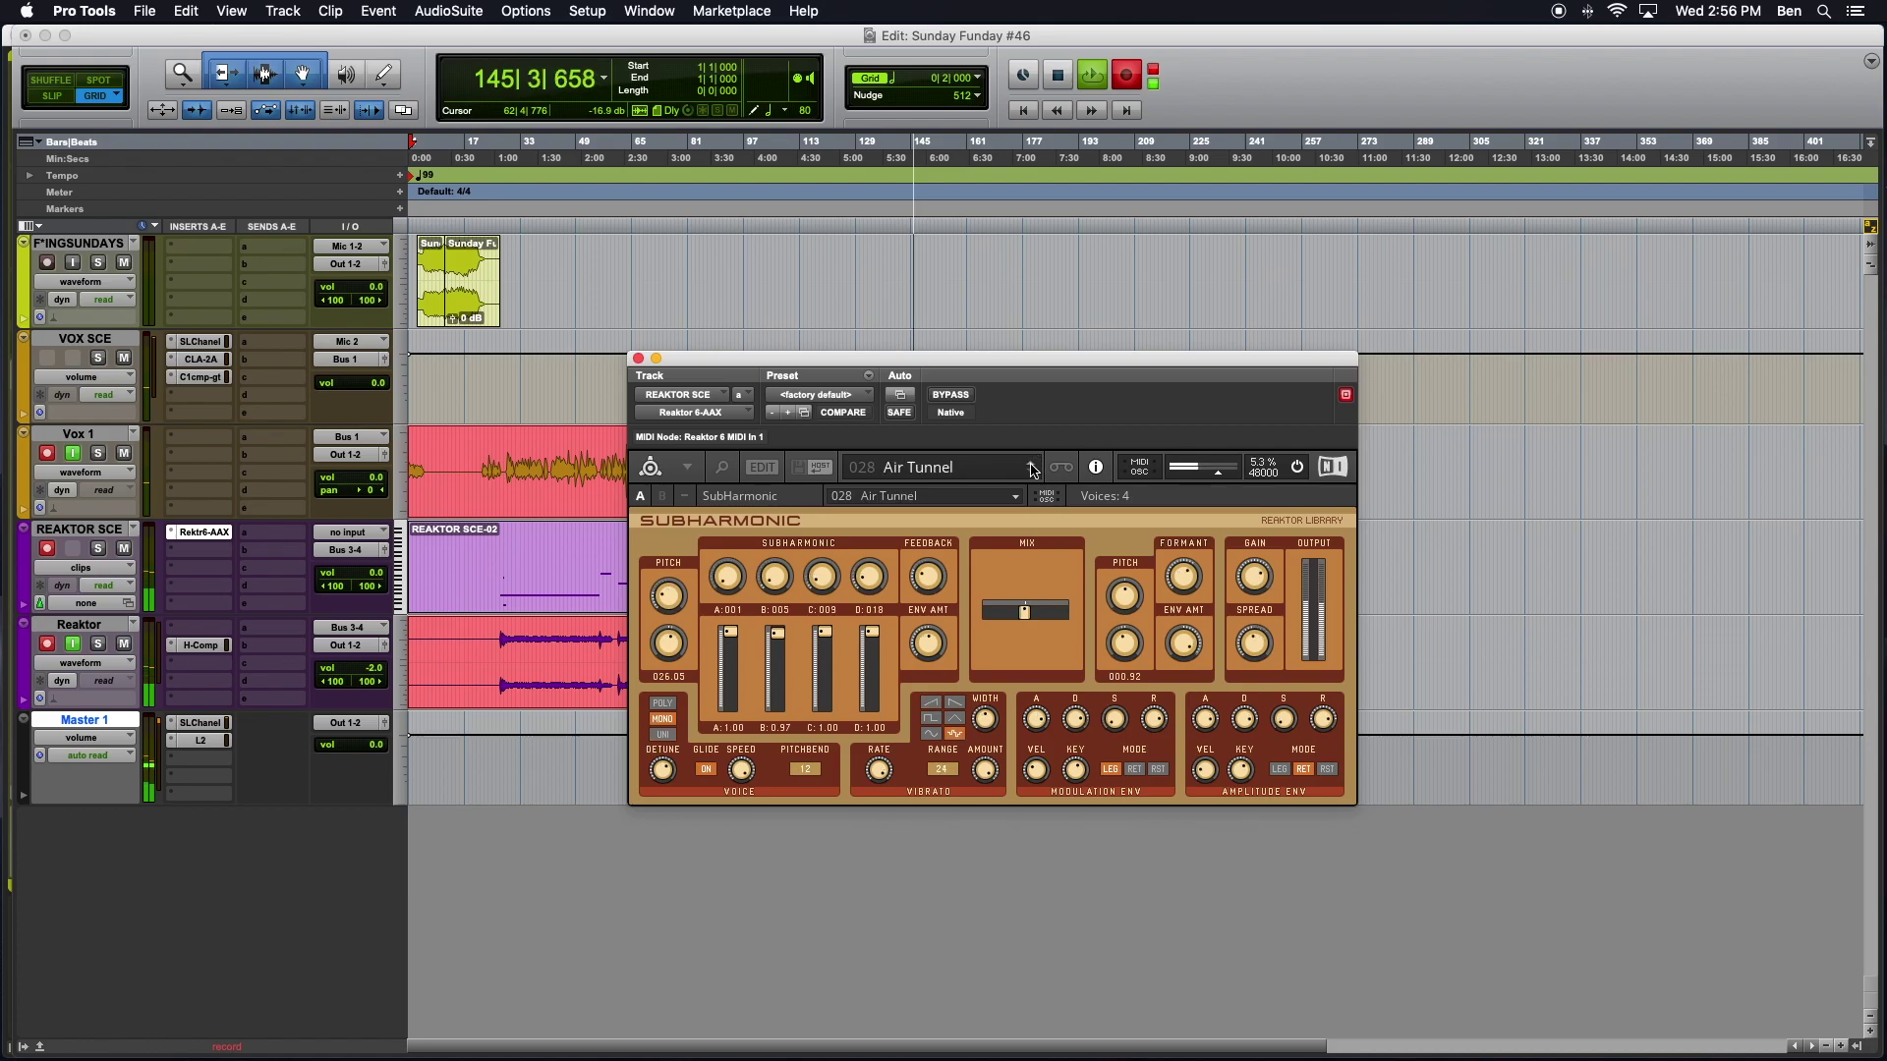
{"action": "left_click", "coordinate": [1031, 465]}
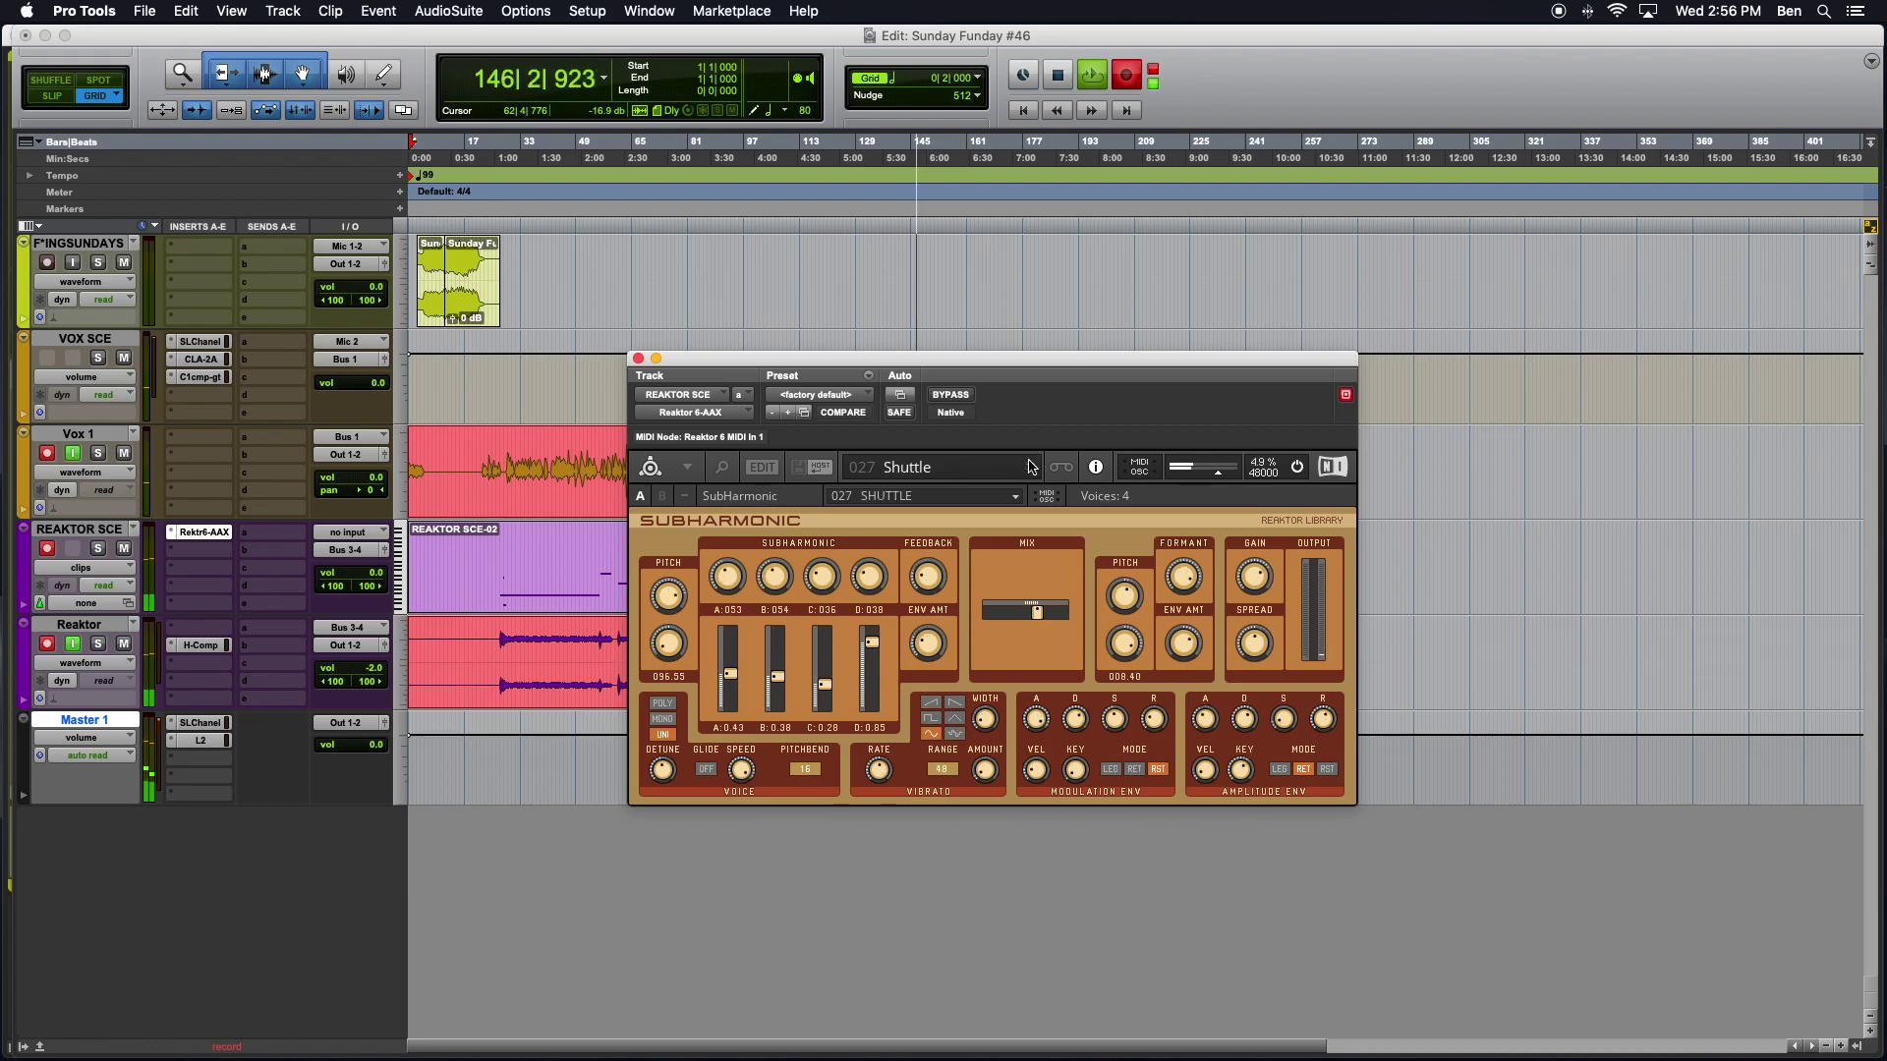
{"action": "left_click", "coordinate": [1031, 474]}
{"action": "left_click", "coordinate": [1031, 474]}
{"action": "left_click", "coordinate": [1031, 475]}
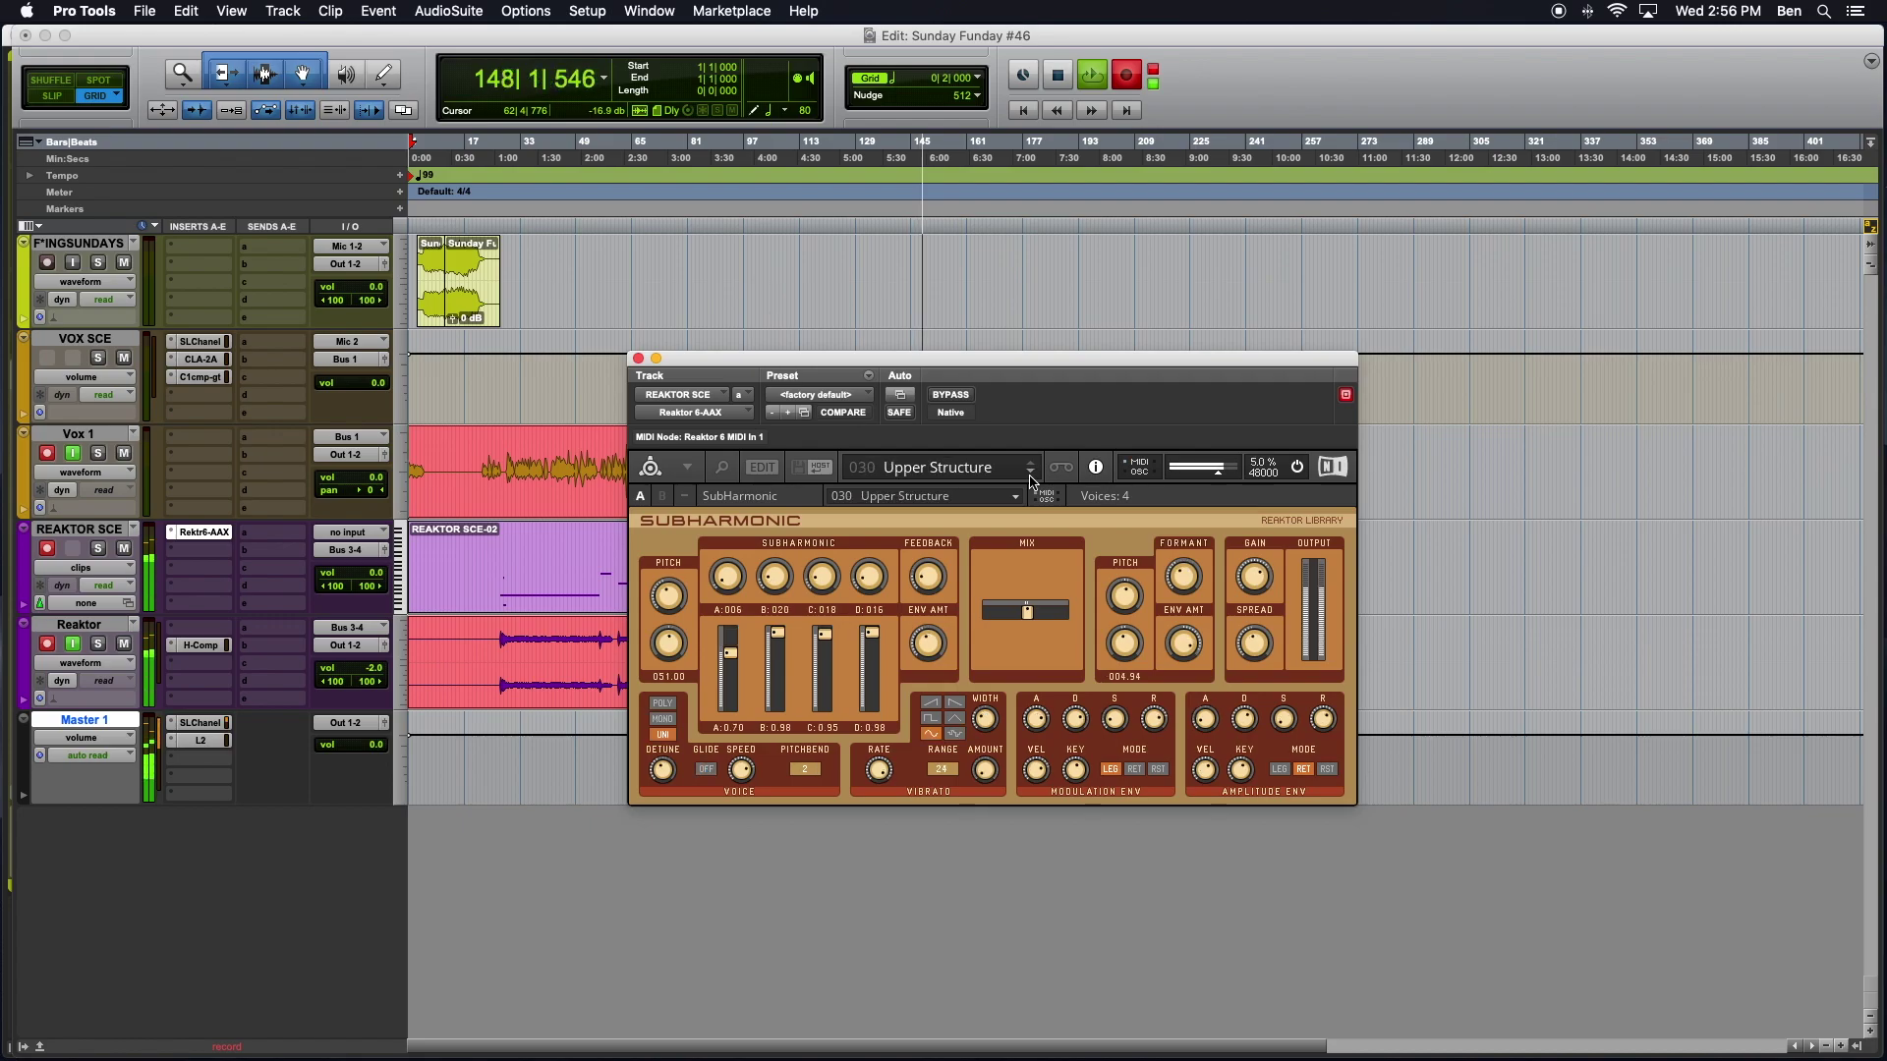
{"action": "left_click", "coordinate": [1031, 475]}
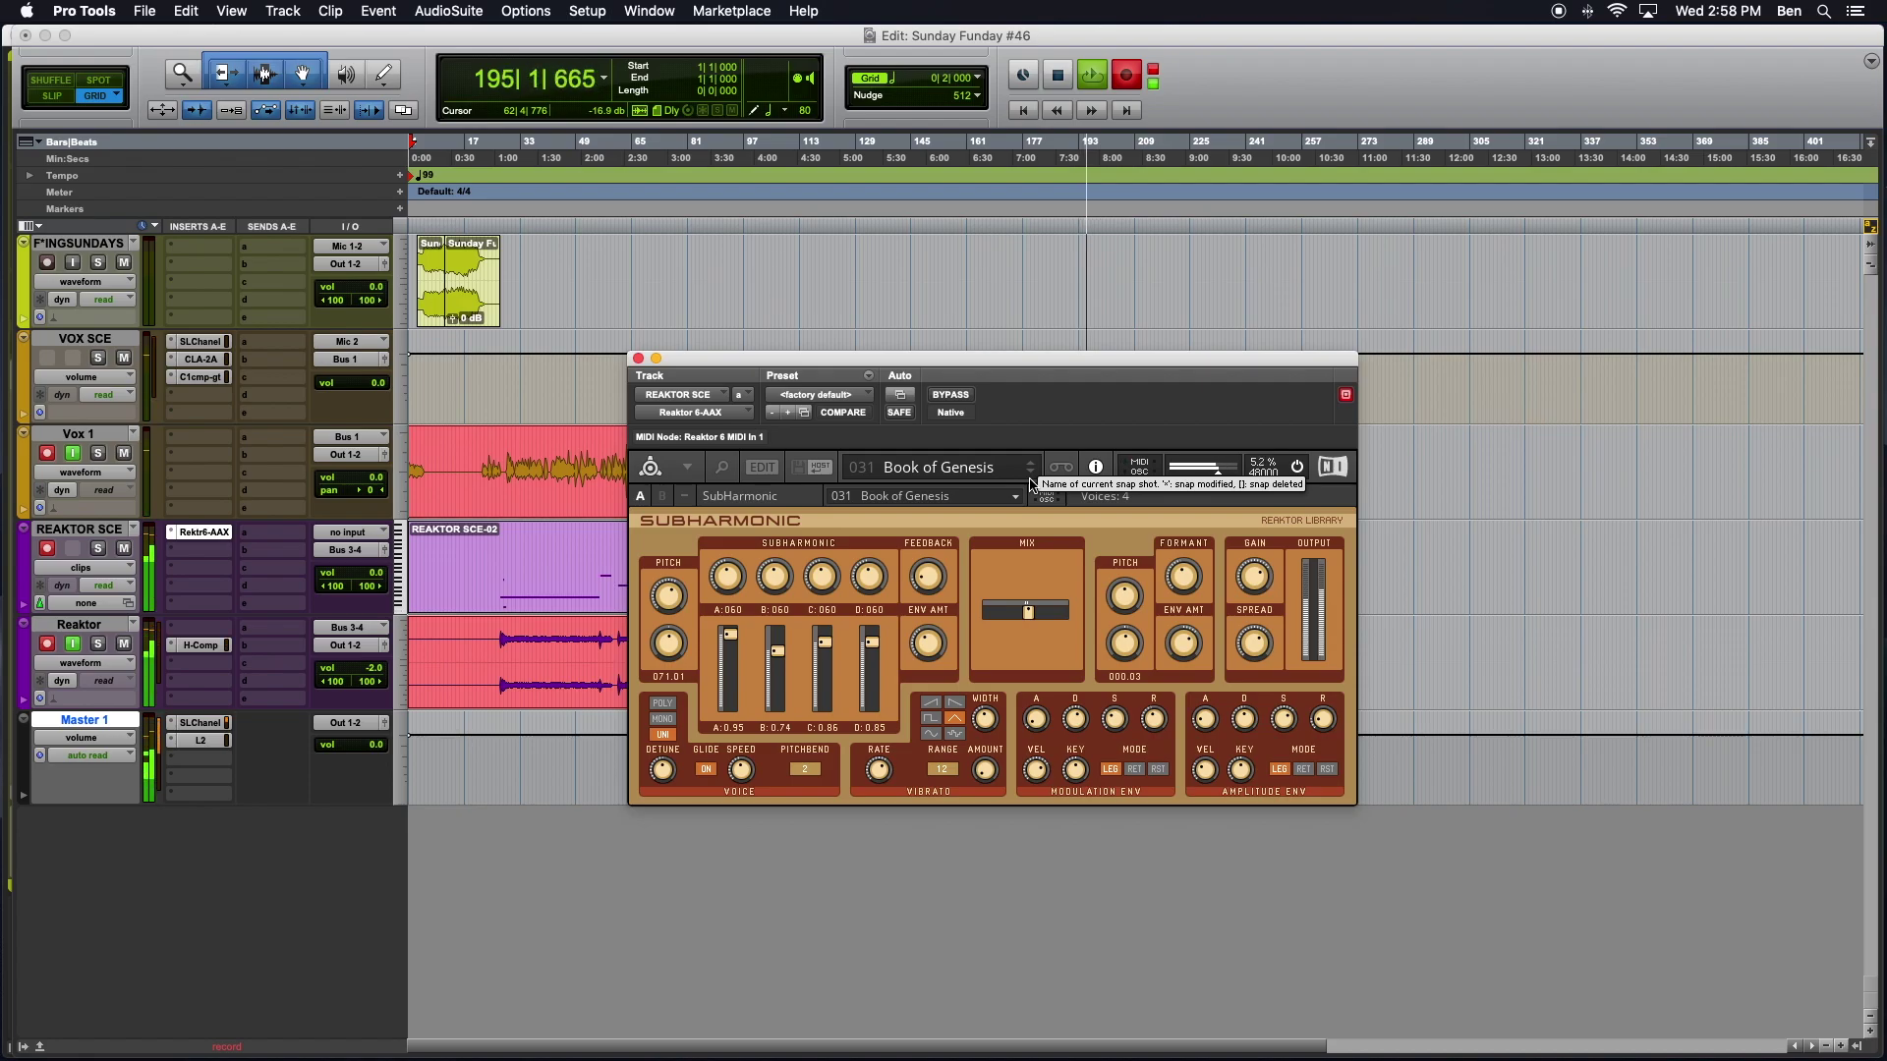
Step: Adjust the formant control and set the subharmonics to A 128, B 105, C 69 and D 30, with amplitudes A 0.90 and B 0.62
{"action": "left_click_drag", "start_coordinate": [1180, 580], "coordinate": [1239, 596]}
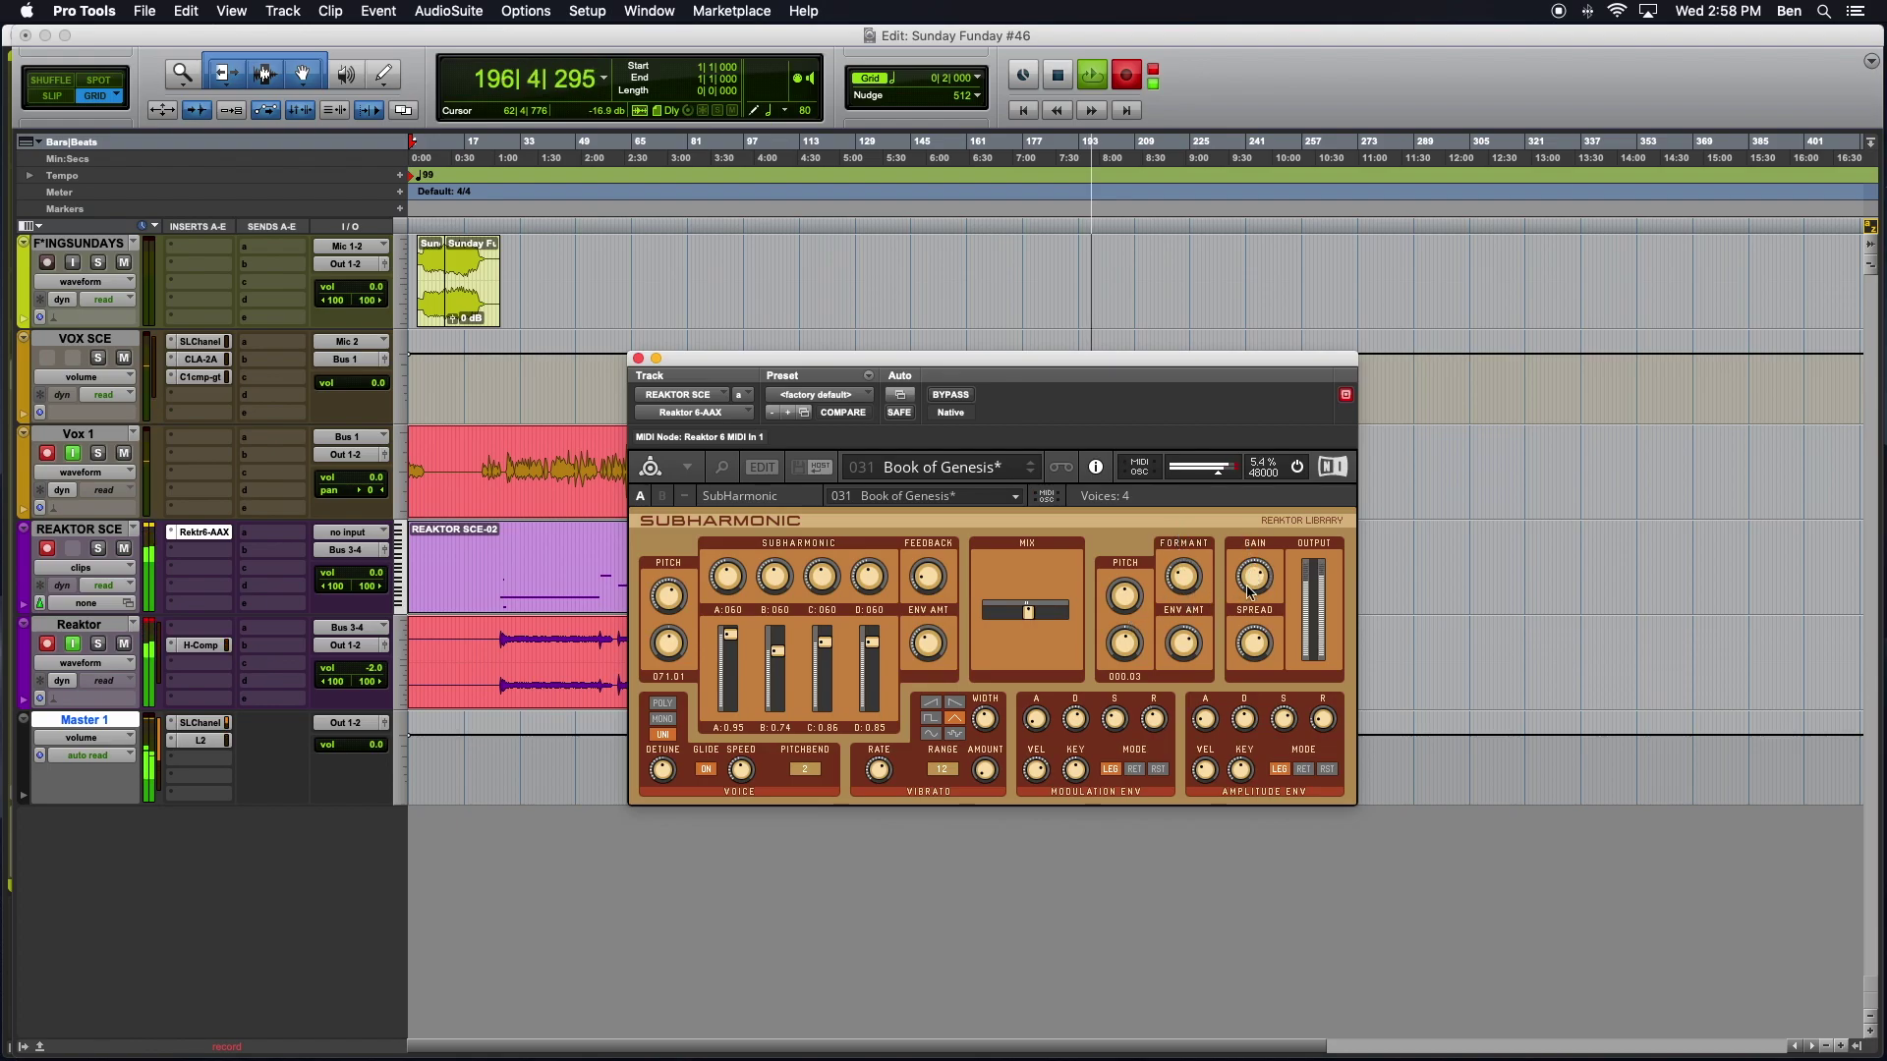
{"action": "left_click_drag", "start_coordinate": [810, 597], "coordinate": [871, 657]}
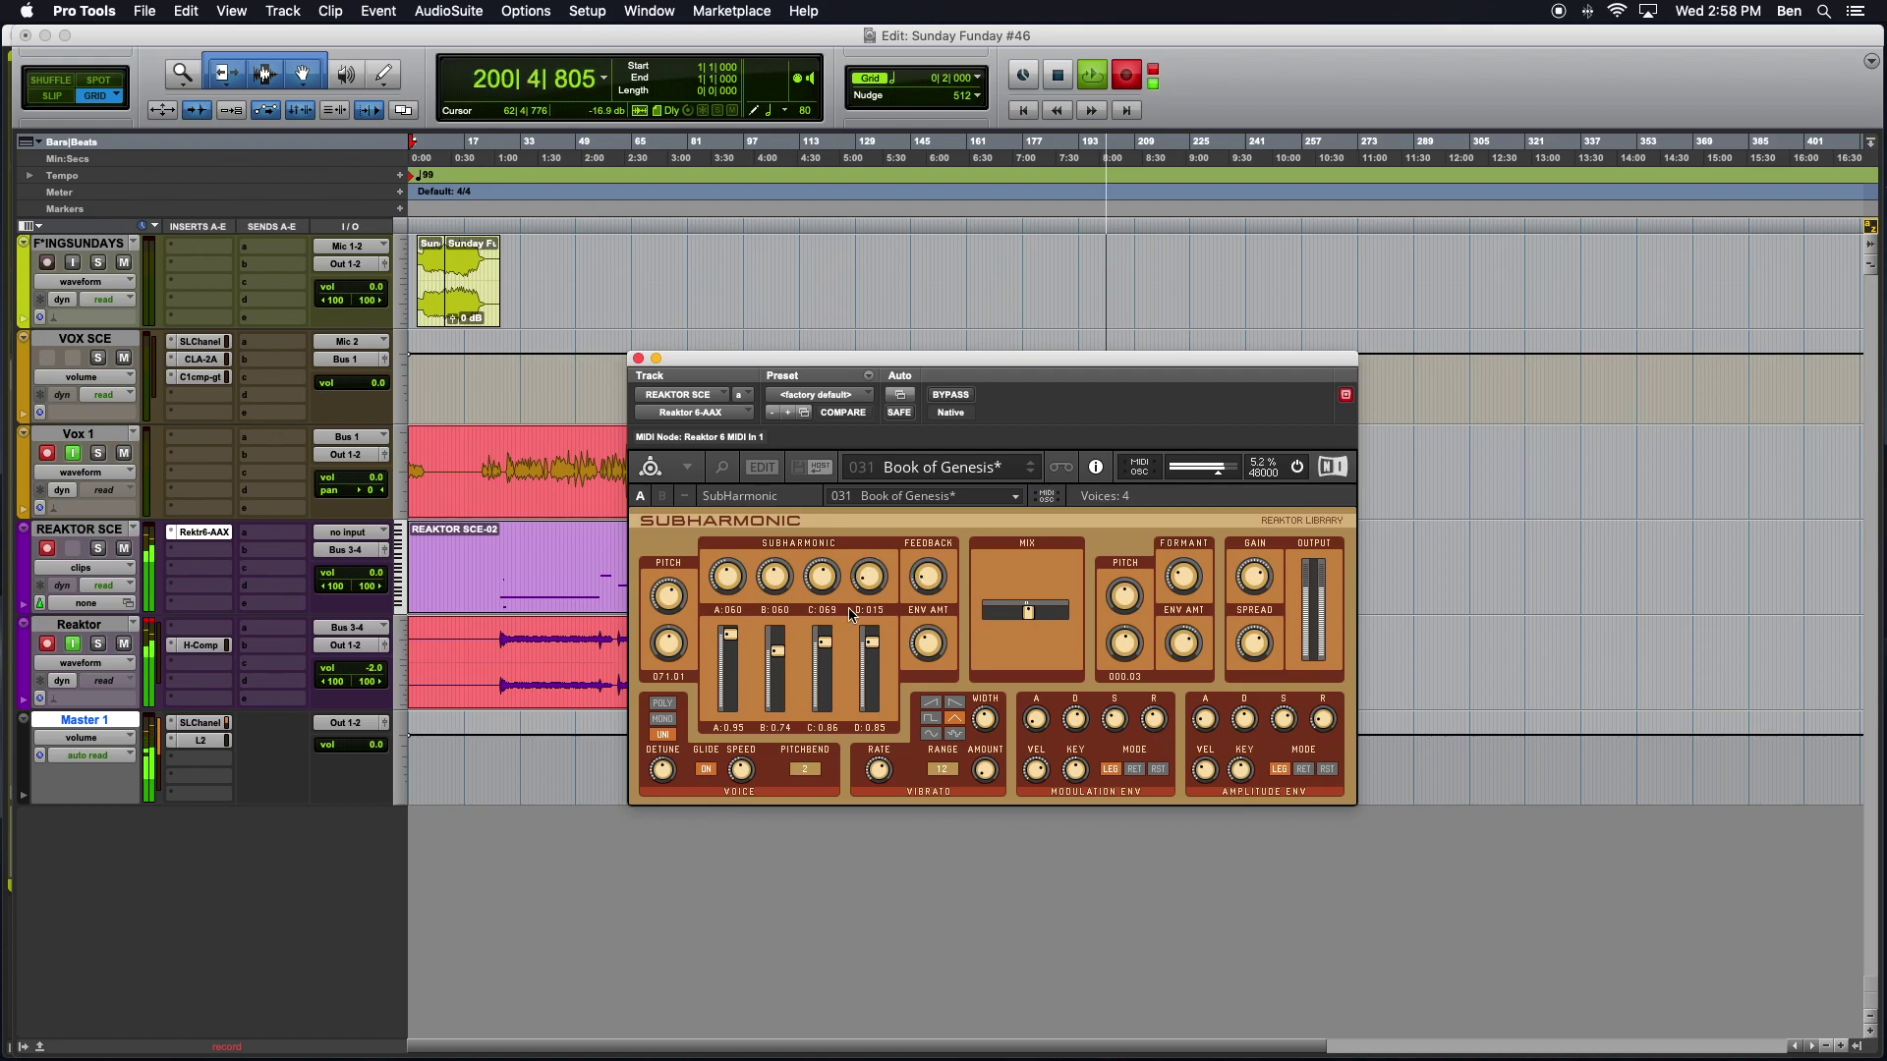
{"action": "left_click_drag", "start_coordinate": [782, 582], "coordinate": [718, 553]}
{"action": "left_click_drag", "start_coordinate": [730, 635], "coordinate": [778, 672]}
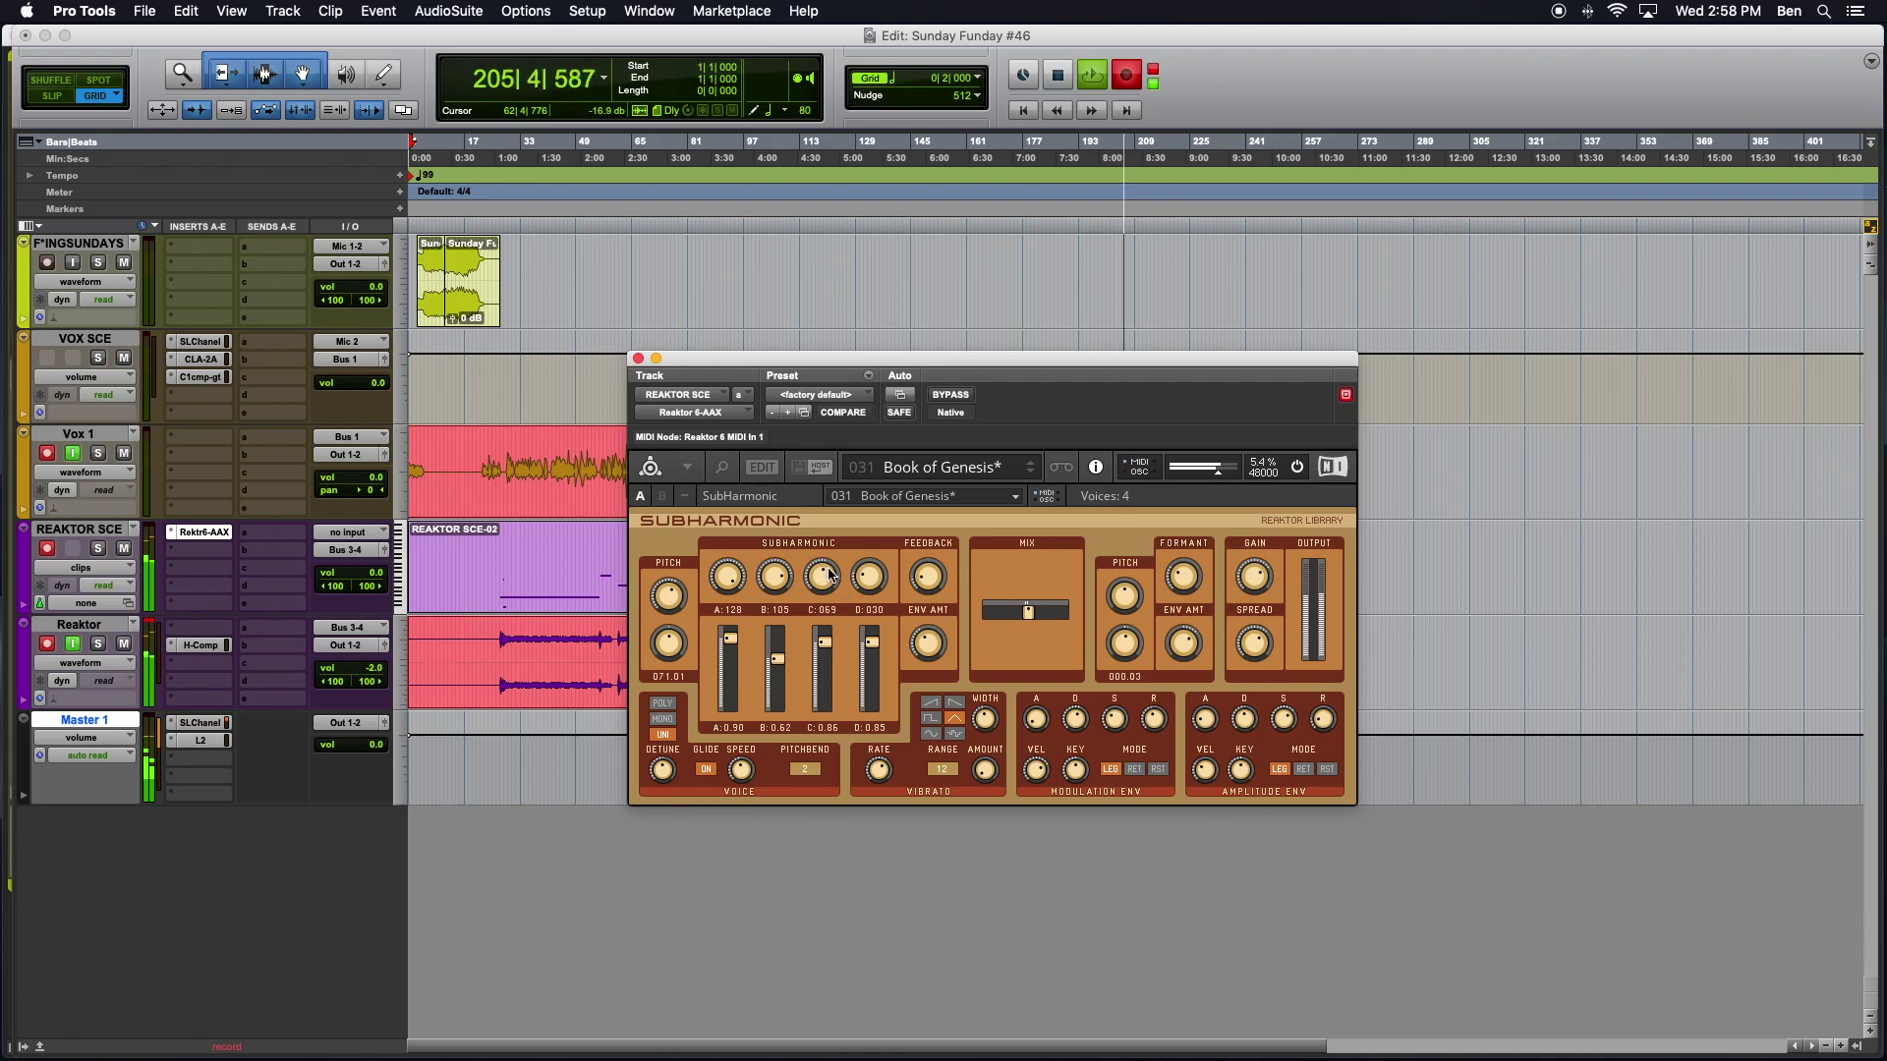
Step: Load the Goto Bass snapshot, clear the Reaktor track's meter, and shift the mix slider slightly toward the formant side
{"action": "left_click", "coordinate": [1033, 472]}
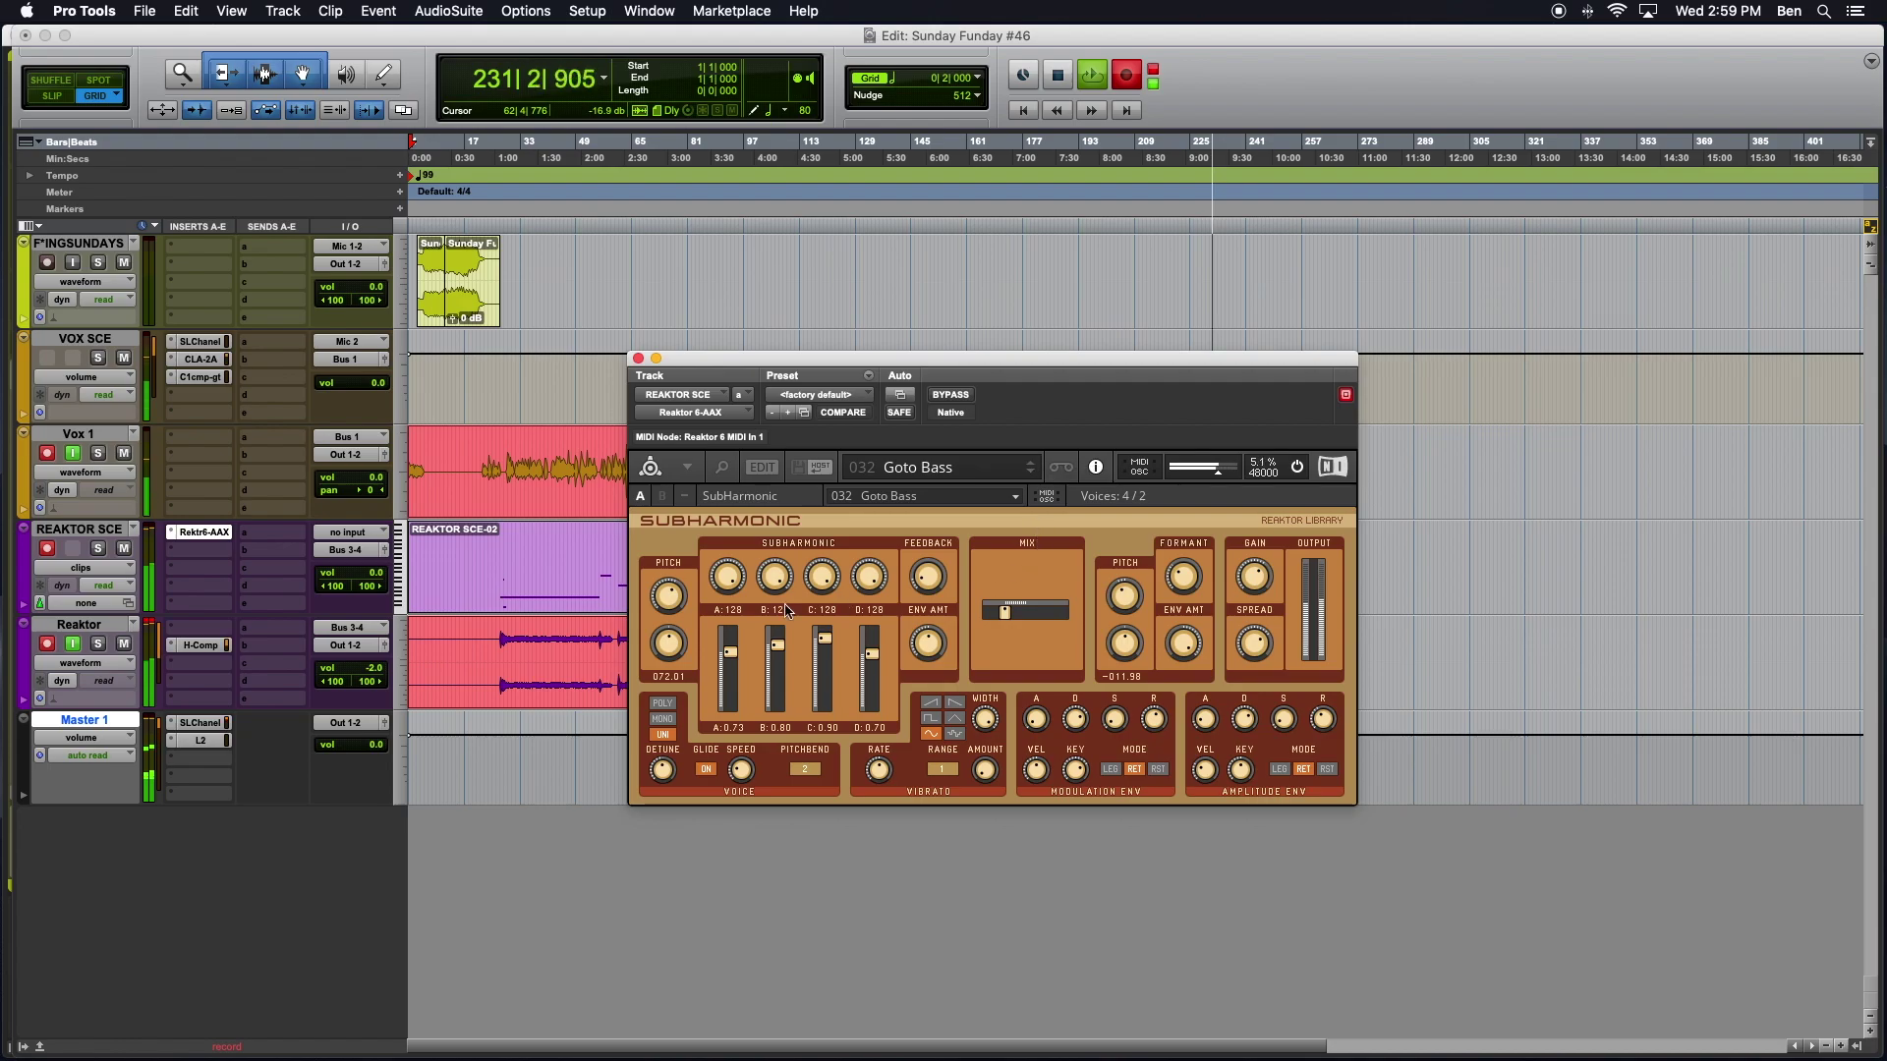
{"action": "left_click", "coordinate": [152, 627]}
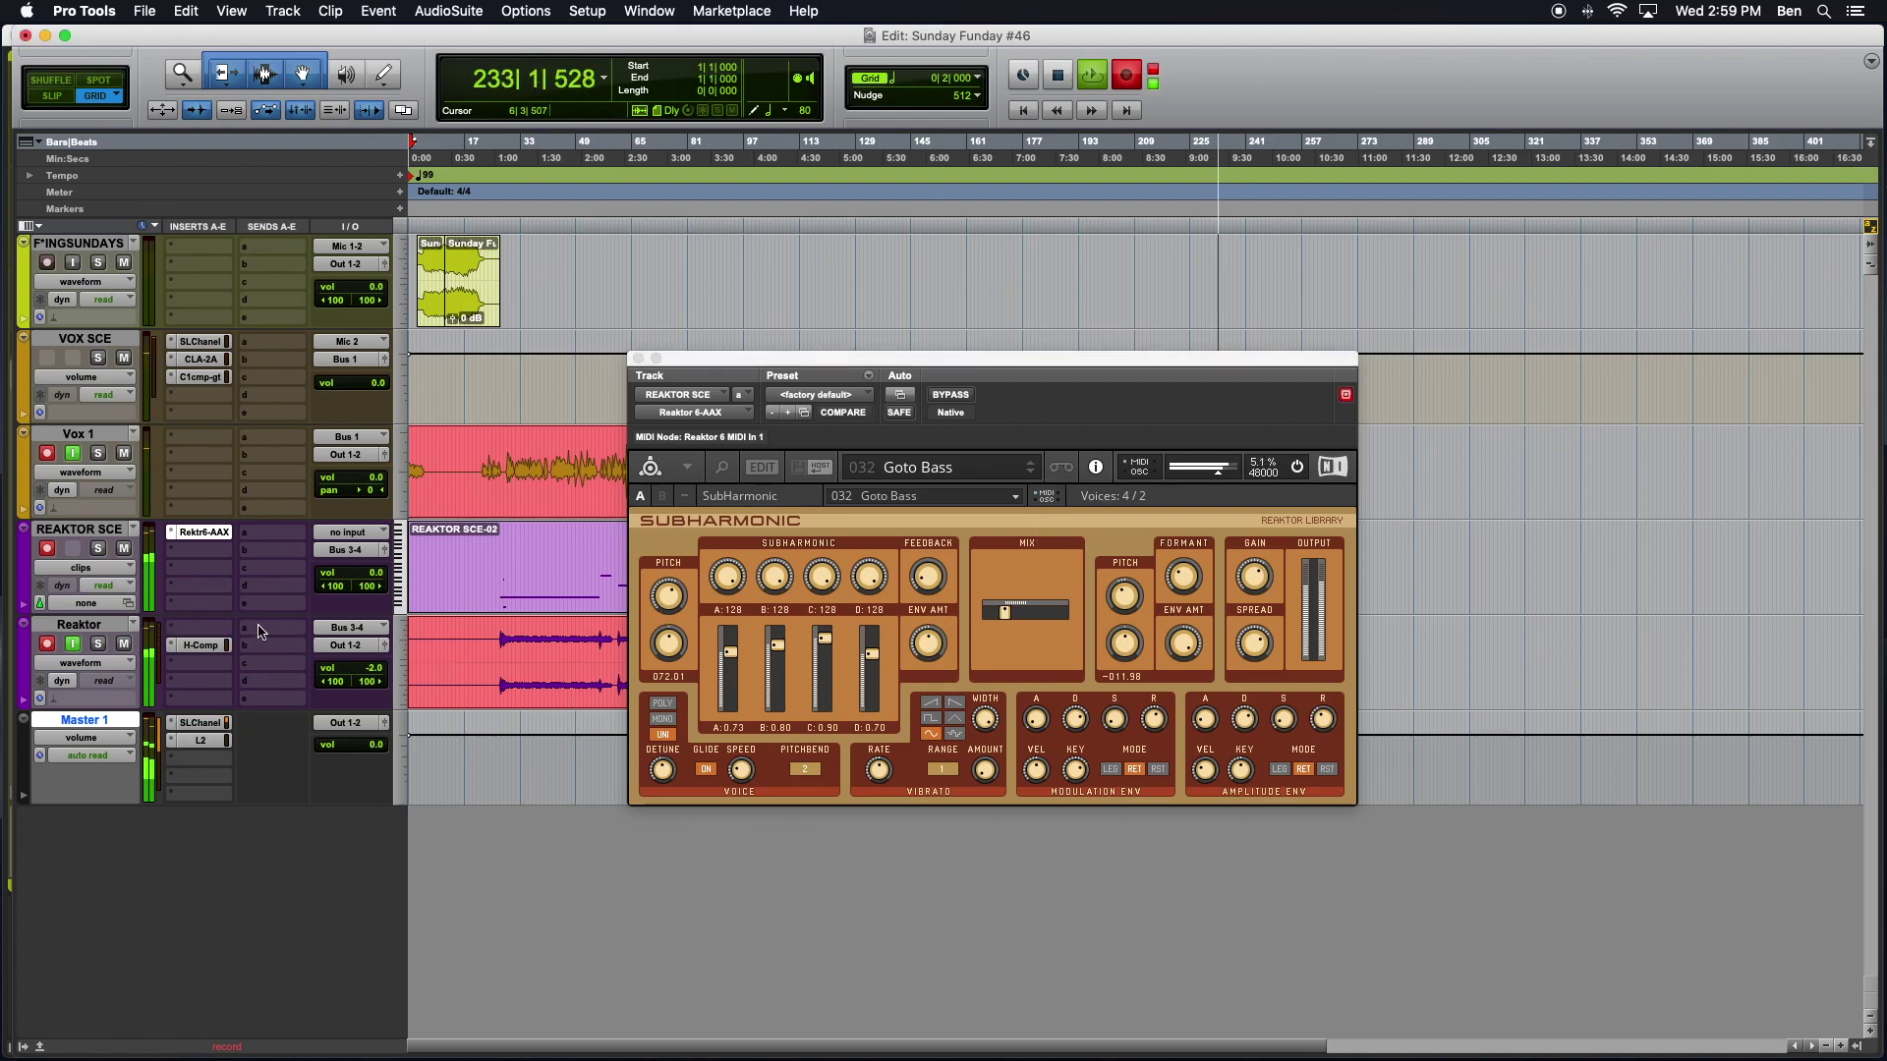
{"action": "left_click_drag", "start_coordinate": [1005, 611], "coordinate": [990, 615]}
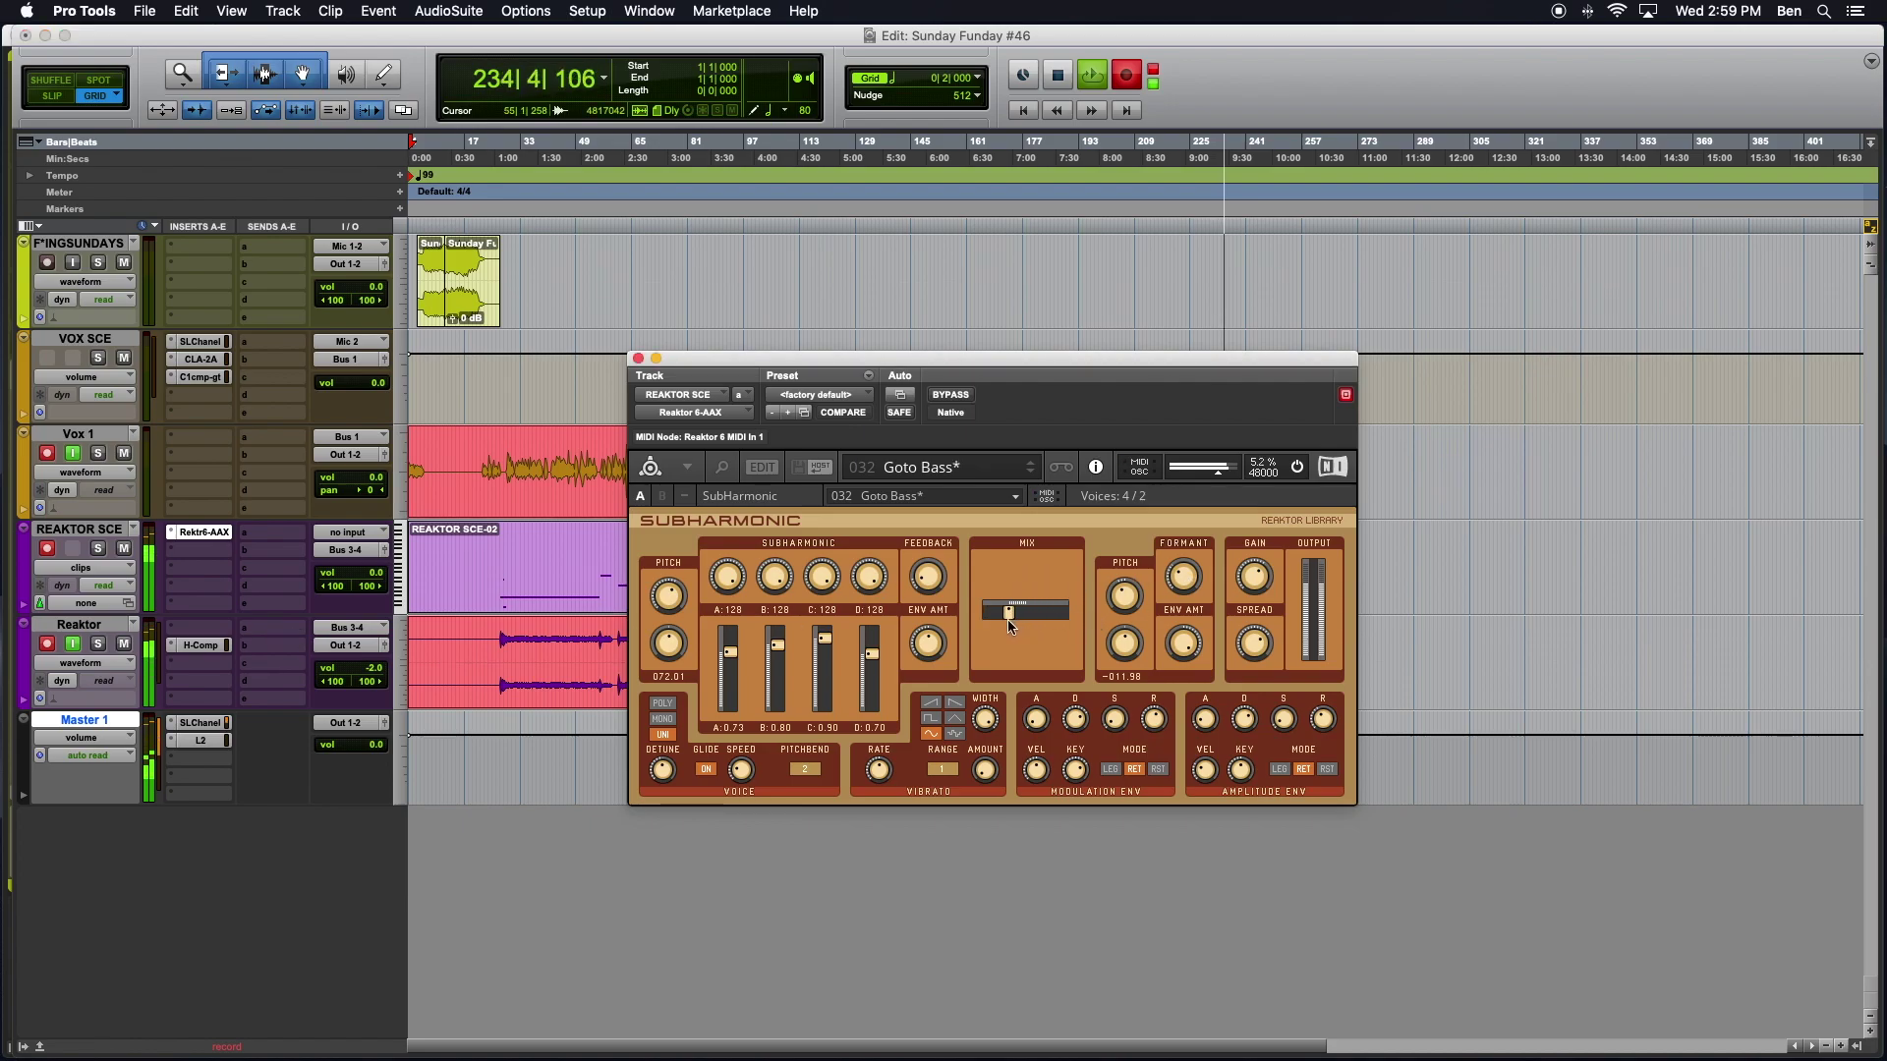
{"action": "left_click_drag", "start_coordinate": [985, 622], "coordinate": [1012, 617]}
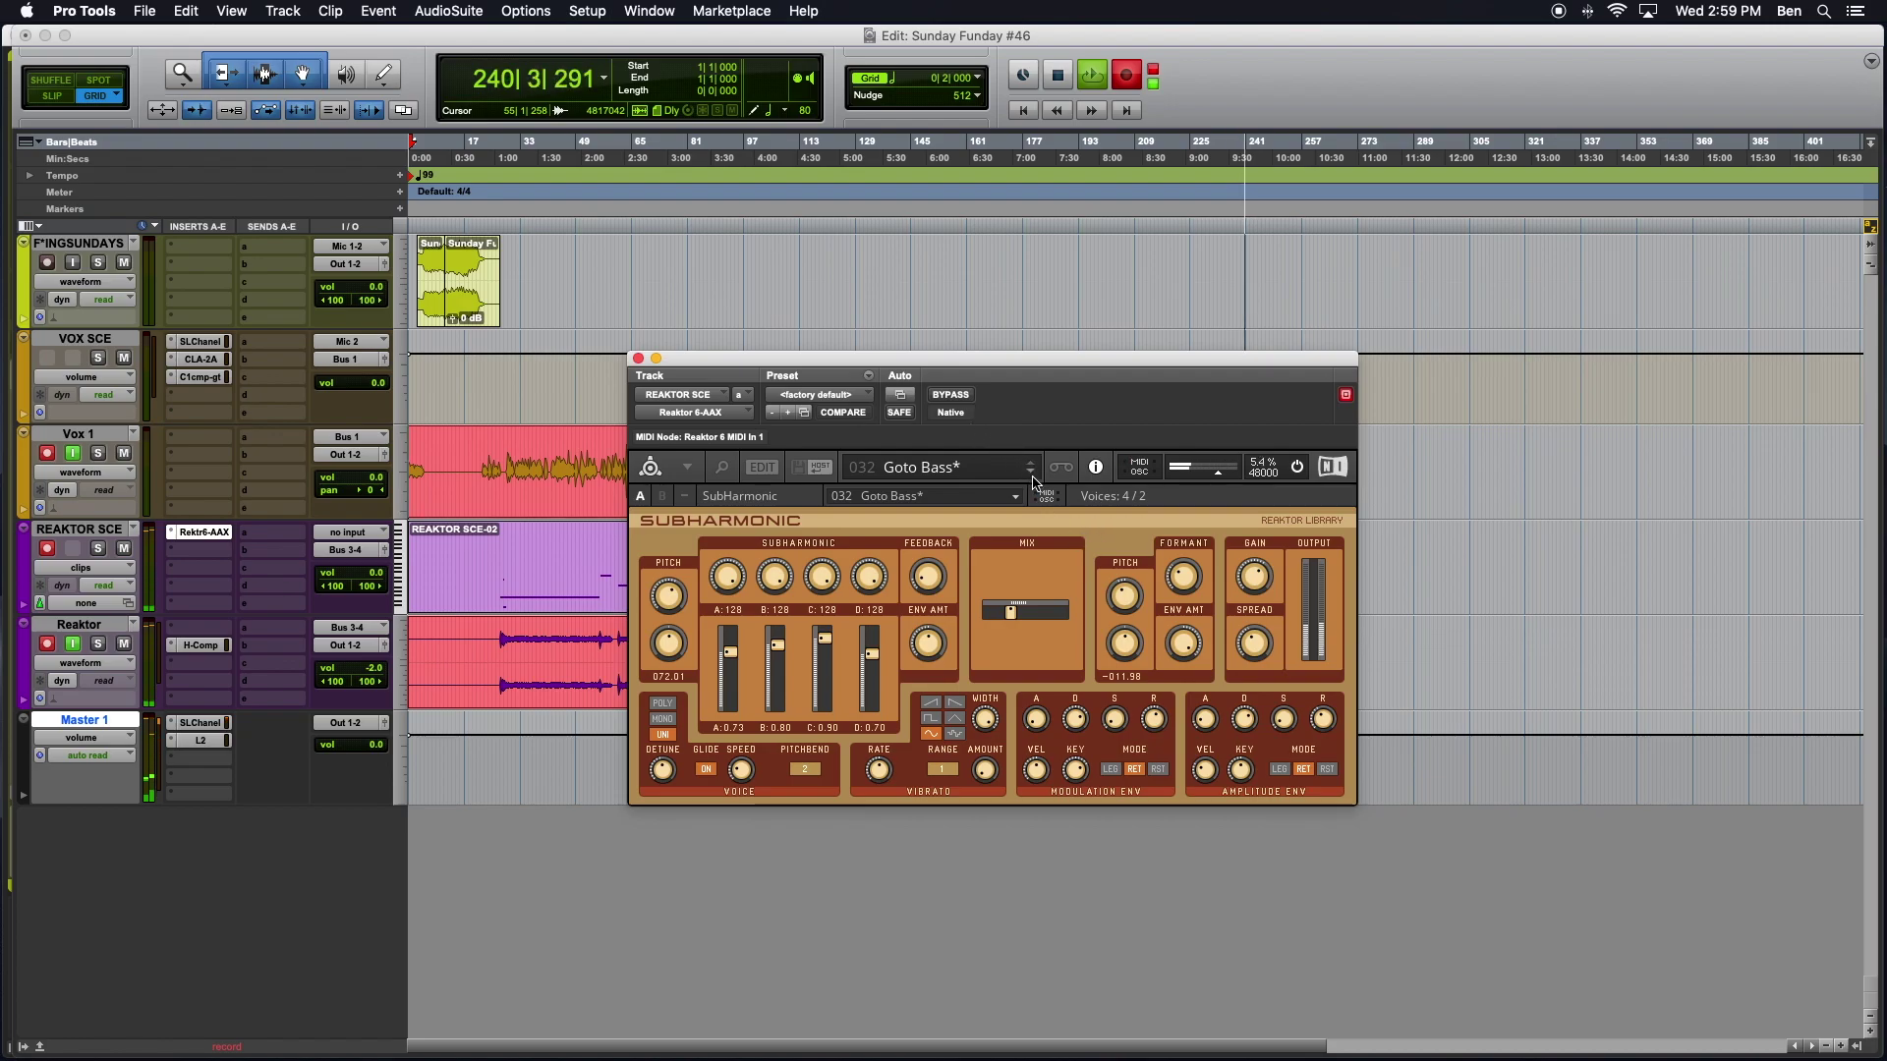
Step: Look through the SubHarmonic snapshot list and load Moon Cat
{"action": "left_click", "coordinate": [989, 469]}
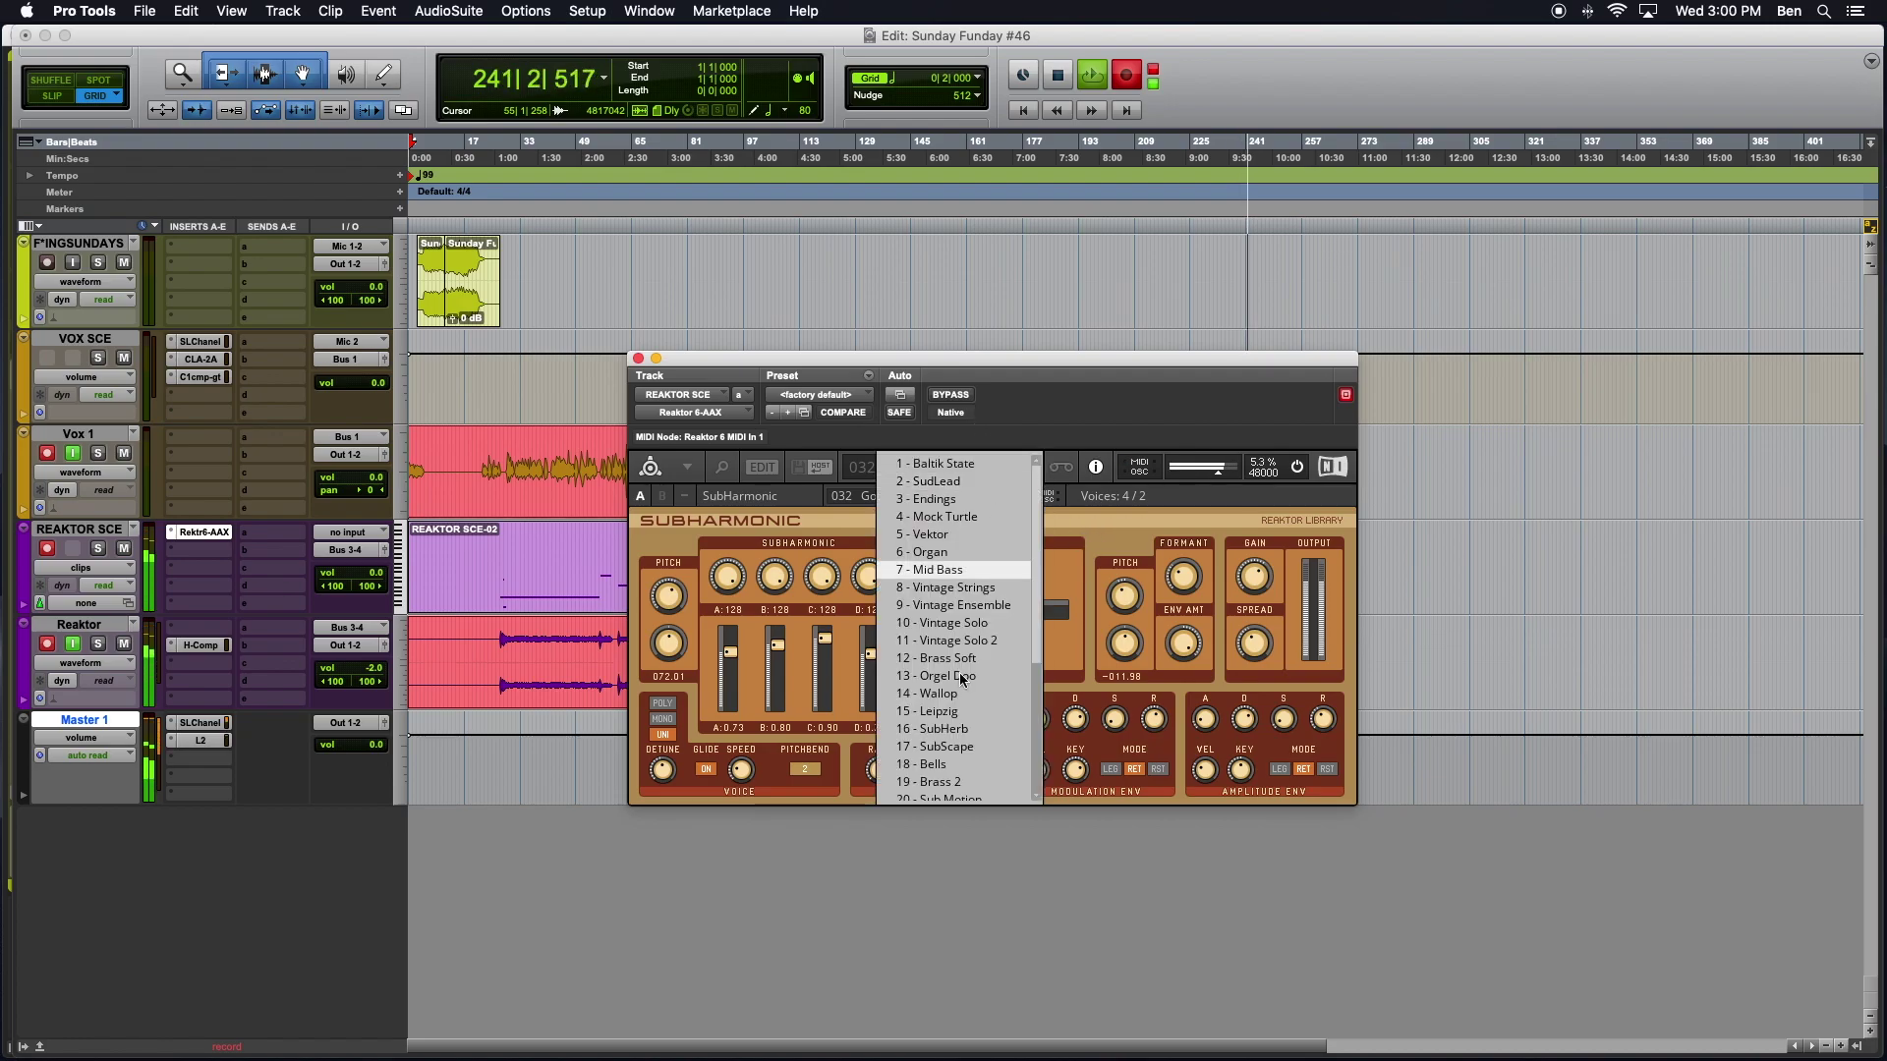
{"action": "scroll", "coordinate": [959, 672], "scroll_direction": "down", "scroll_amount": 4}
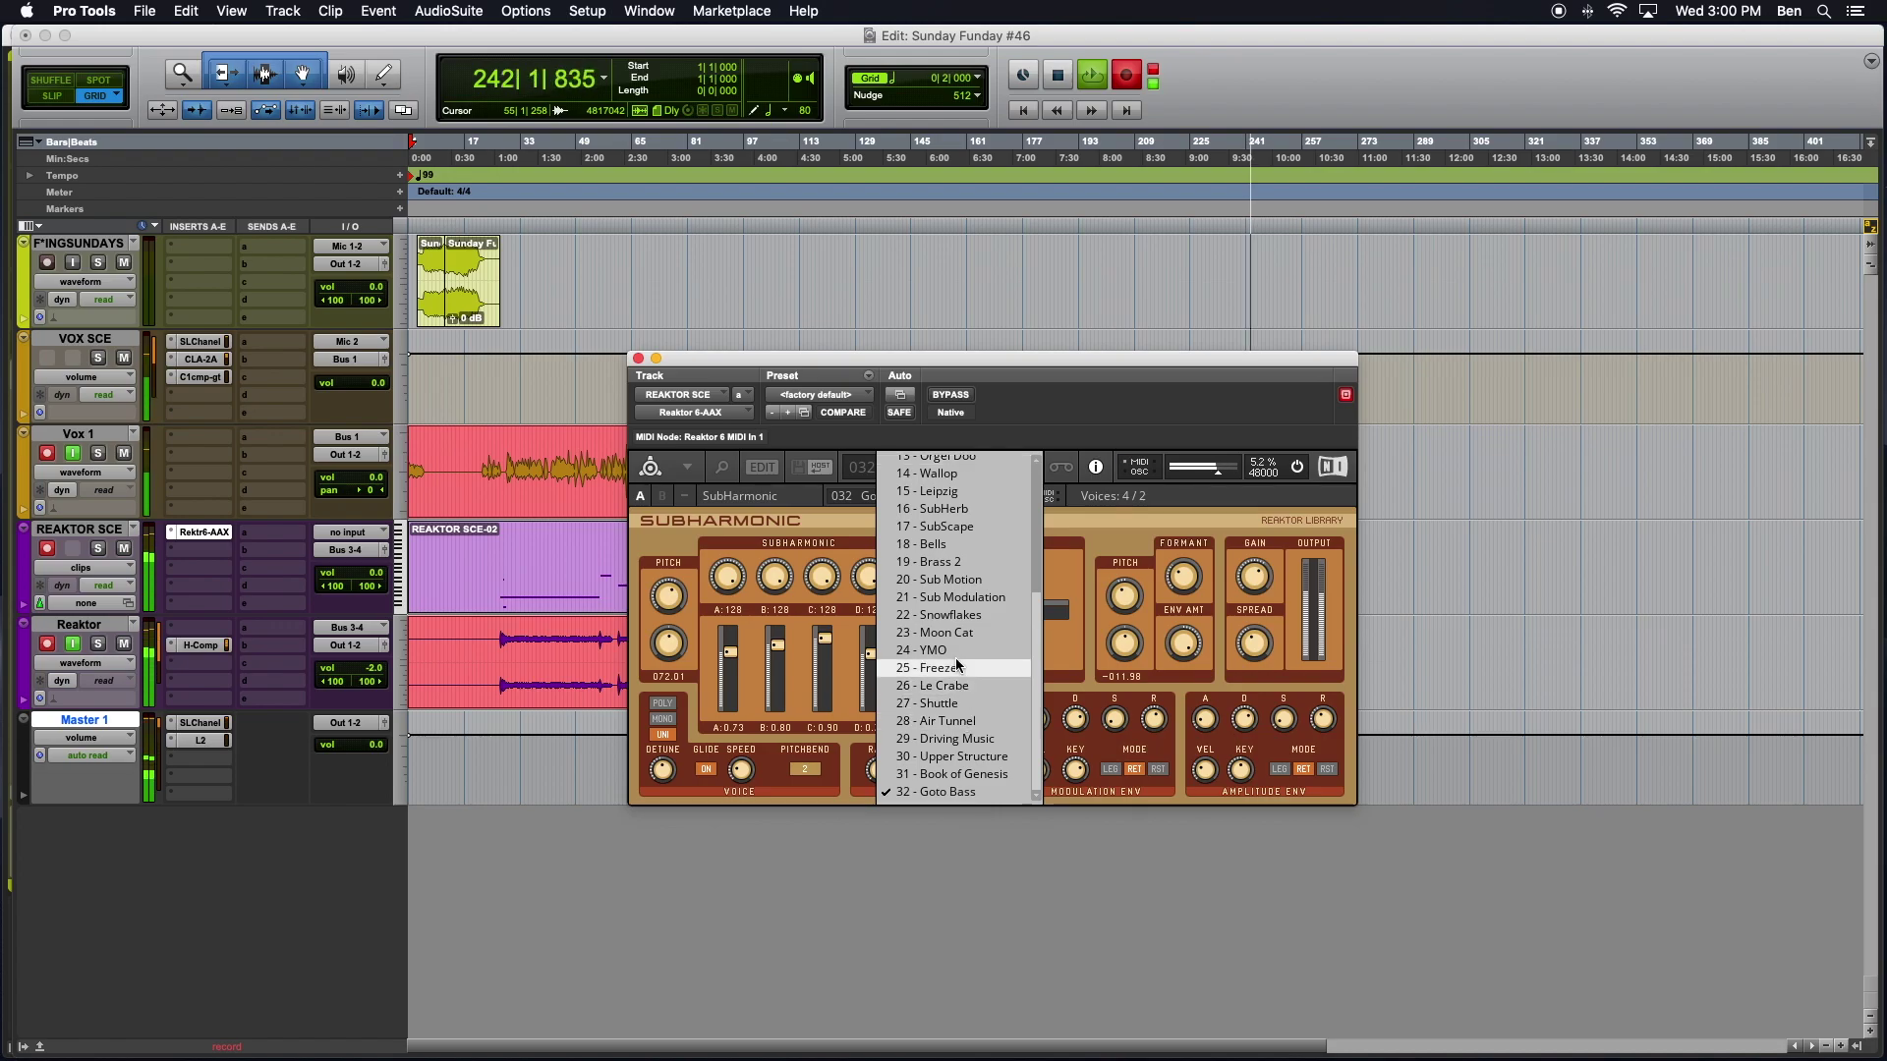
{"action": "scroll", "coordinate": [959, 668], "scroll_direction": "up", "scroll_amount": 4}
{"action": "scroll", "coordinate": [959, 666], "scroll_direction": "down", "scroll_amount": 2}
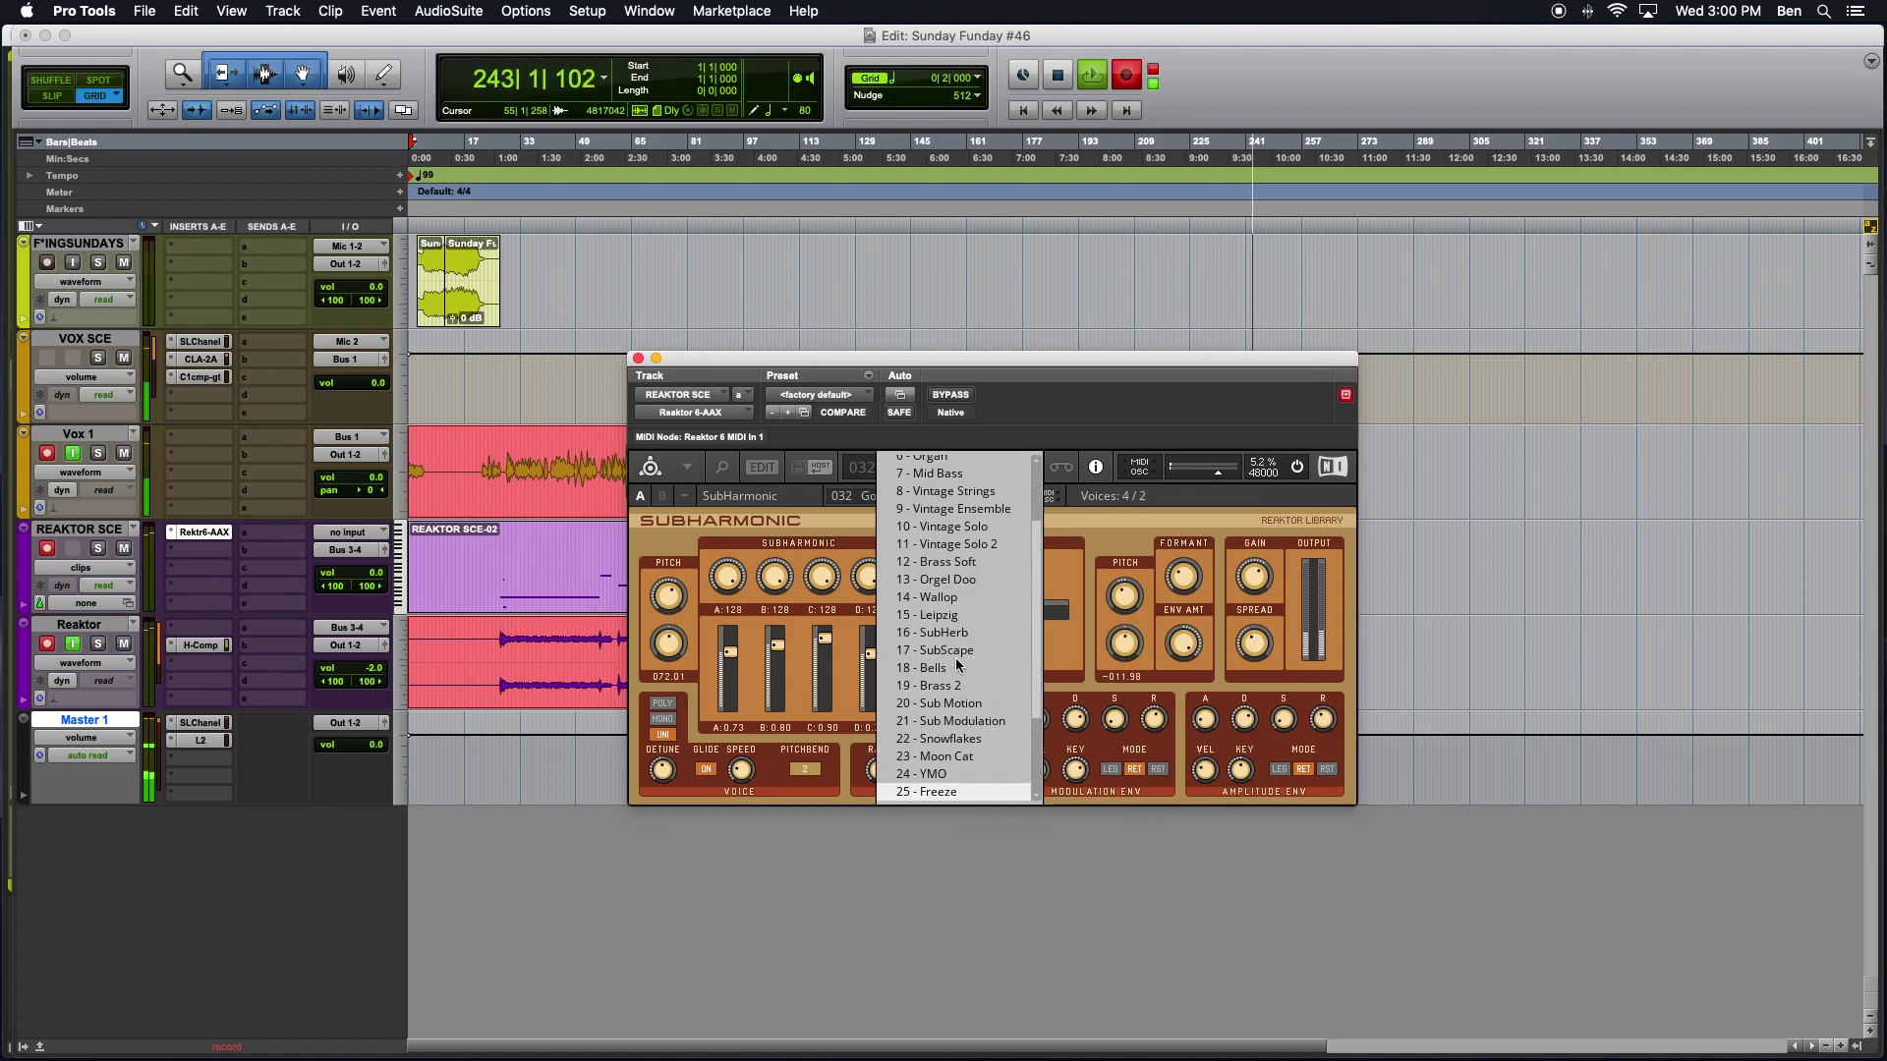
{"action": "left_click", "coordinate": [941, 764]}
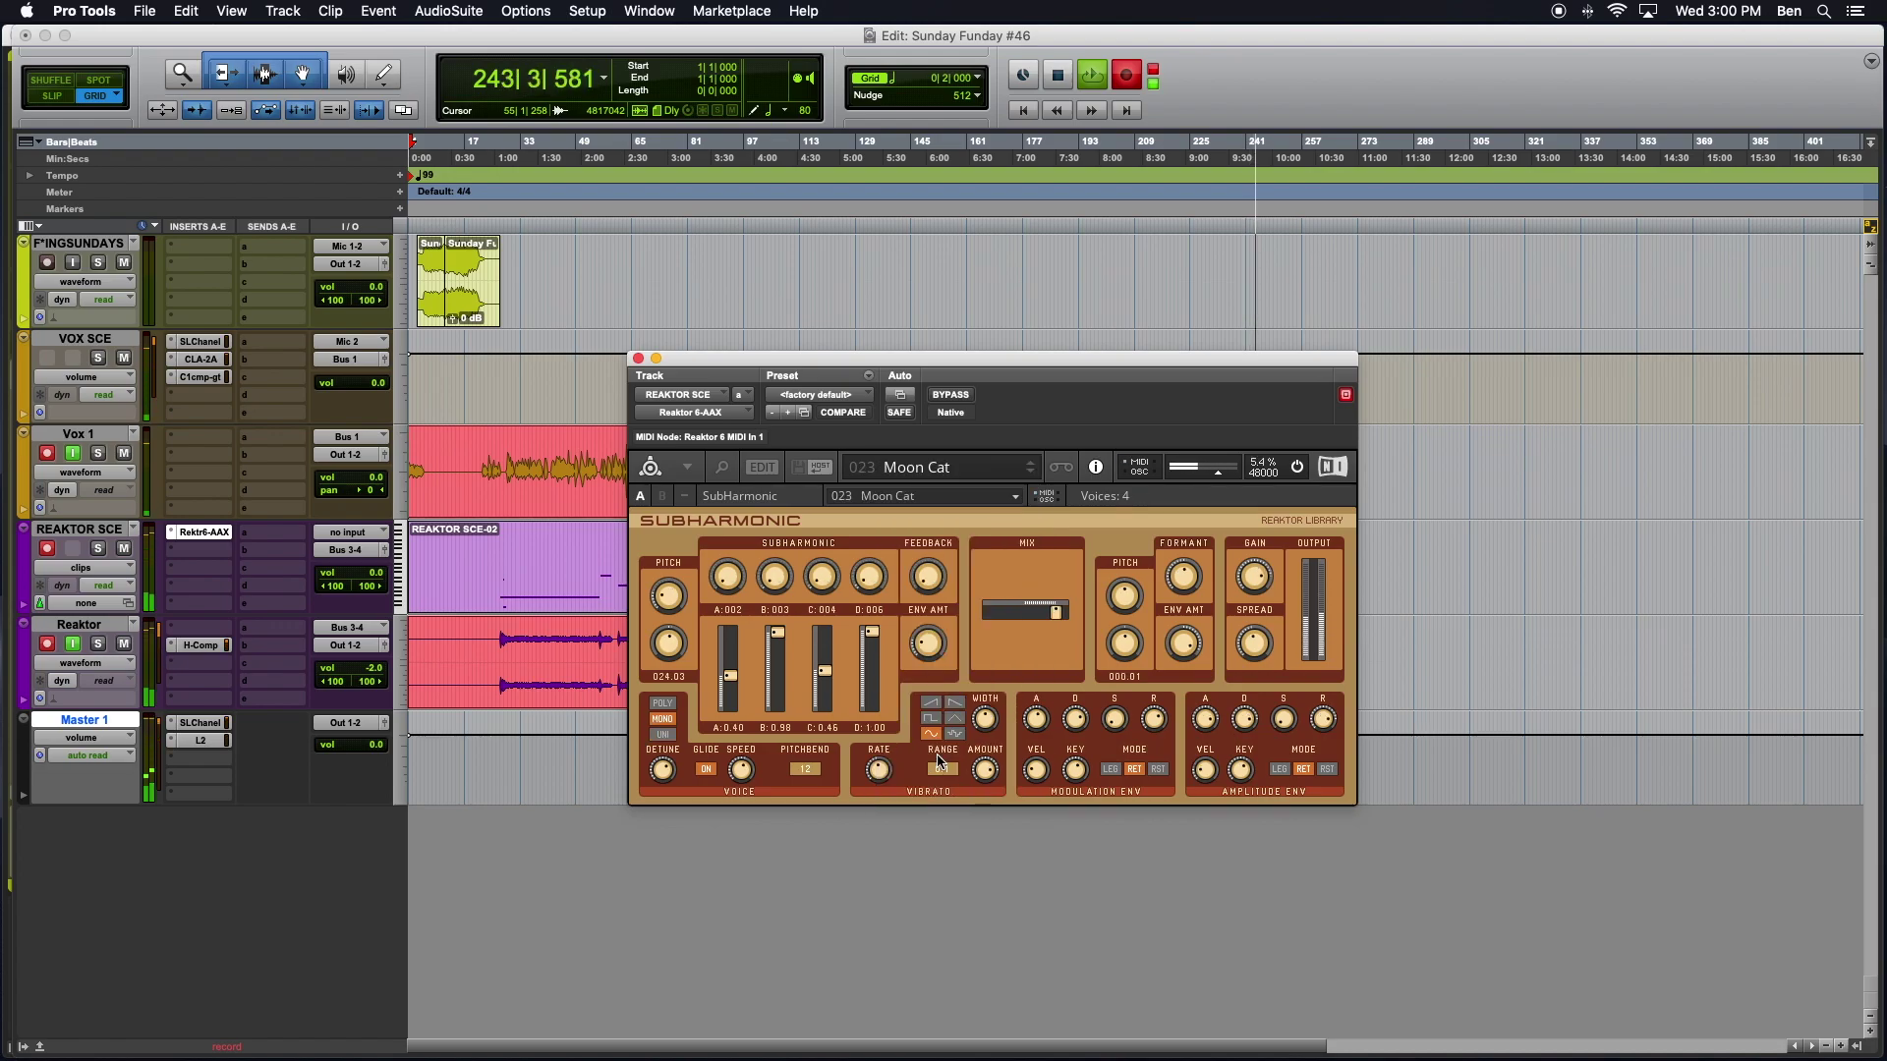
Step: Step back through Snowflakes and Sub Modulation to the Sub Motion snapshot, and lower its amplitude envelope release
{"action": "left_click", "coordinate": [1032, 464]}
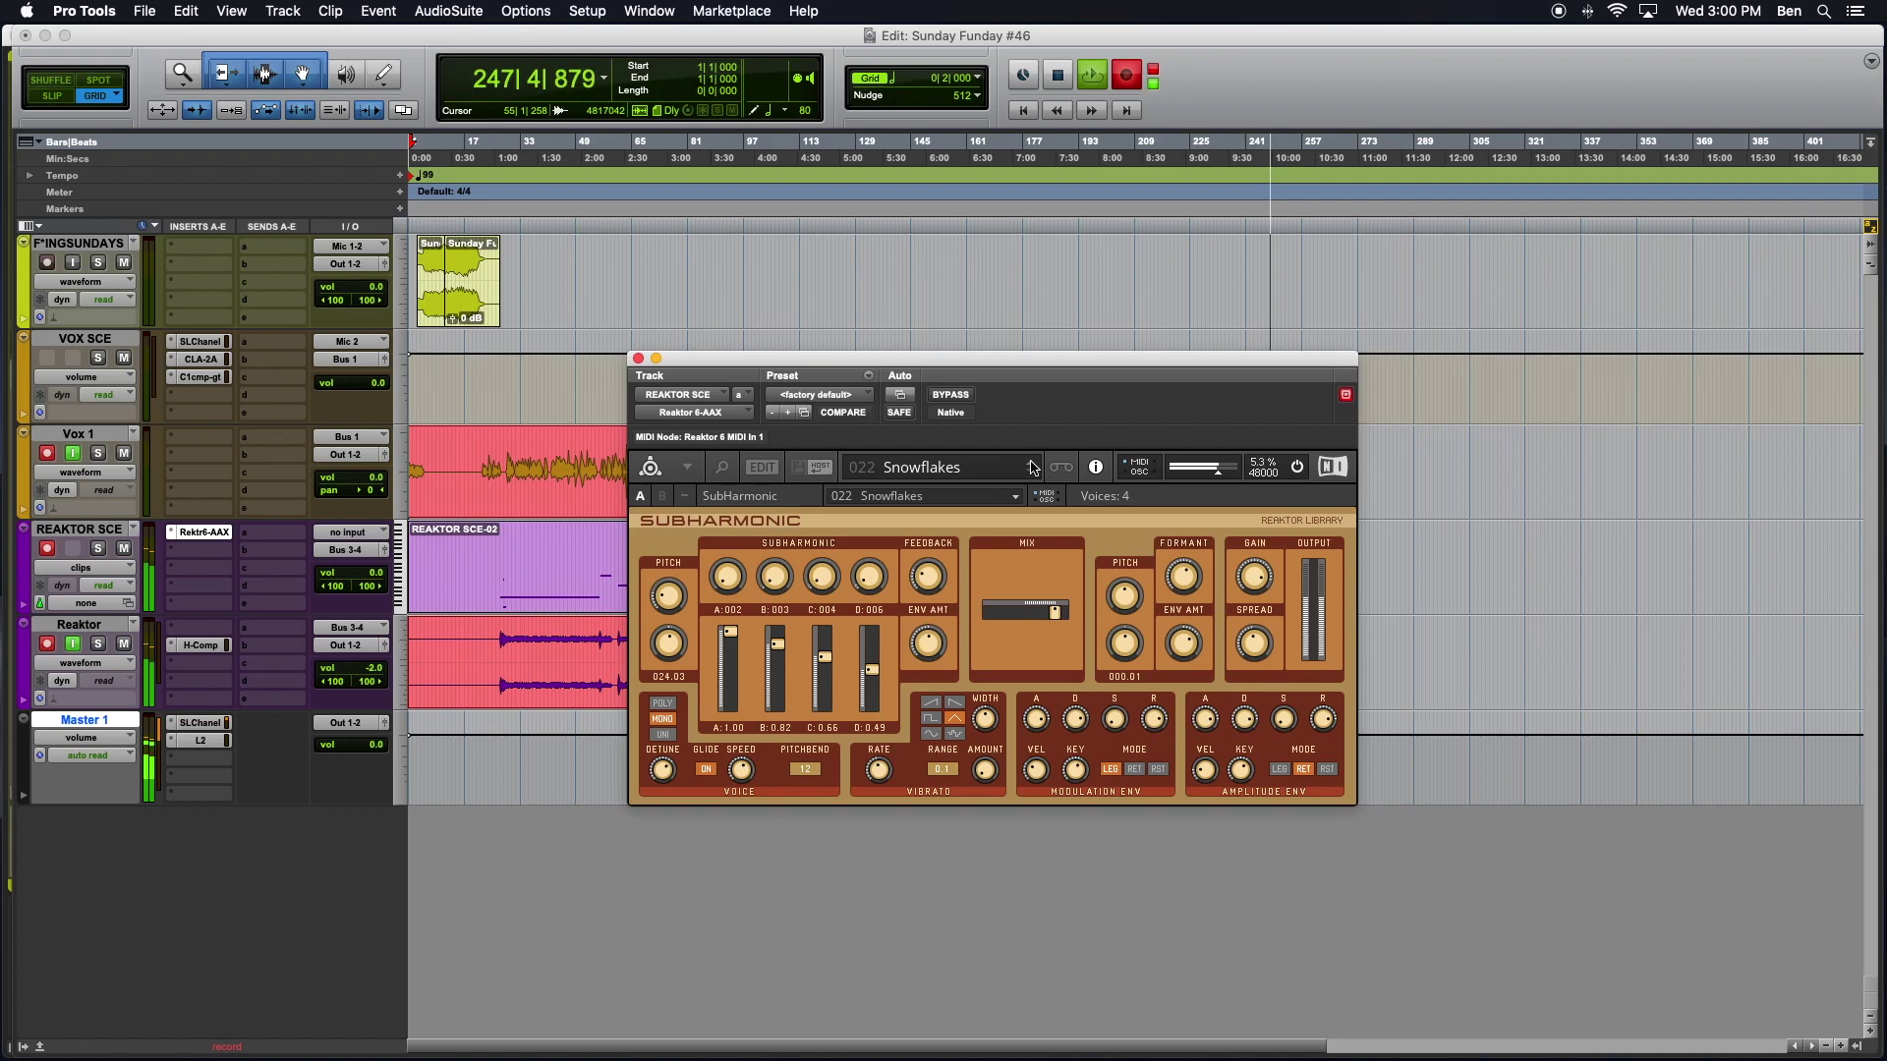
{"action": "left_click", "coordinate": [1032, 463]}
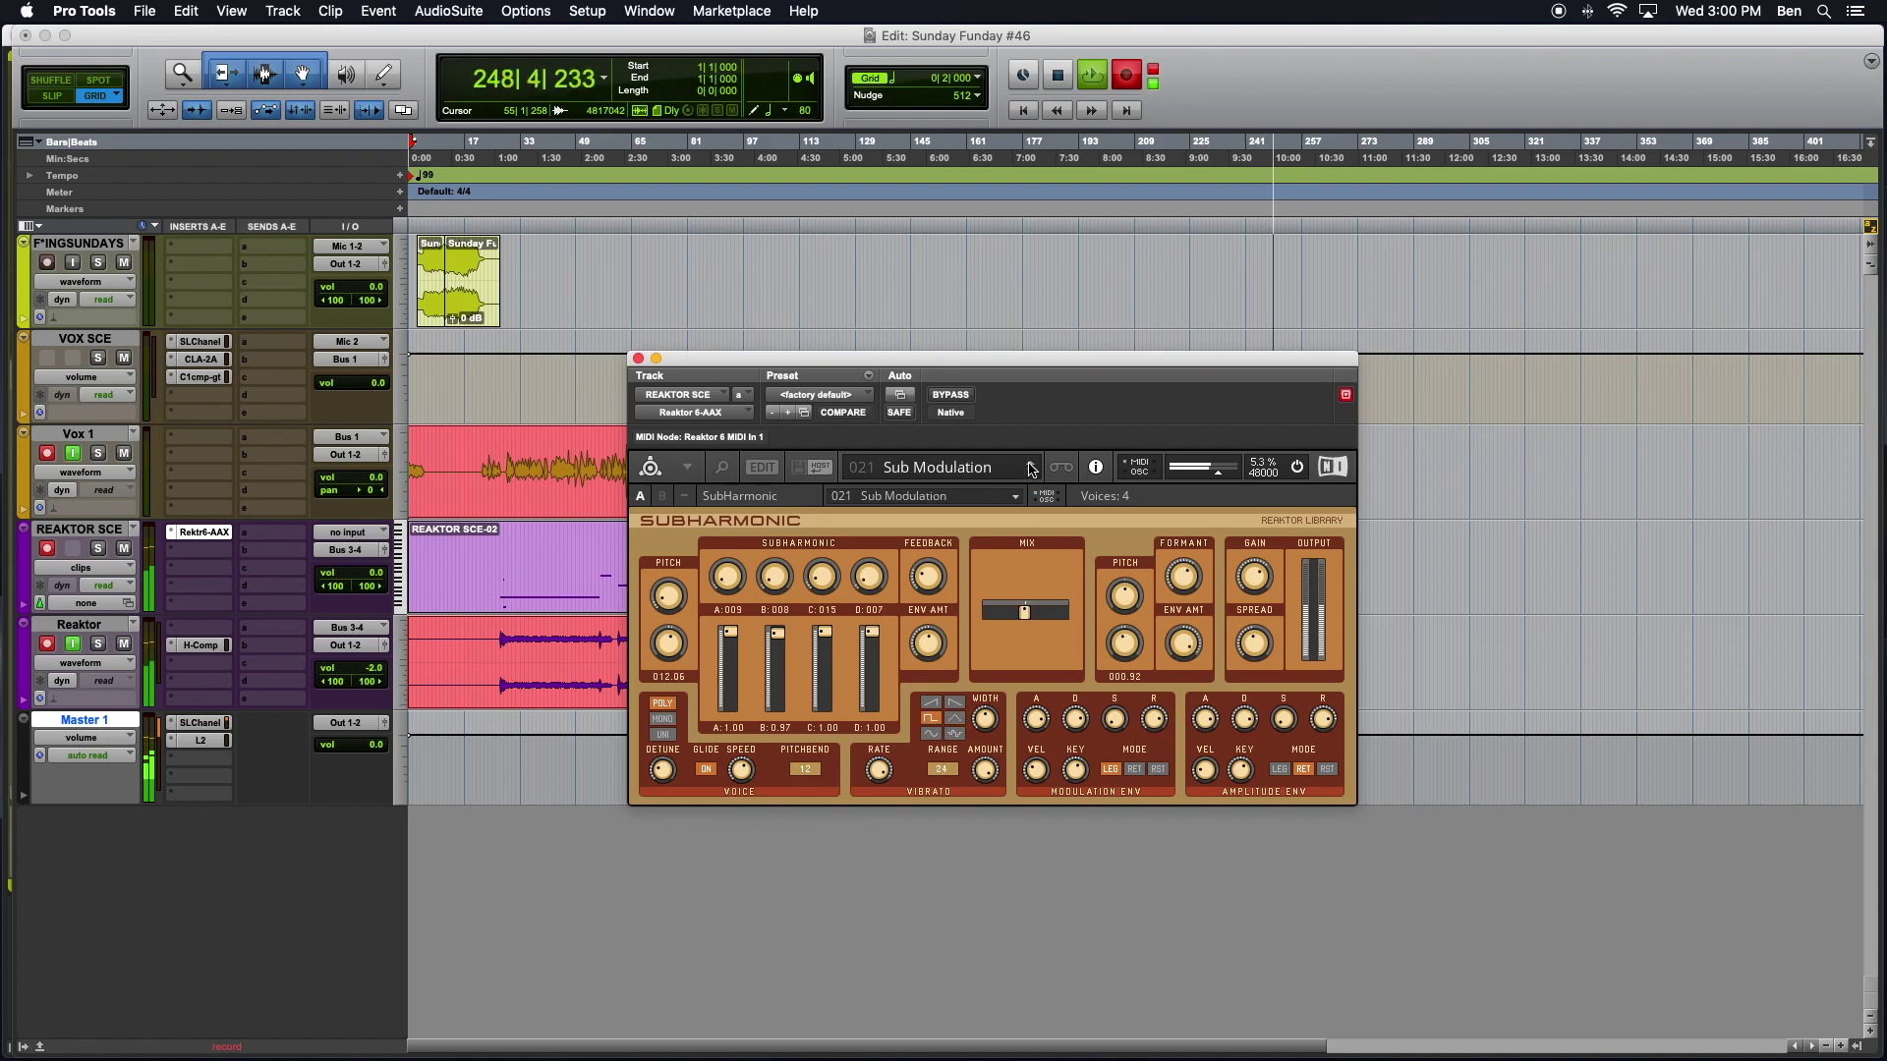
{"action": "left_click", "coordinate": [1032, 469]}
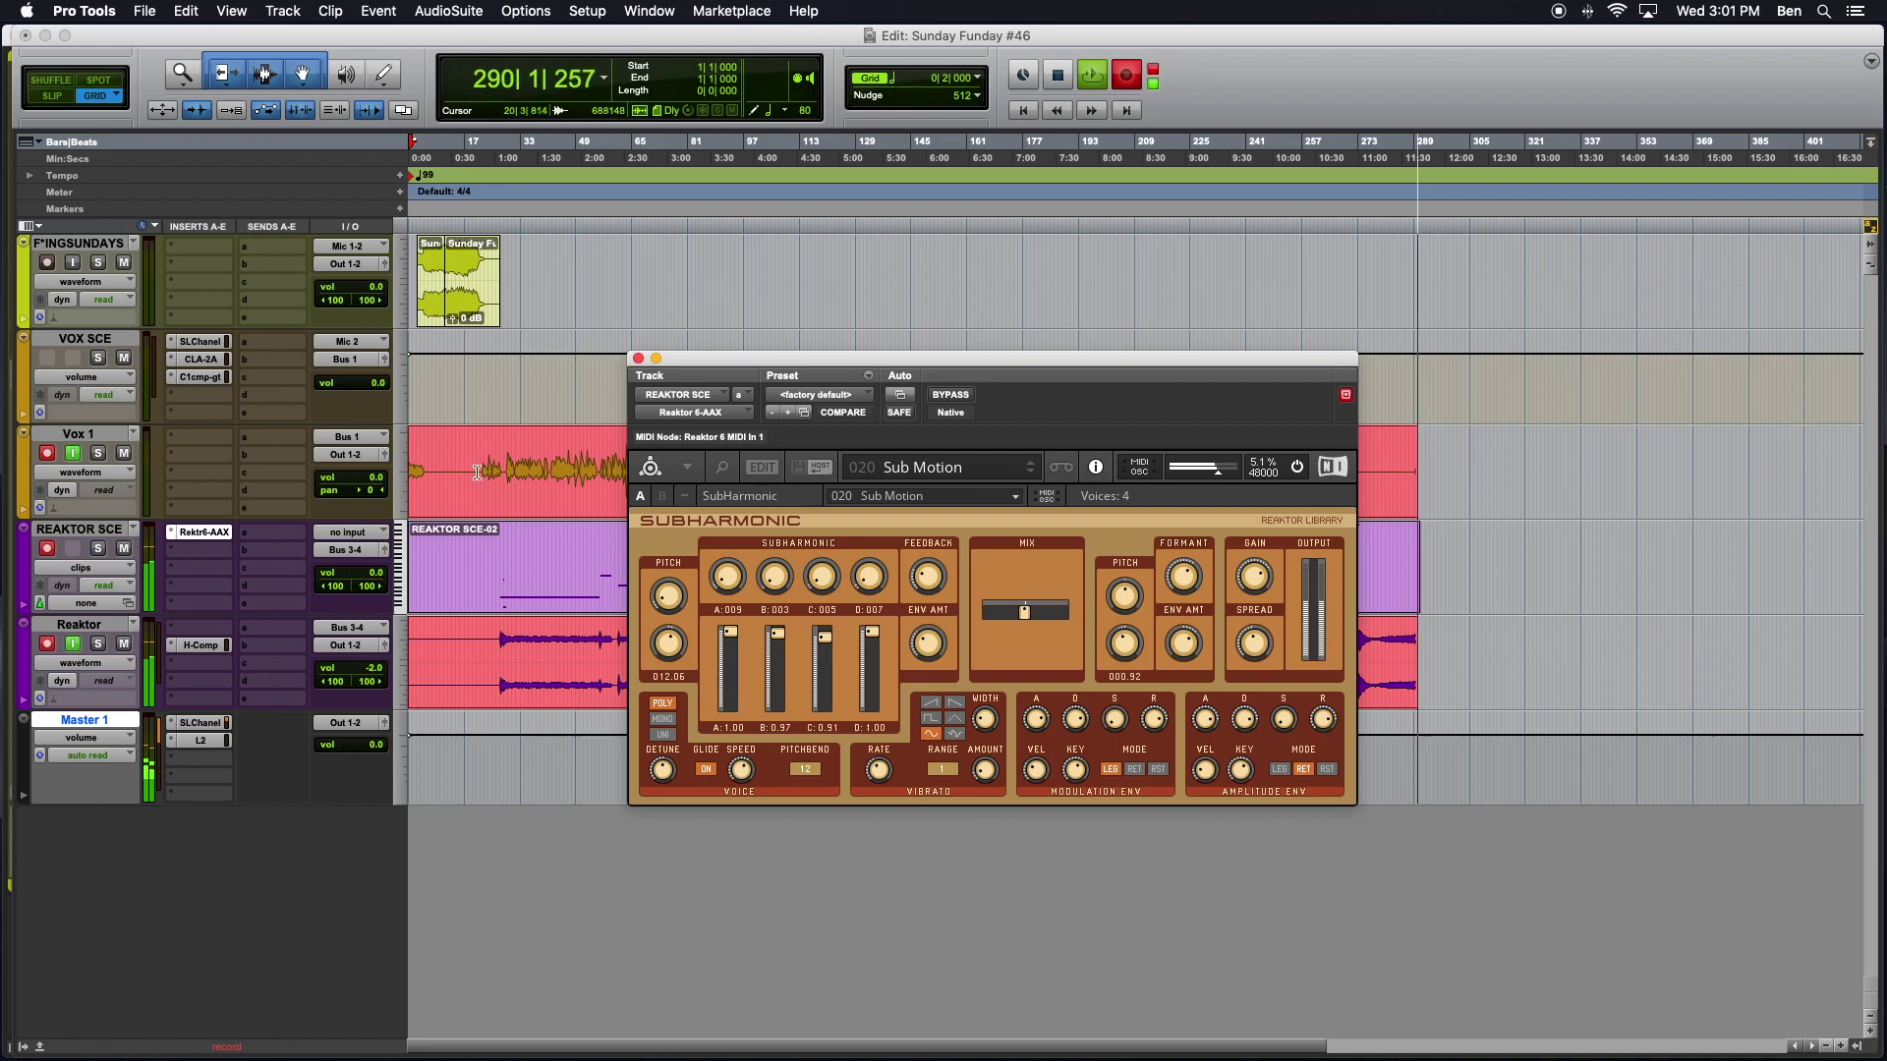
{"action": "left_click", "coordinate": [131, 454]}
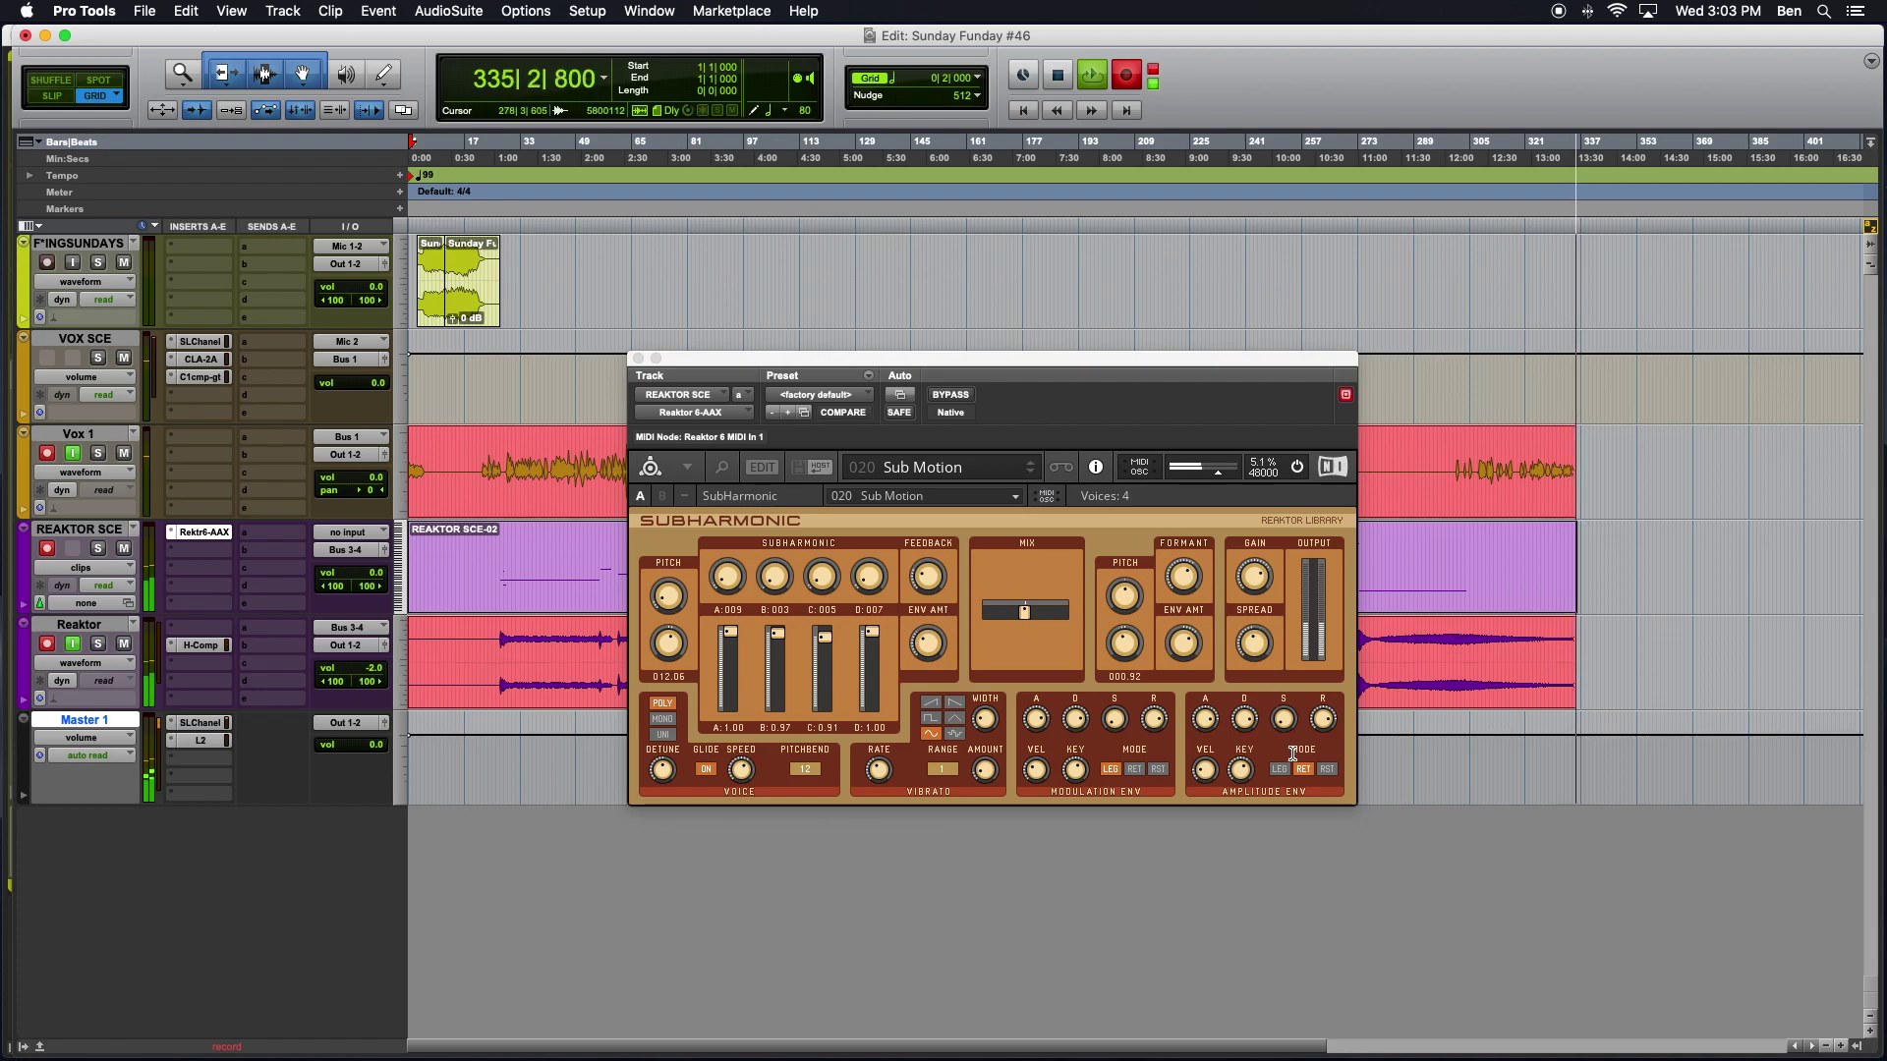
{"action": "left_click_drag", "start_coordinate": [1322, 718], "coordinate": [1329, 995]}
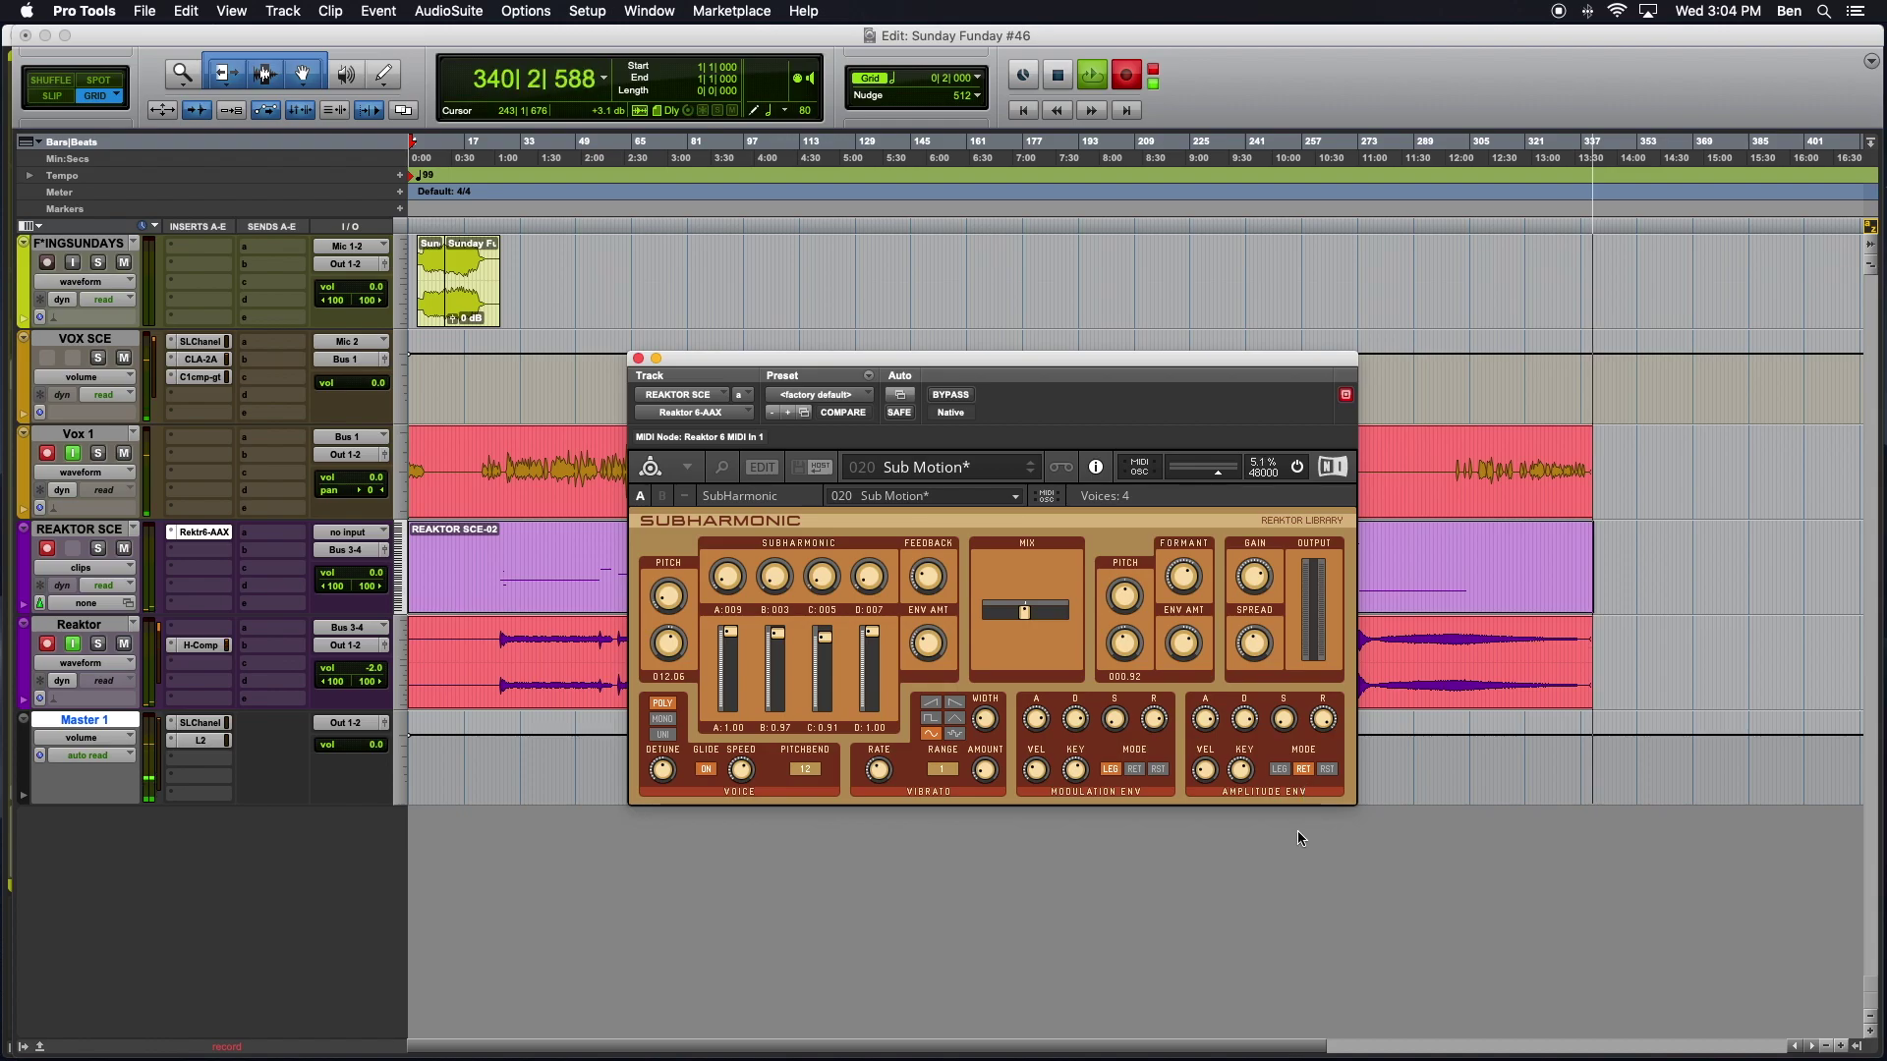
Step: Audition the snapshots backward through Brass 2 and Bells to load SubScape
{"action": "left_click", "coordinate": [1028, 474]}
{"action": "left_click", "coordinate": [1032, 462]}
{"action": "left_click", "coordinate": [1032, 462]}
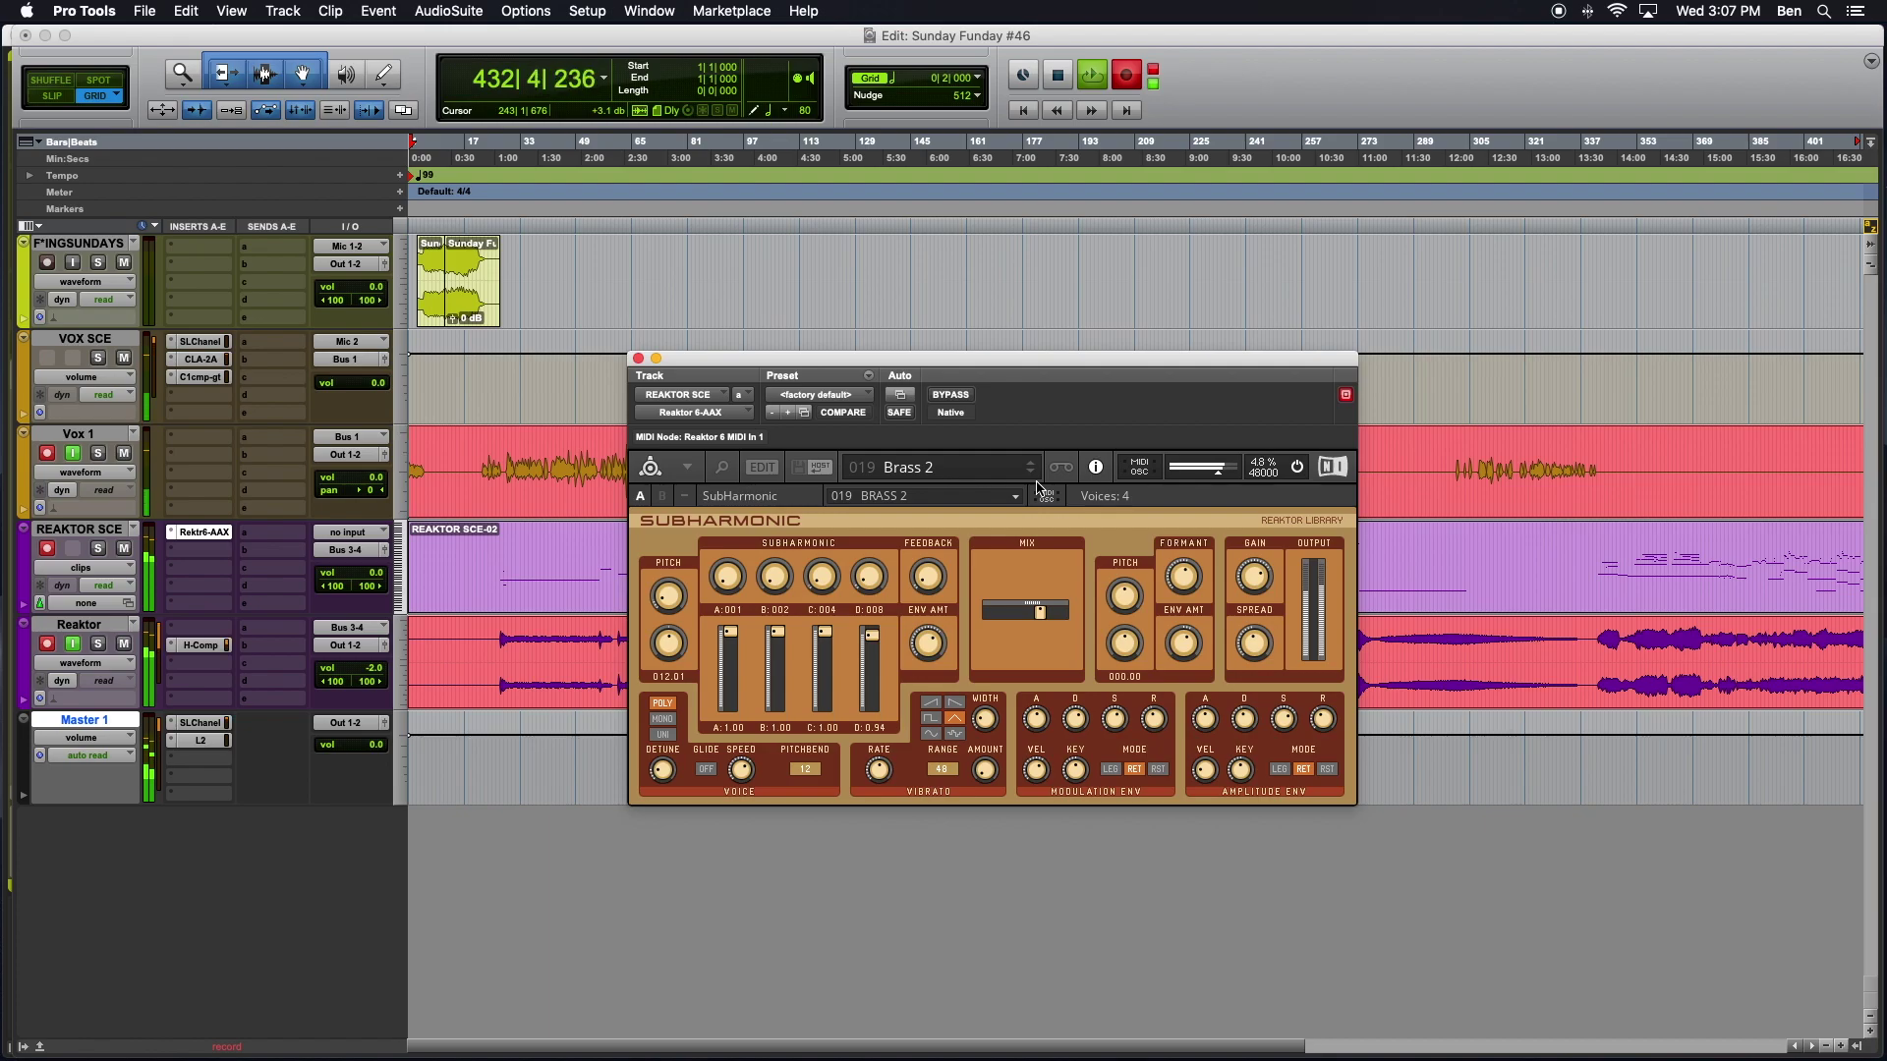
{"action": "left_click", "coordinate": [1031, 463]}
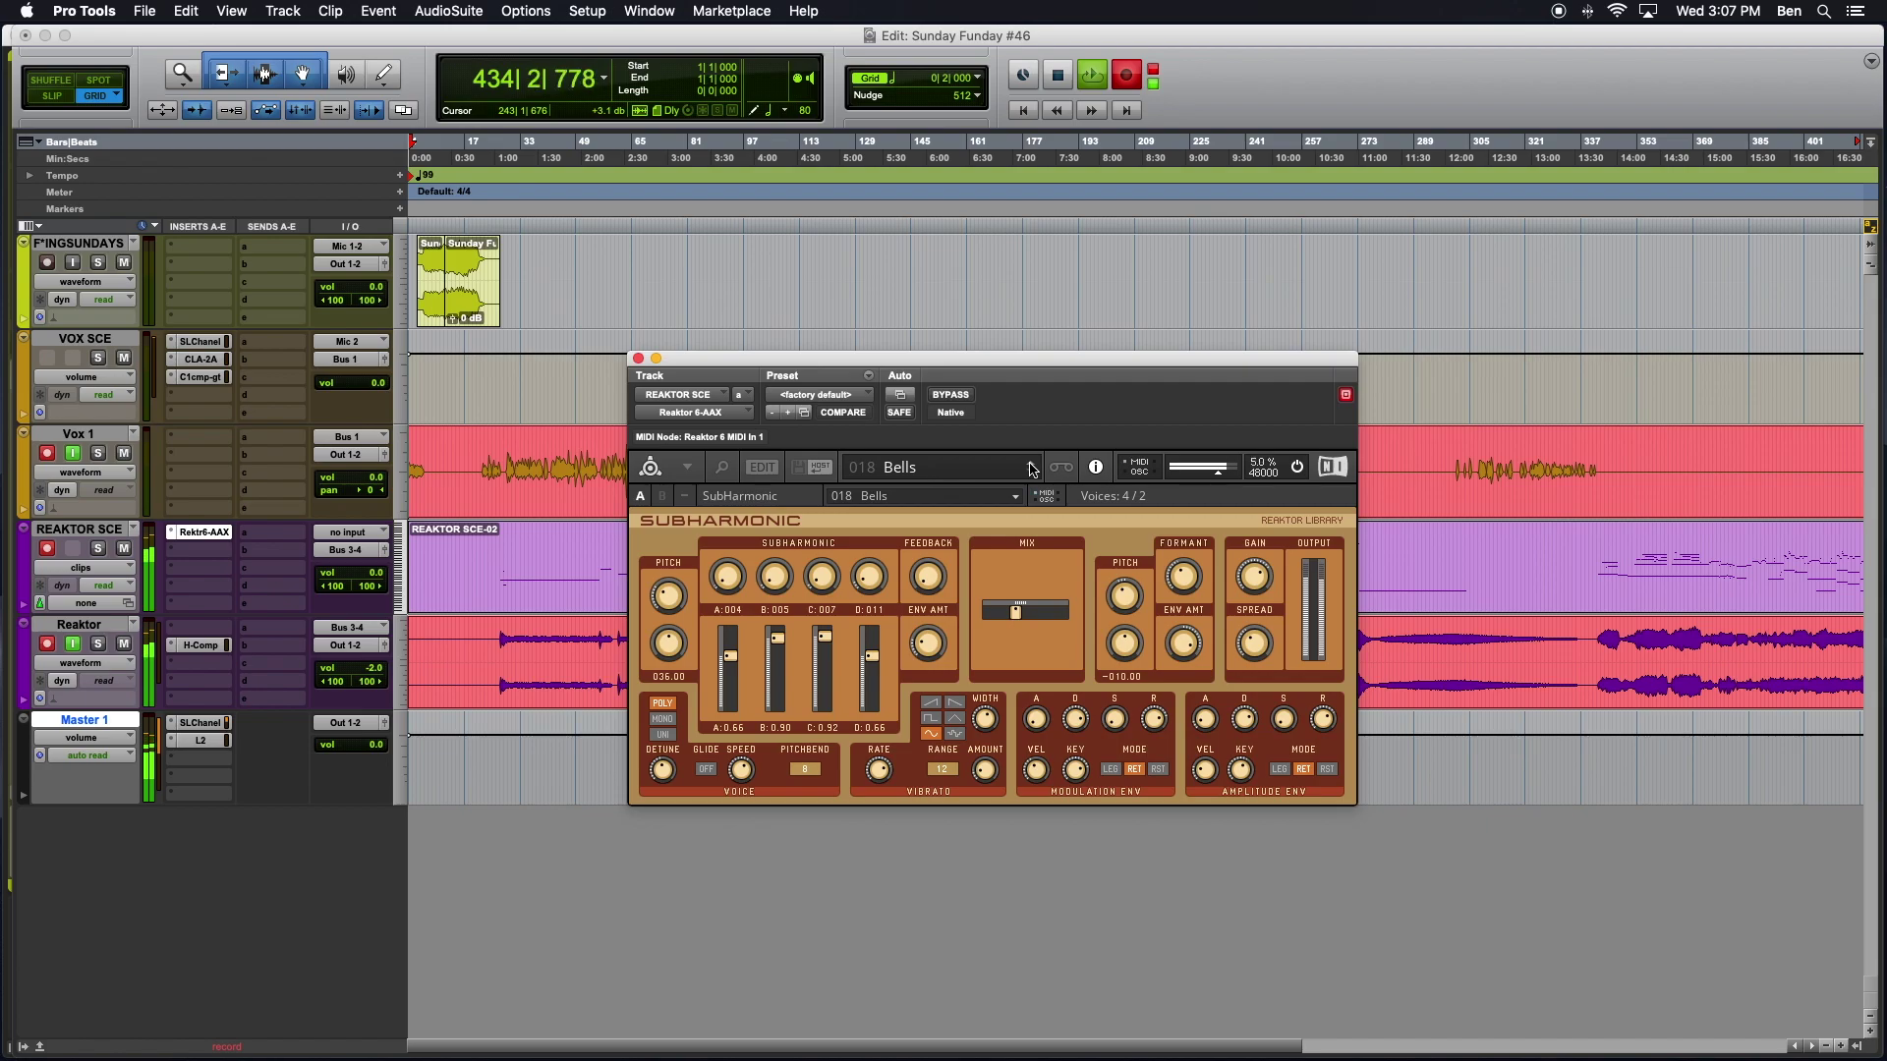
{"action": "left_click", "coordinate": [1031, 464]}
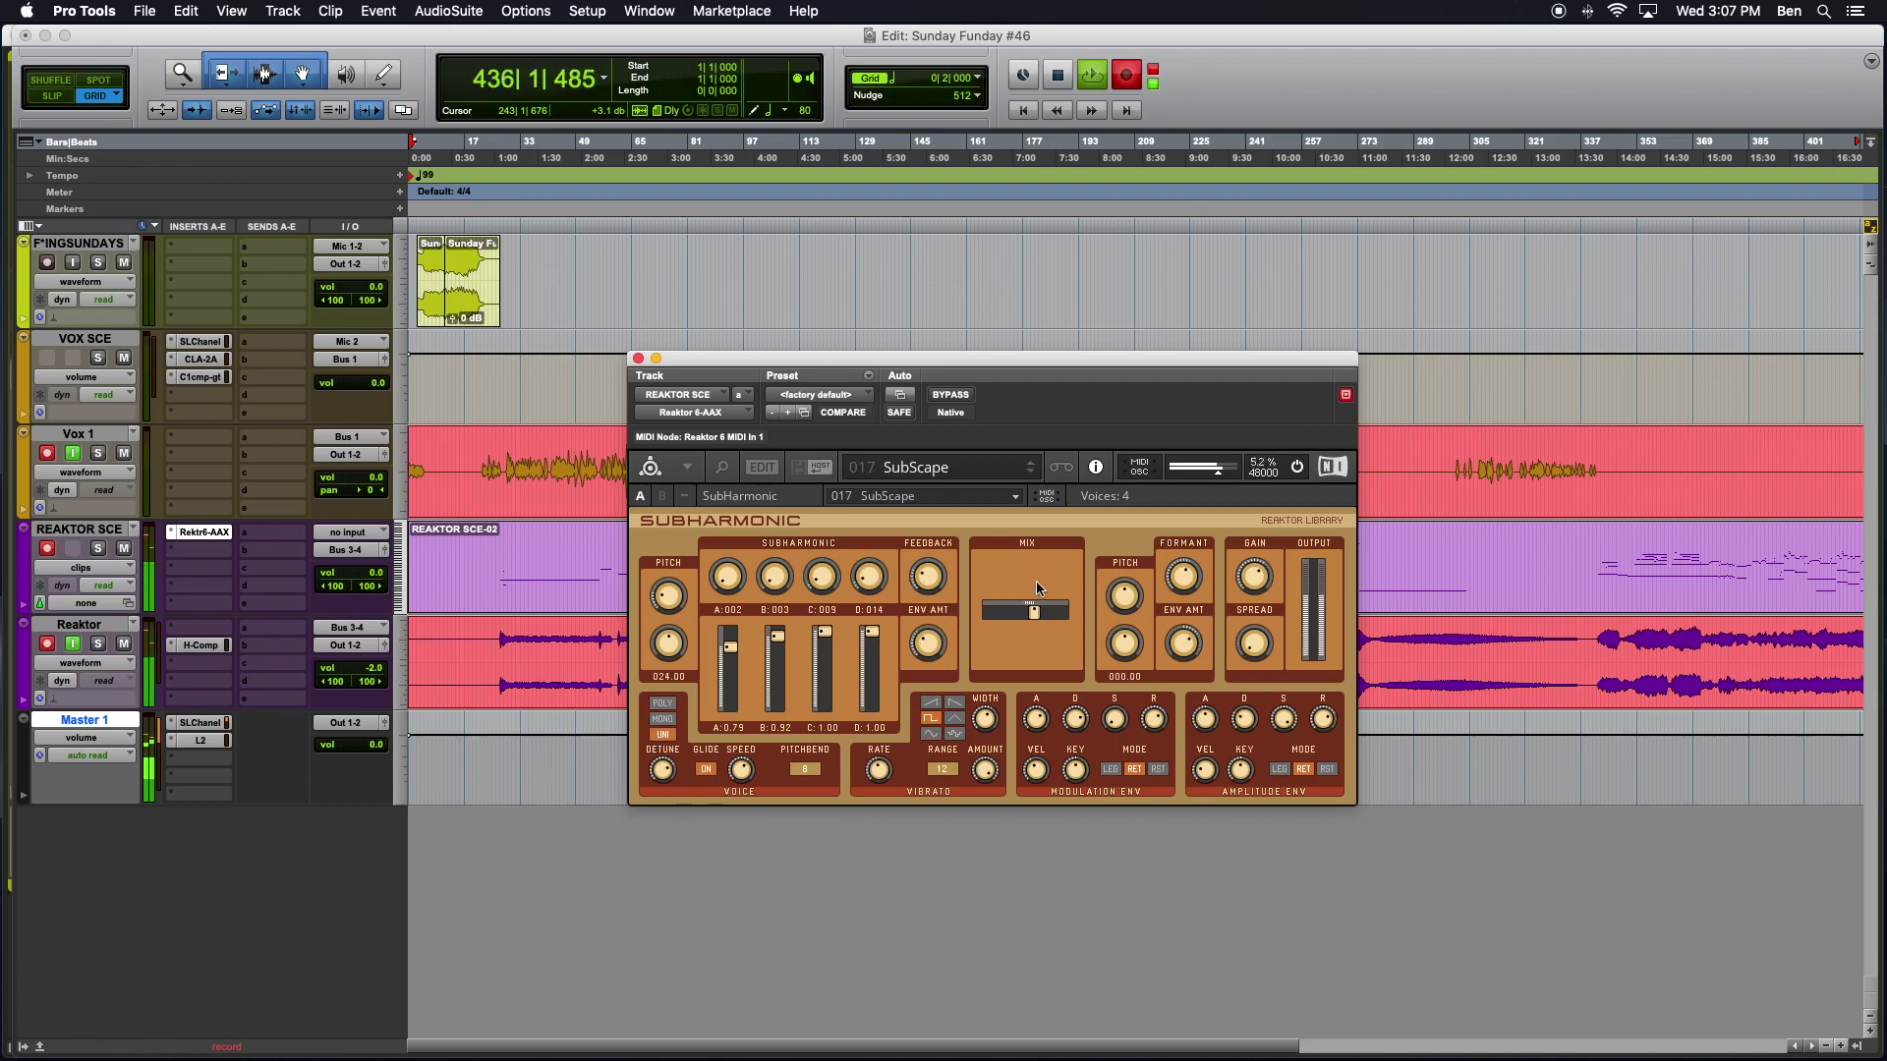
Step: Sweep the SubScape mix slider between the subharmonic and formant extremes, and leave it near the formant end
{"action": "left_click_drag", "start_coordinate": [994, 623], "coordinate": [969, 630]}
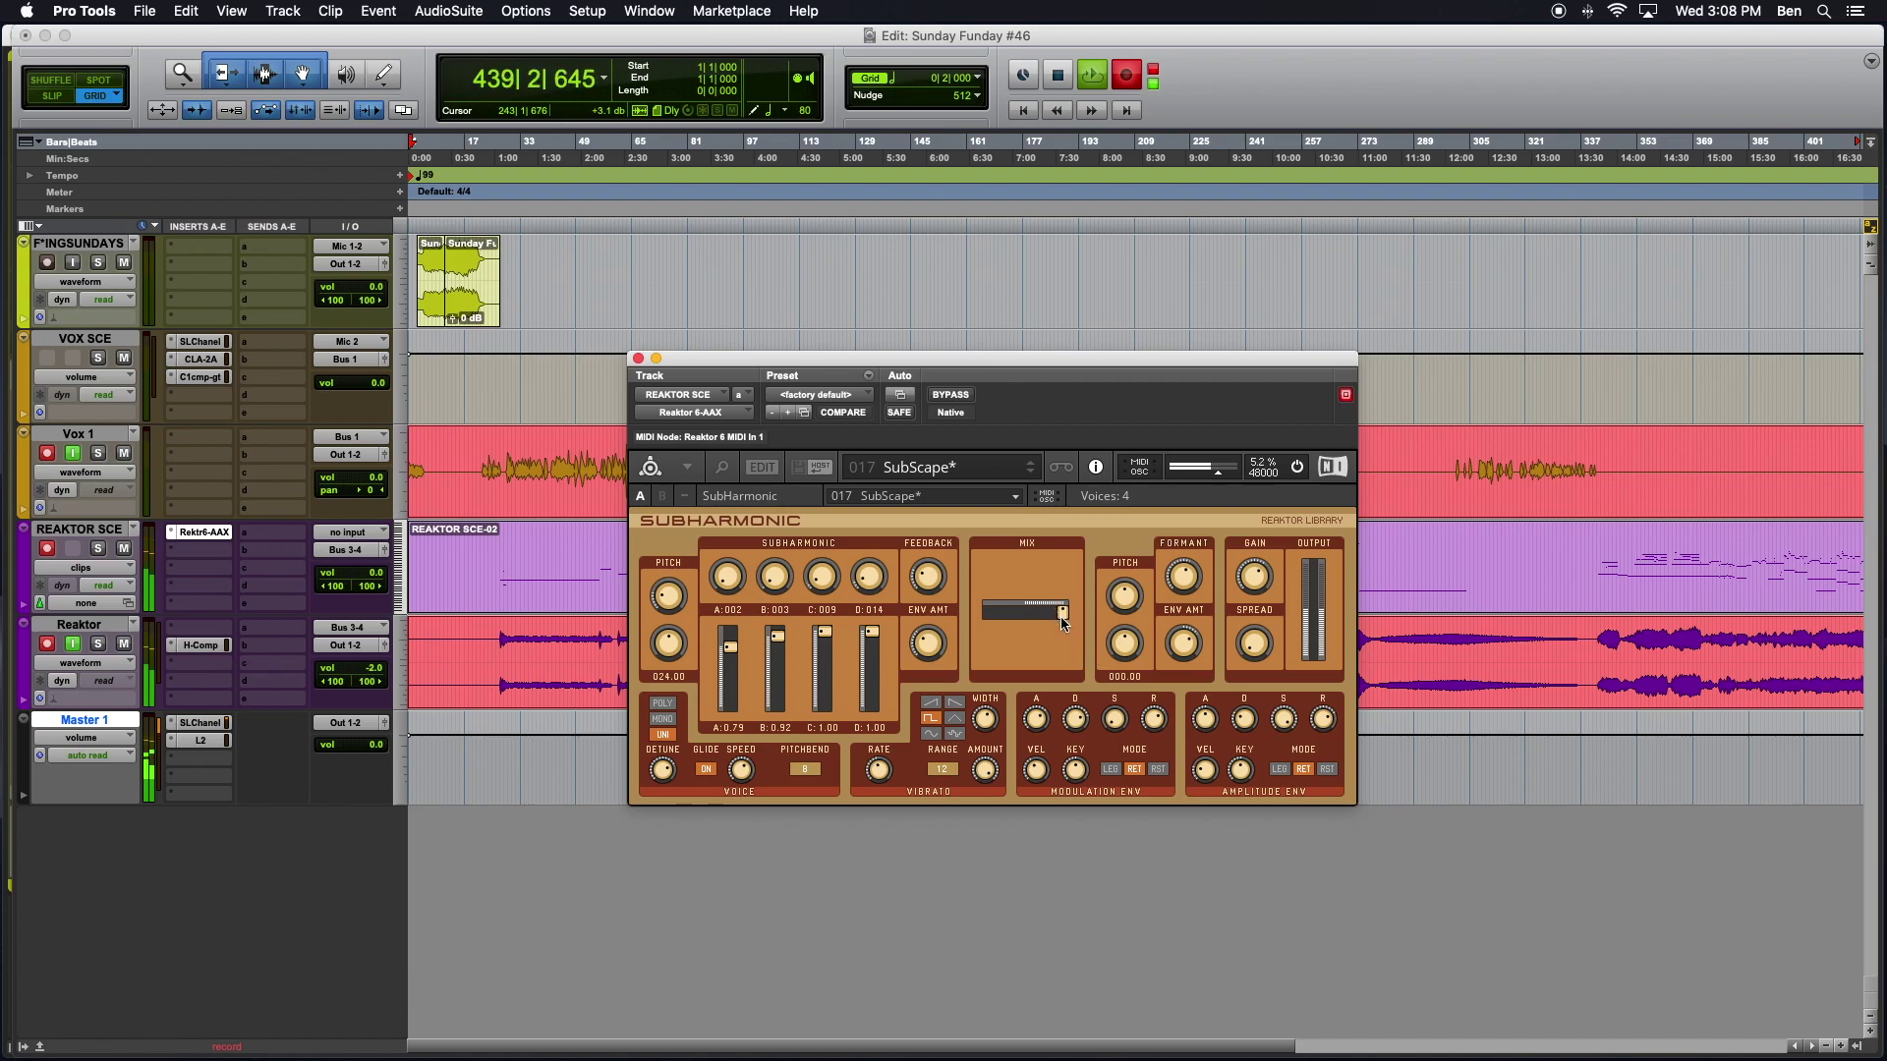
{"action": "left_click_drag", "start_coordinate": [1064, 620], "coordinate": [1068, 648]}
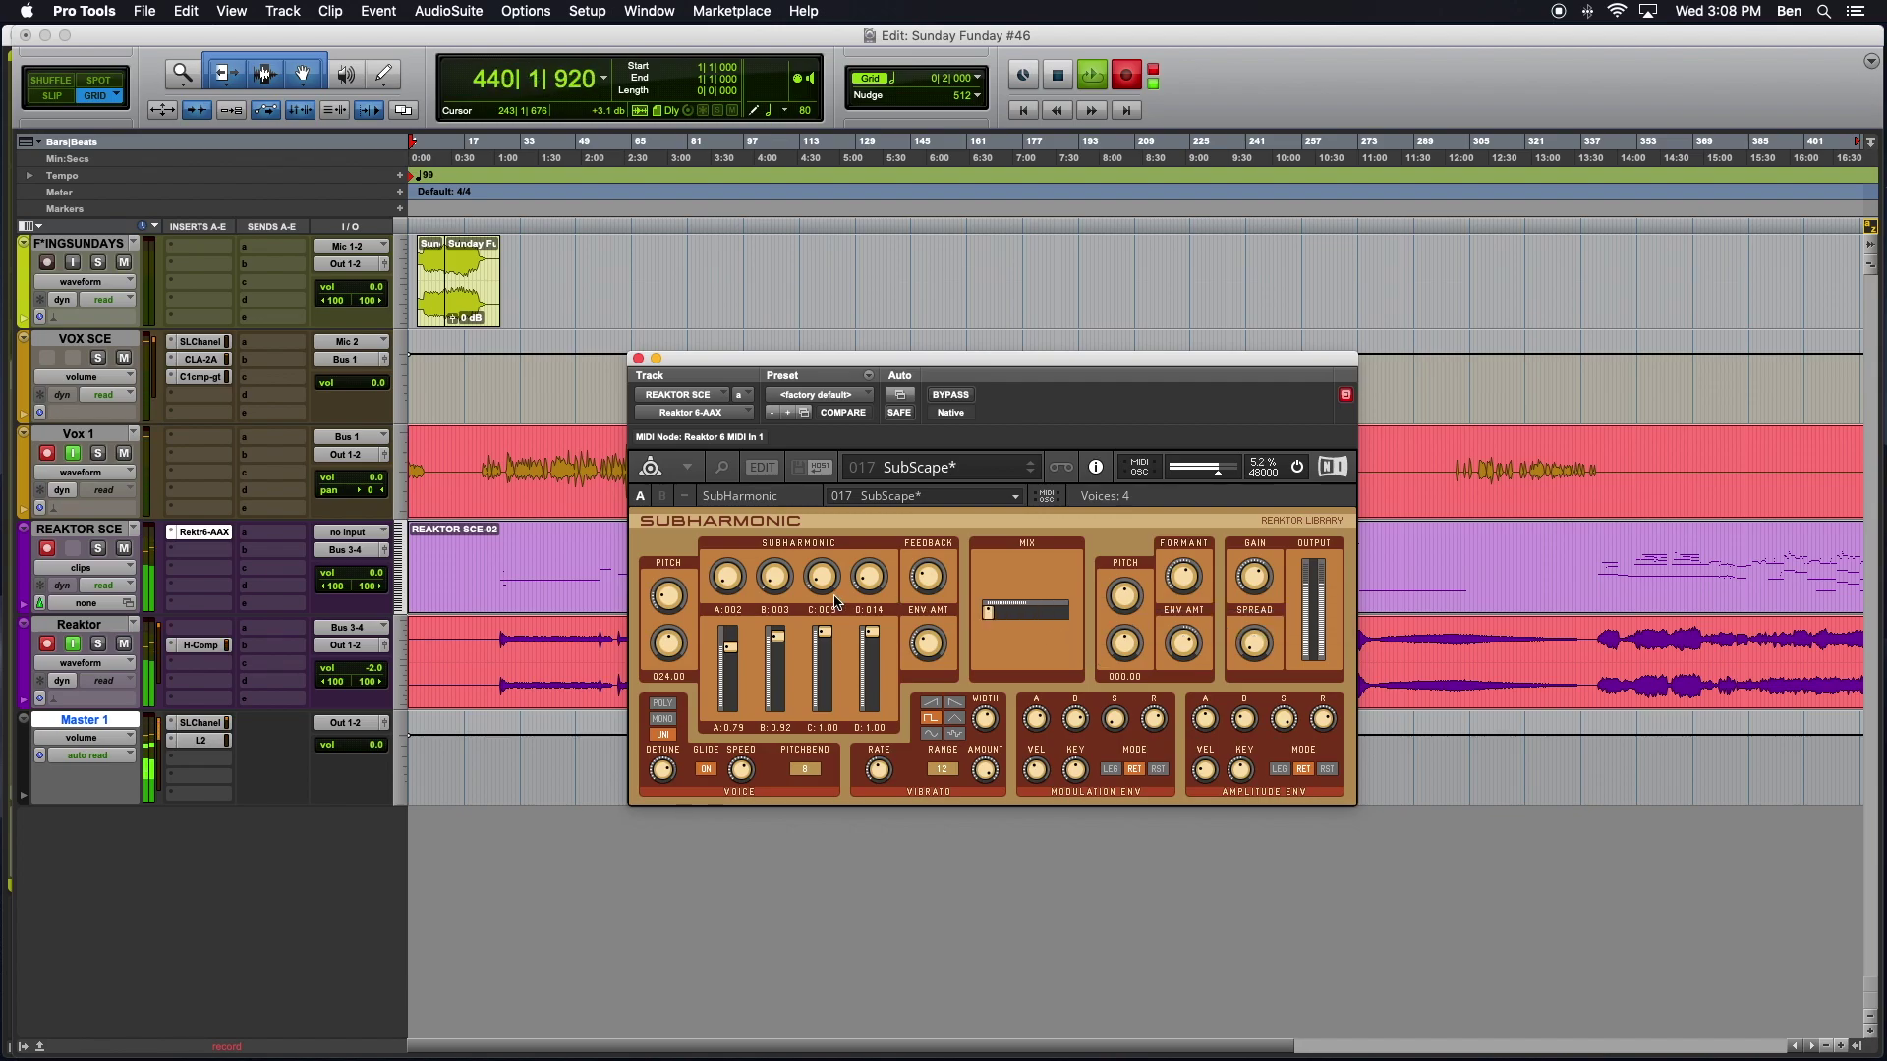
{"action": "left_click_drag", "start_coordinate": [994, 614], "coordinate": [1044, 619]}
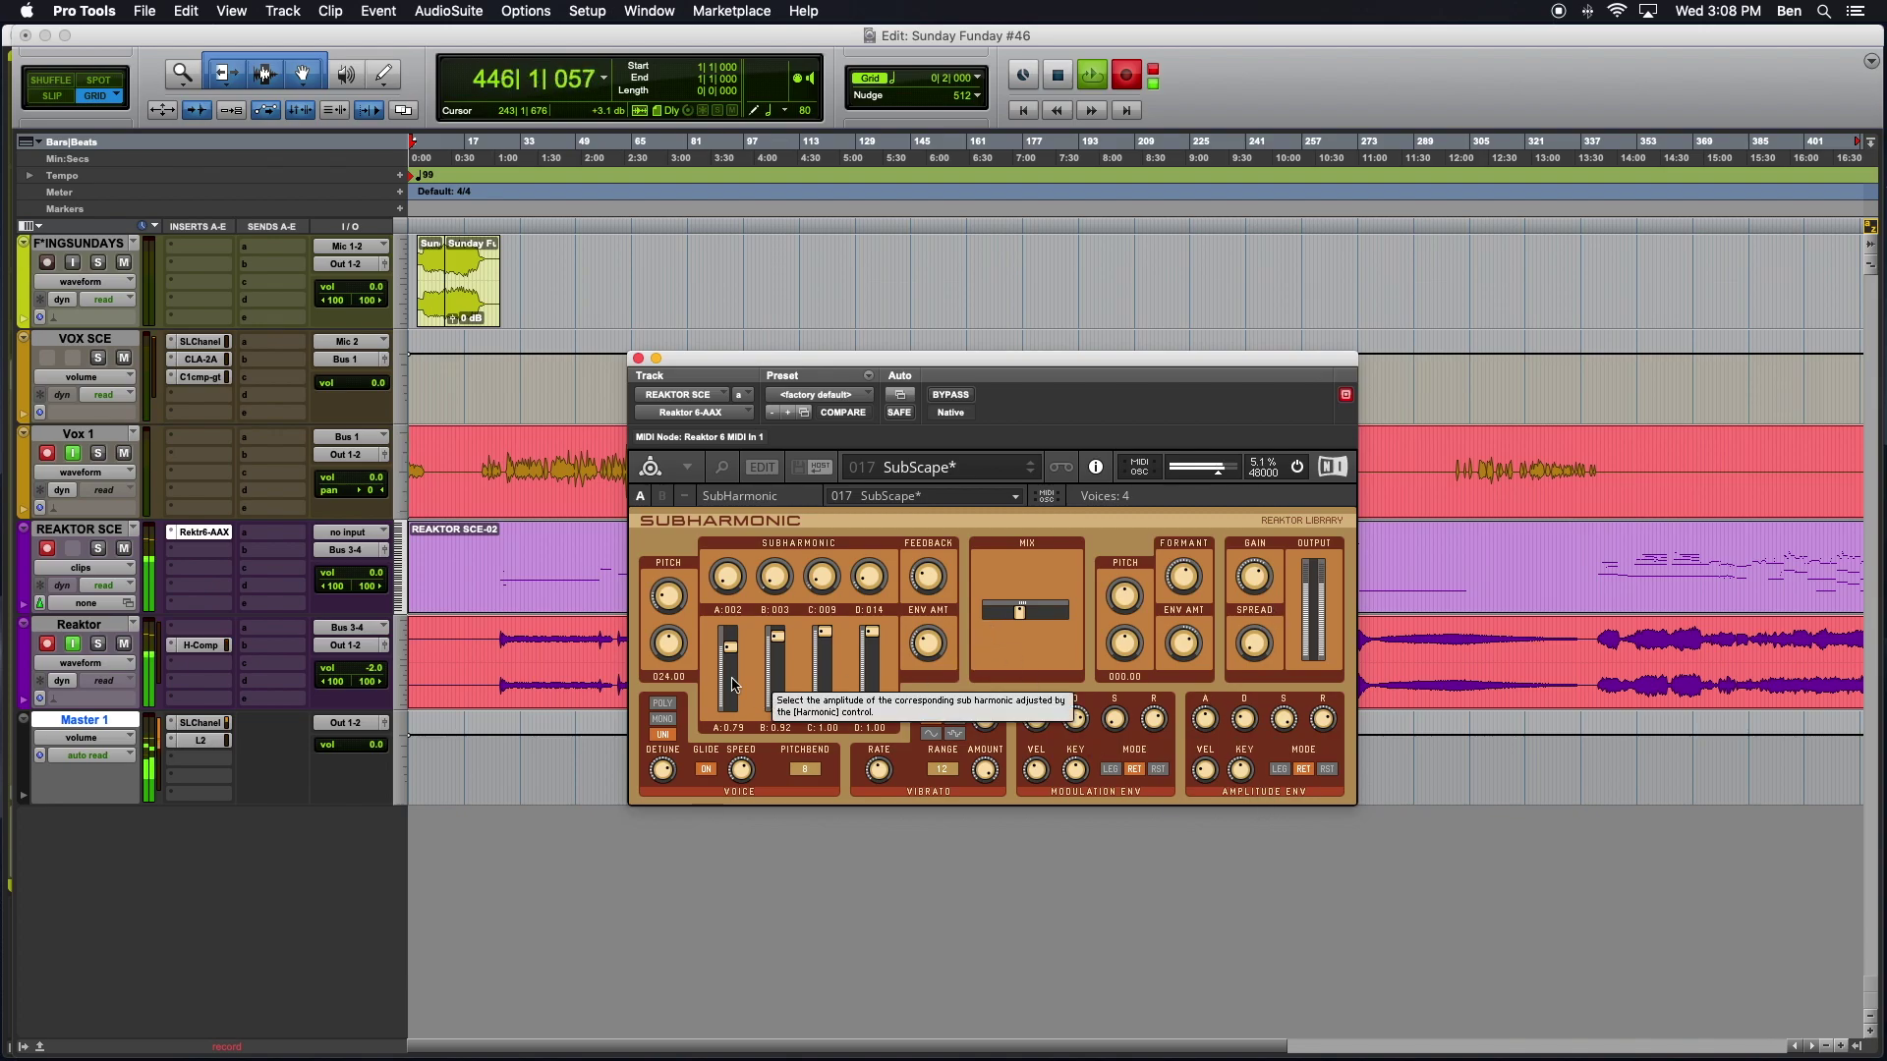
{"action": "left_click", "coordinate": [206, 669]}
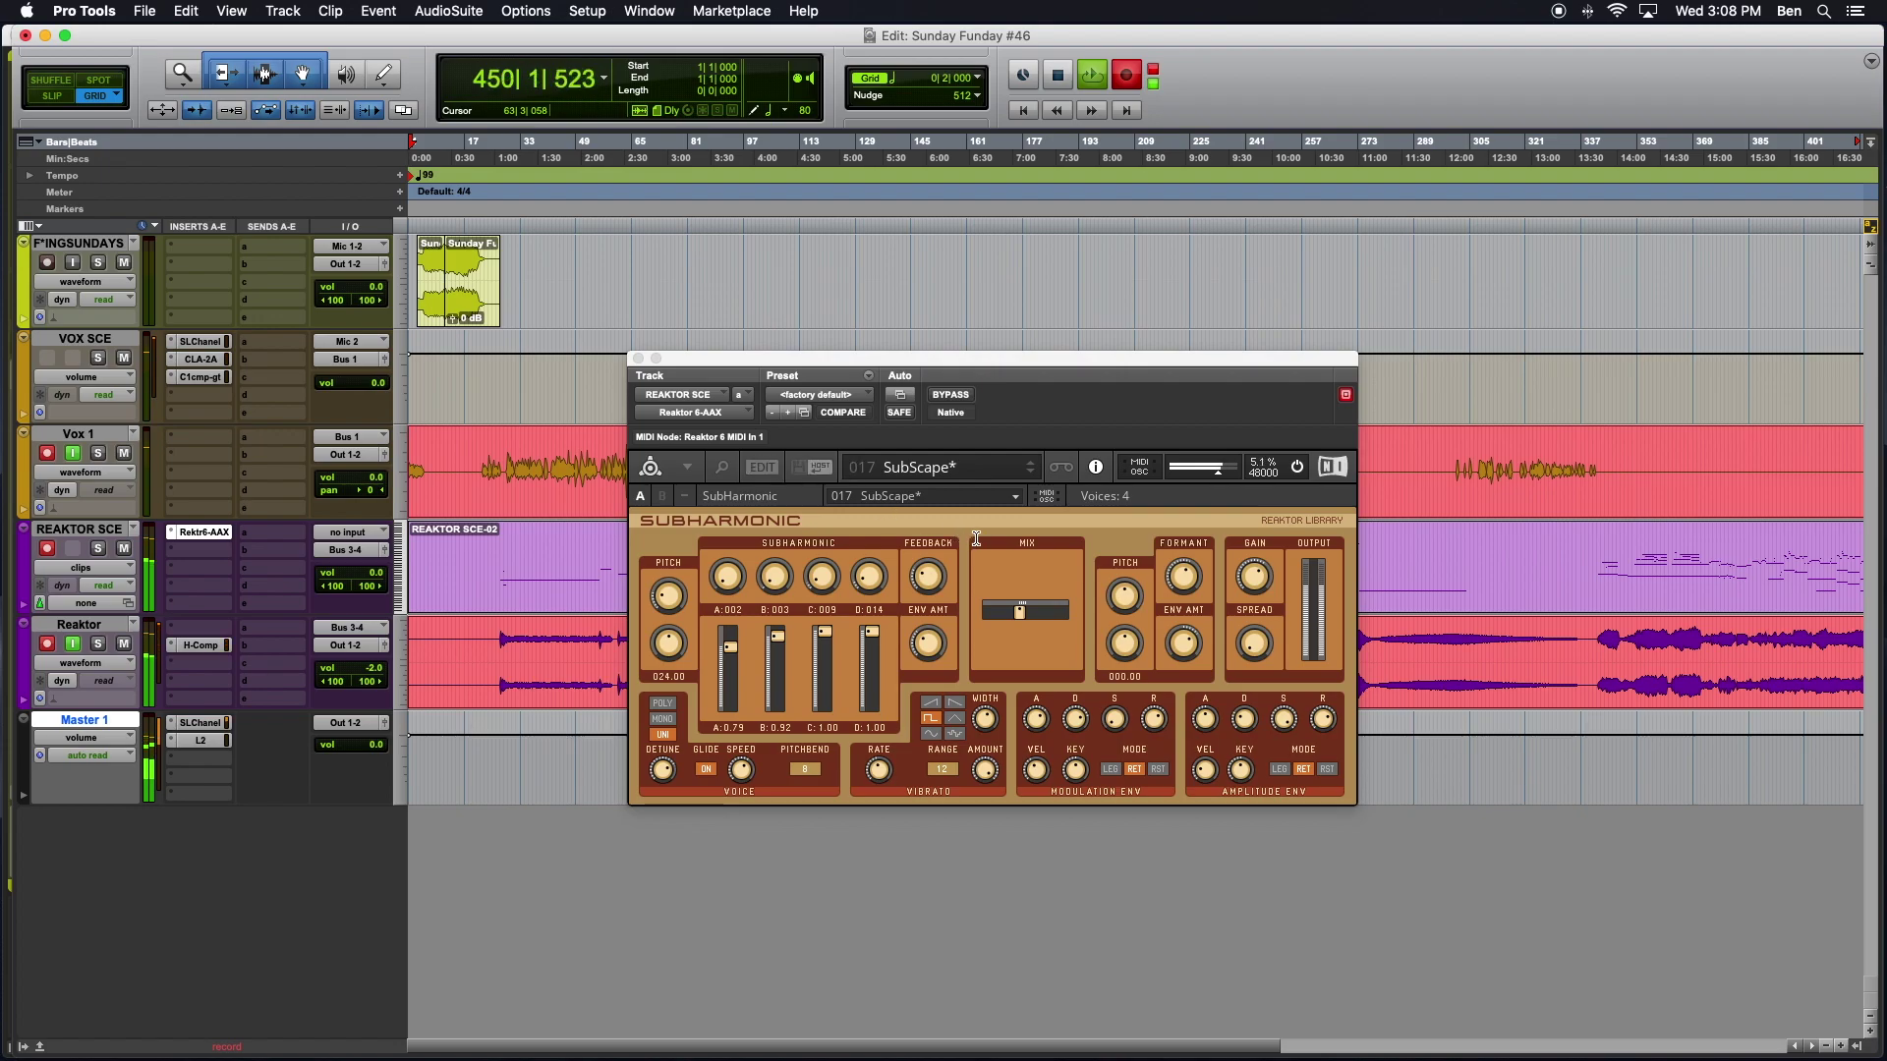
{"action": "left_click_drag", "start_coordinate": [1022, 614], "coordinate": [1037, 613]}
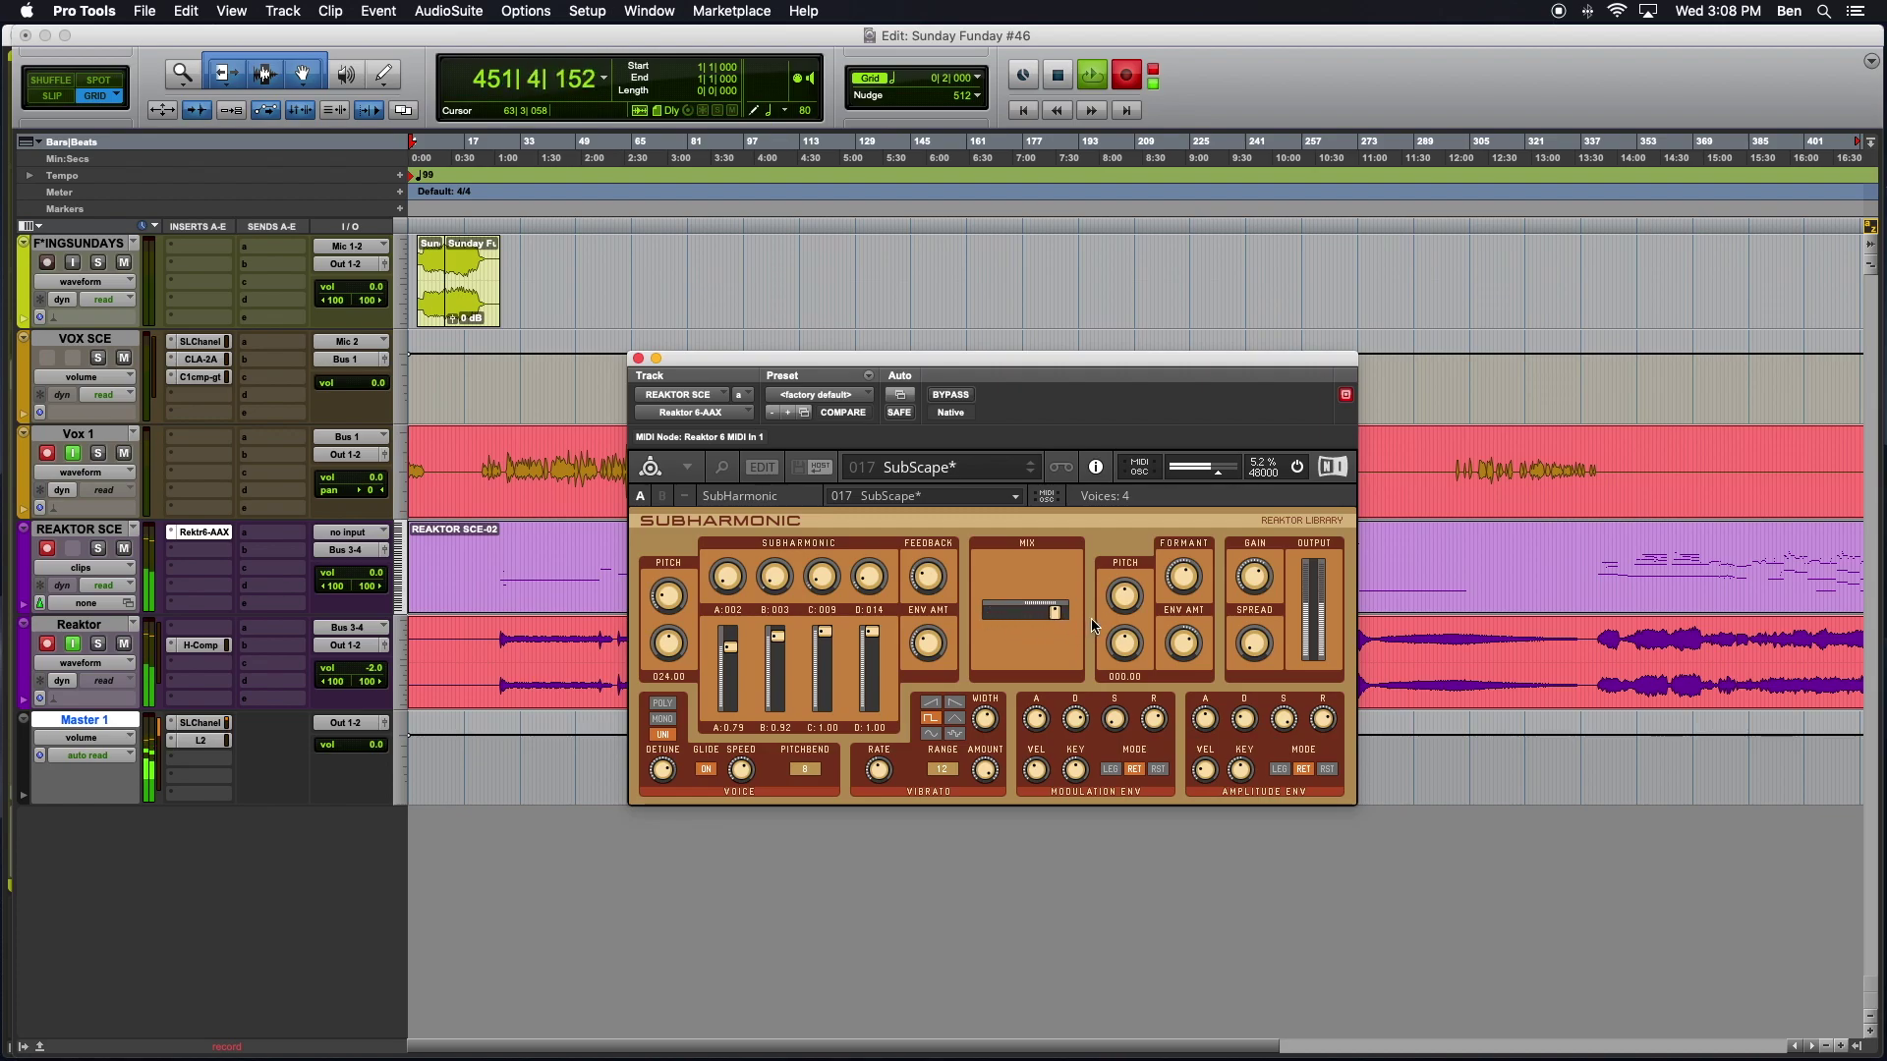
Step: Audition the snapshots backward through SubHerb, Leipzig, Wallop and Orgel Doo to load Brass Soft
{"action": "left_click", "coordinate": [1031, 470]}
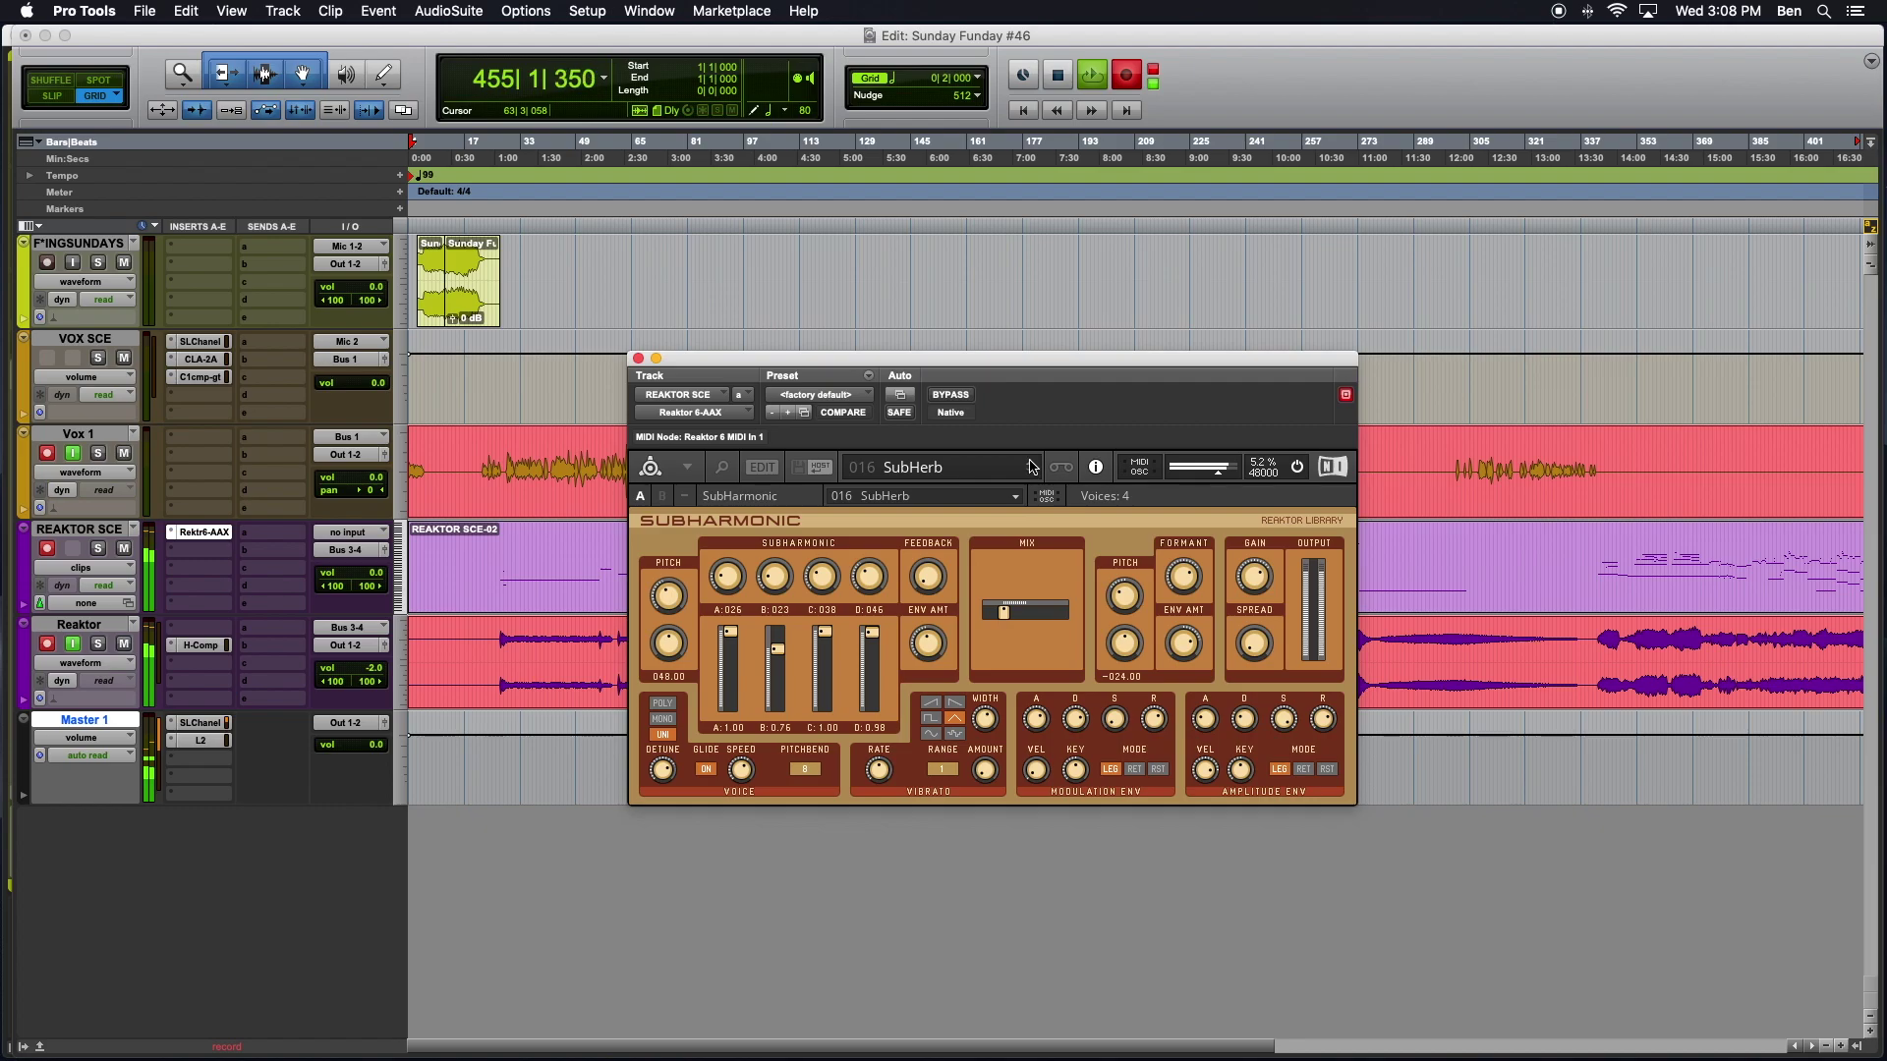
{"action": "left_click", "coordinate": [1032, 468]}
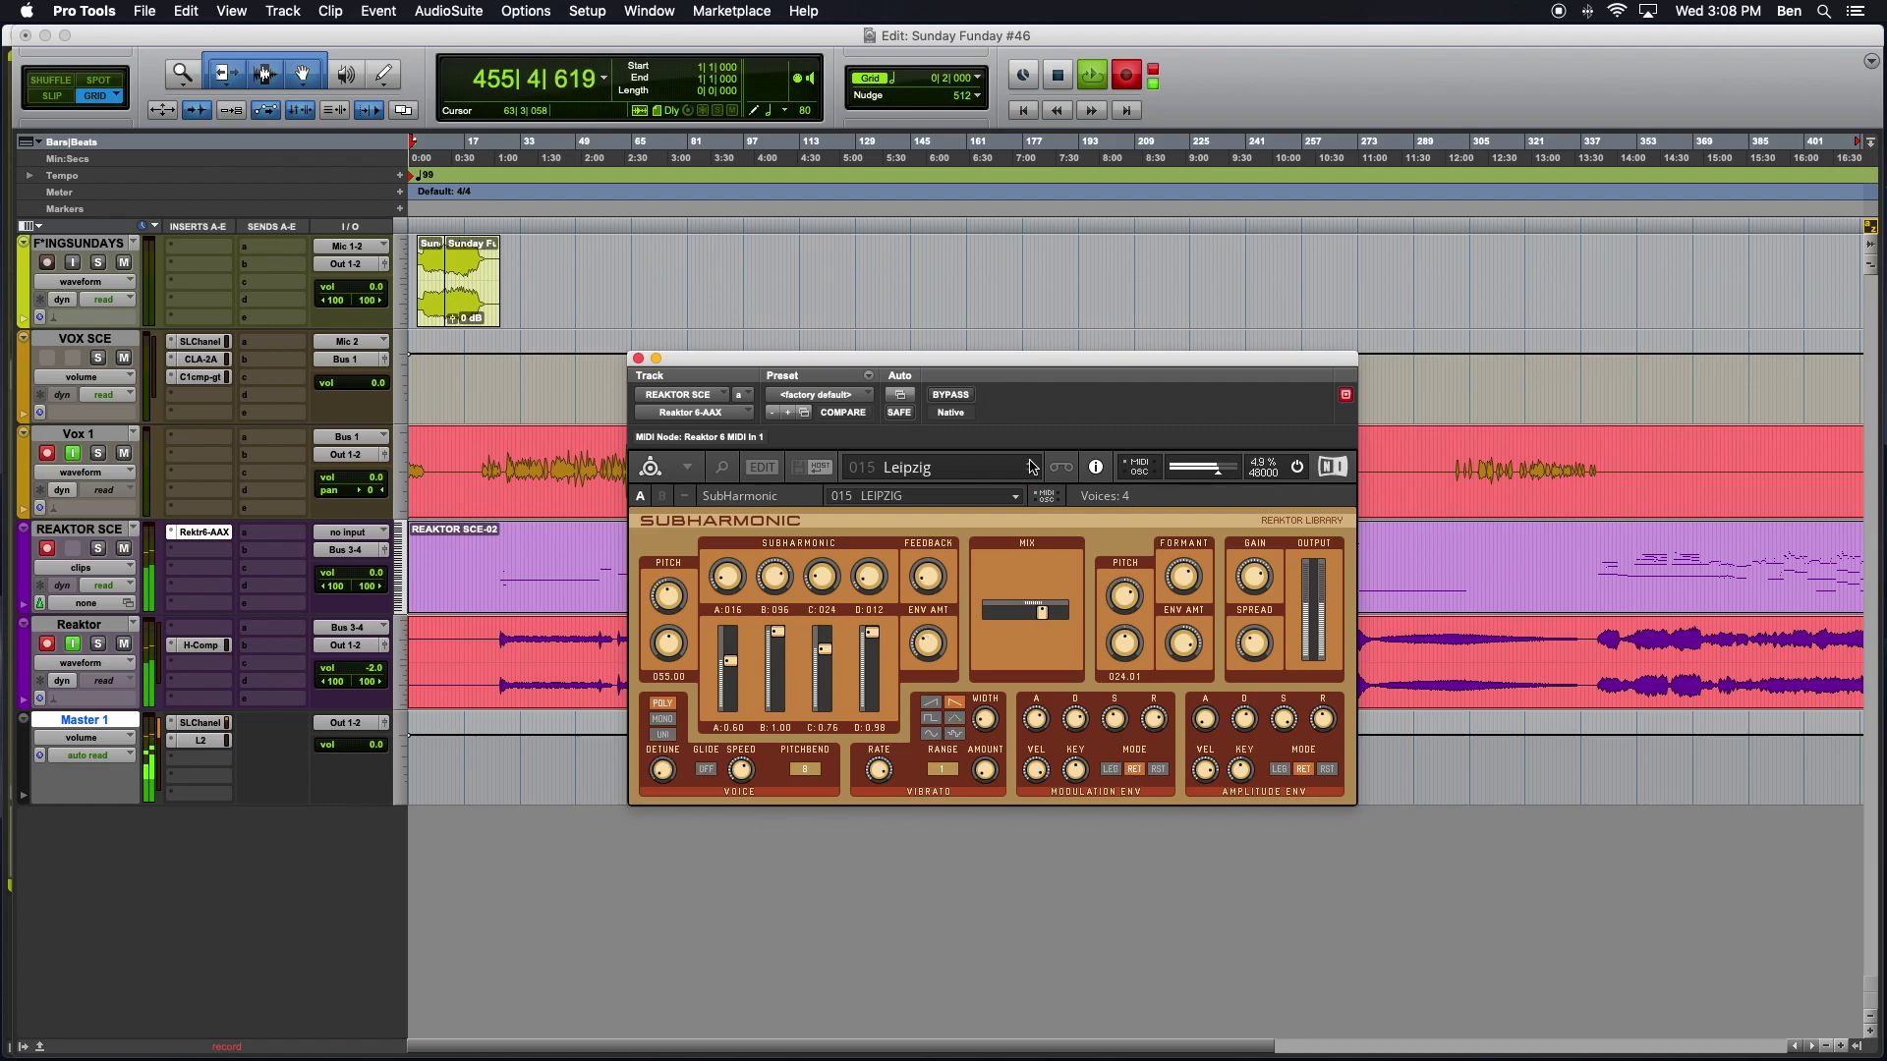
{"action": "left_click", "coordinate": [1032, 468]}
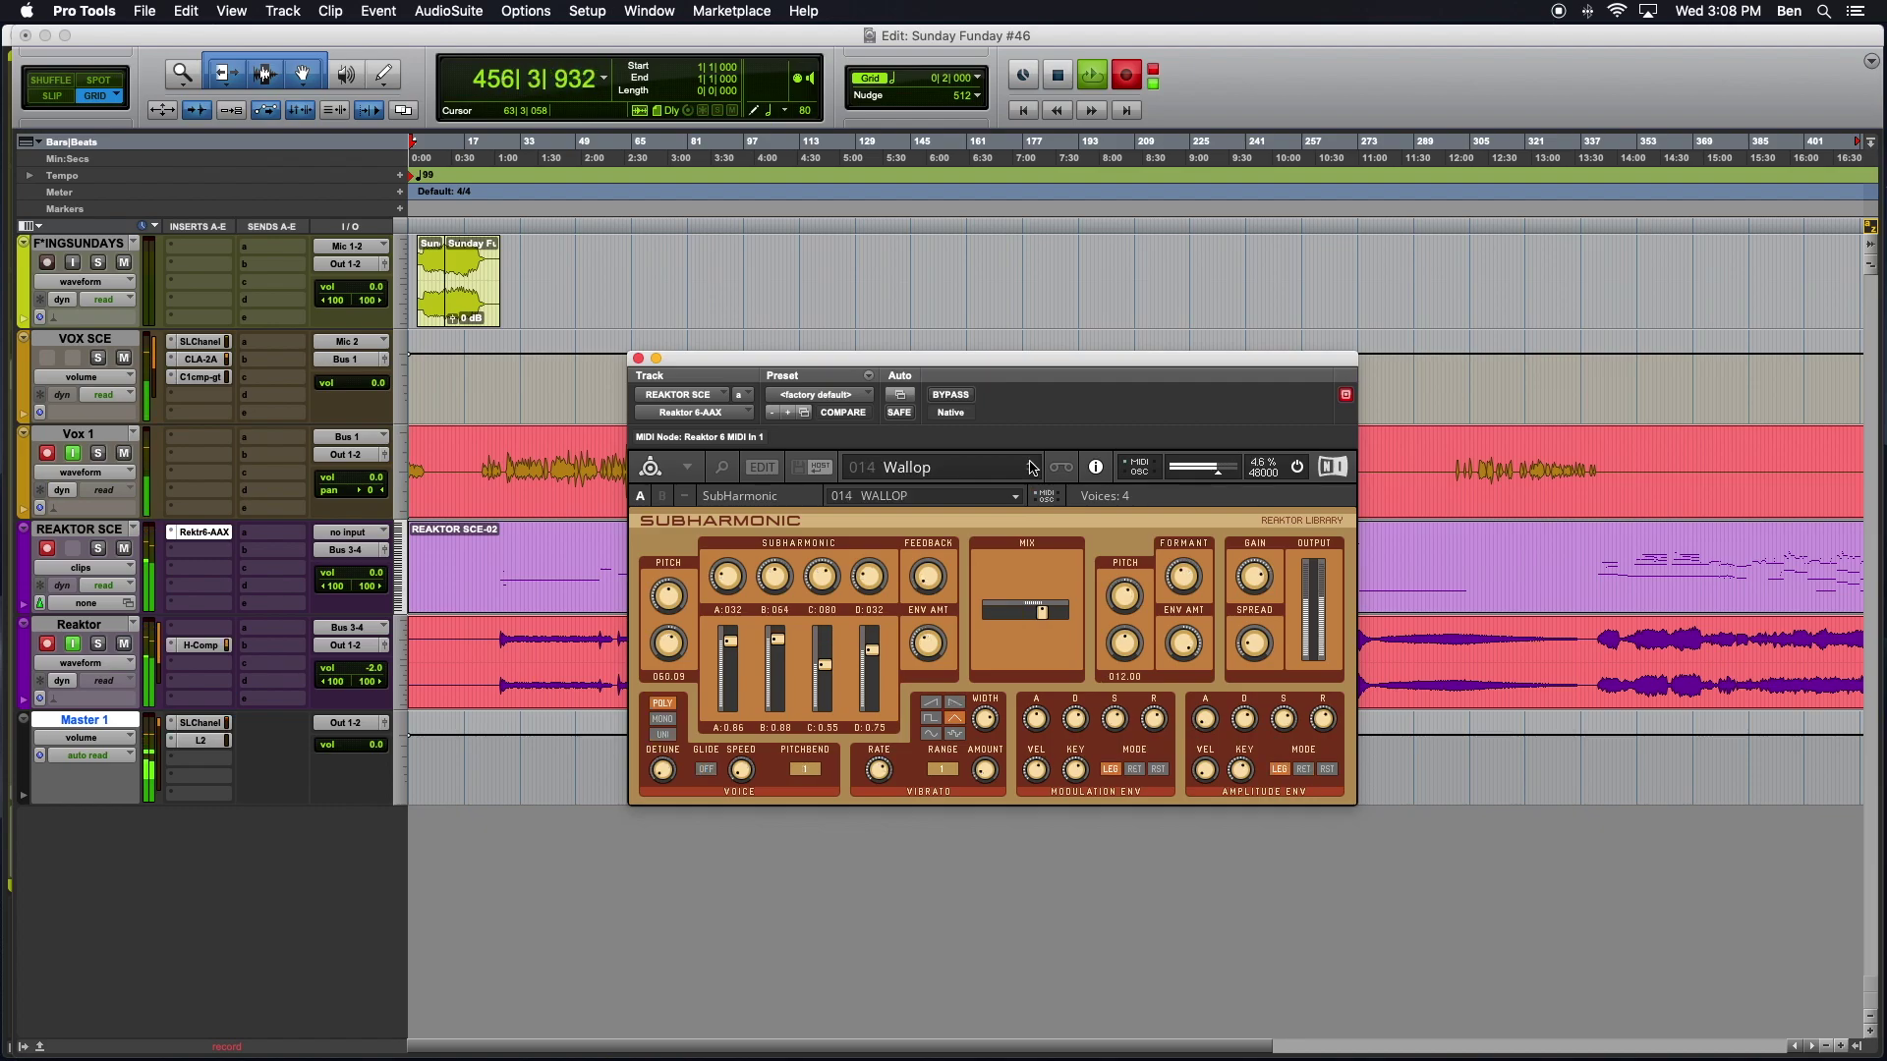
{"action": "left_click", "coordinate": [1032, 467]}
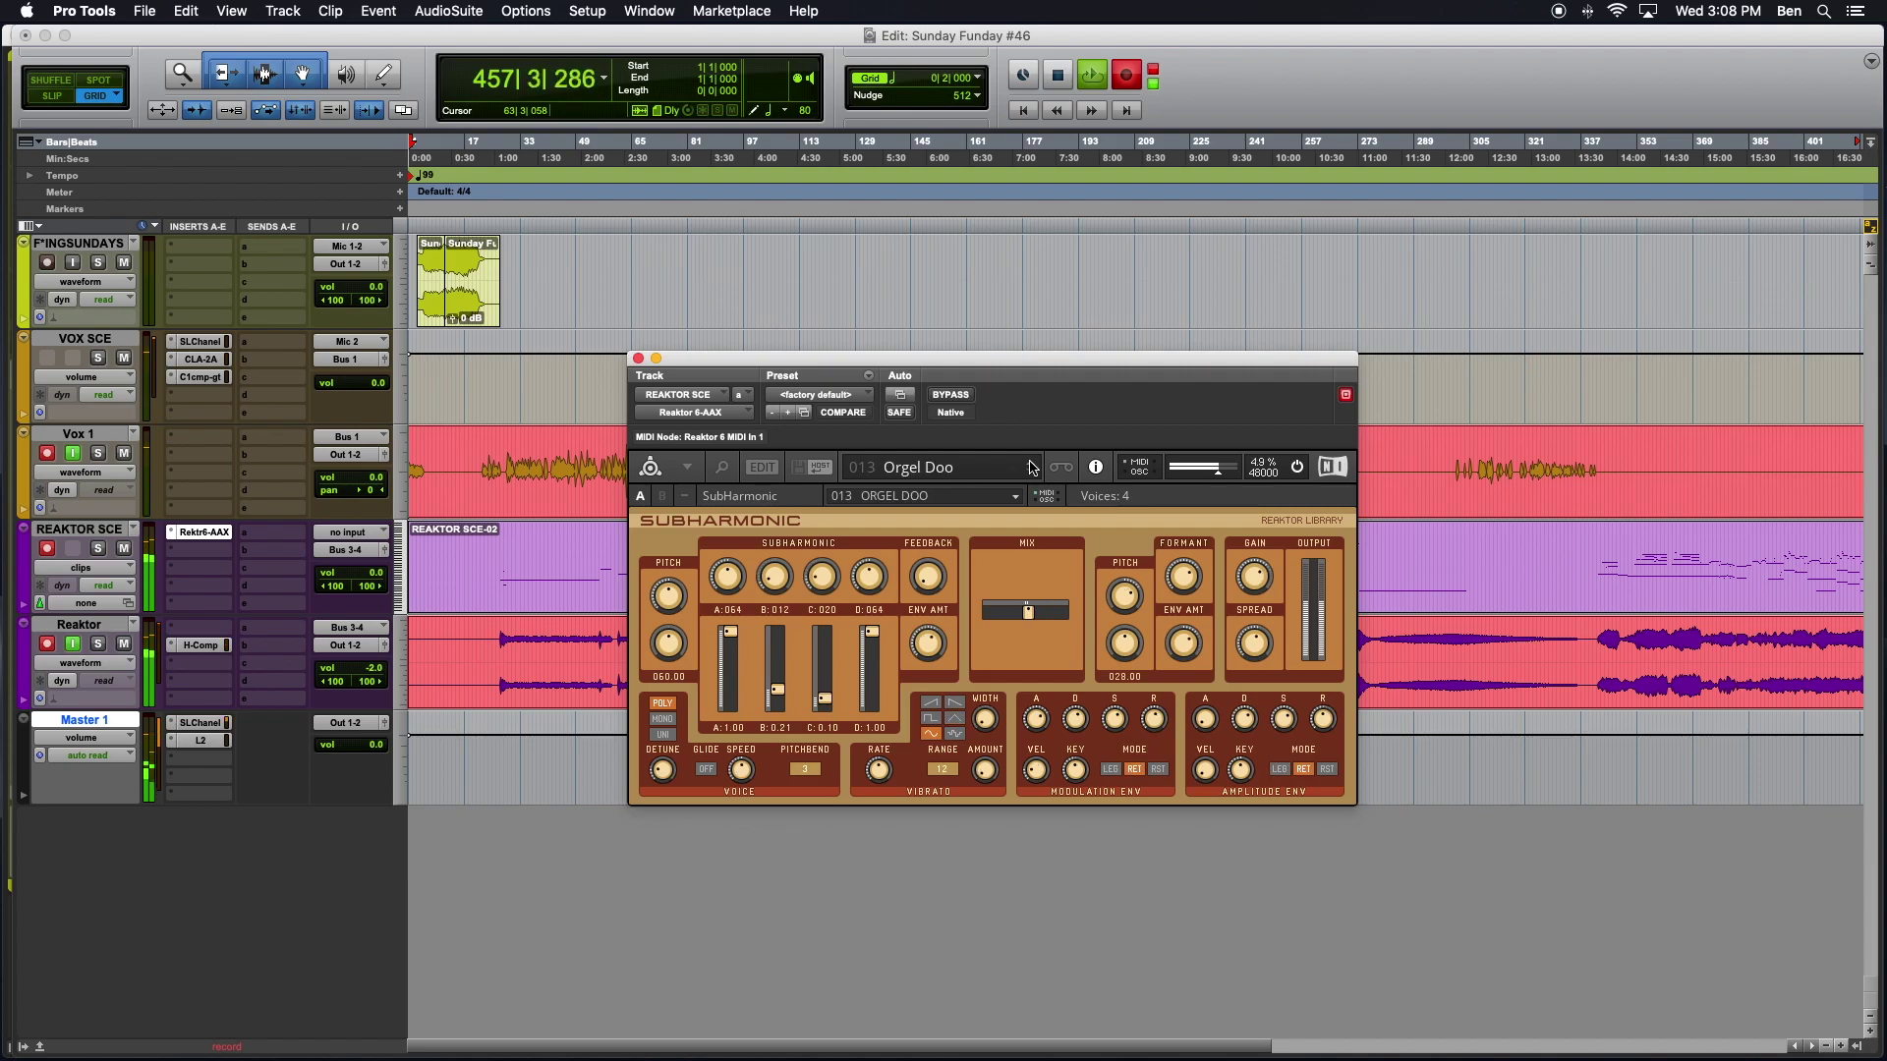
{"action": "left_click", "coordinate": [1032, 468]}
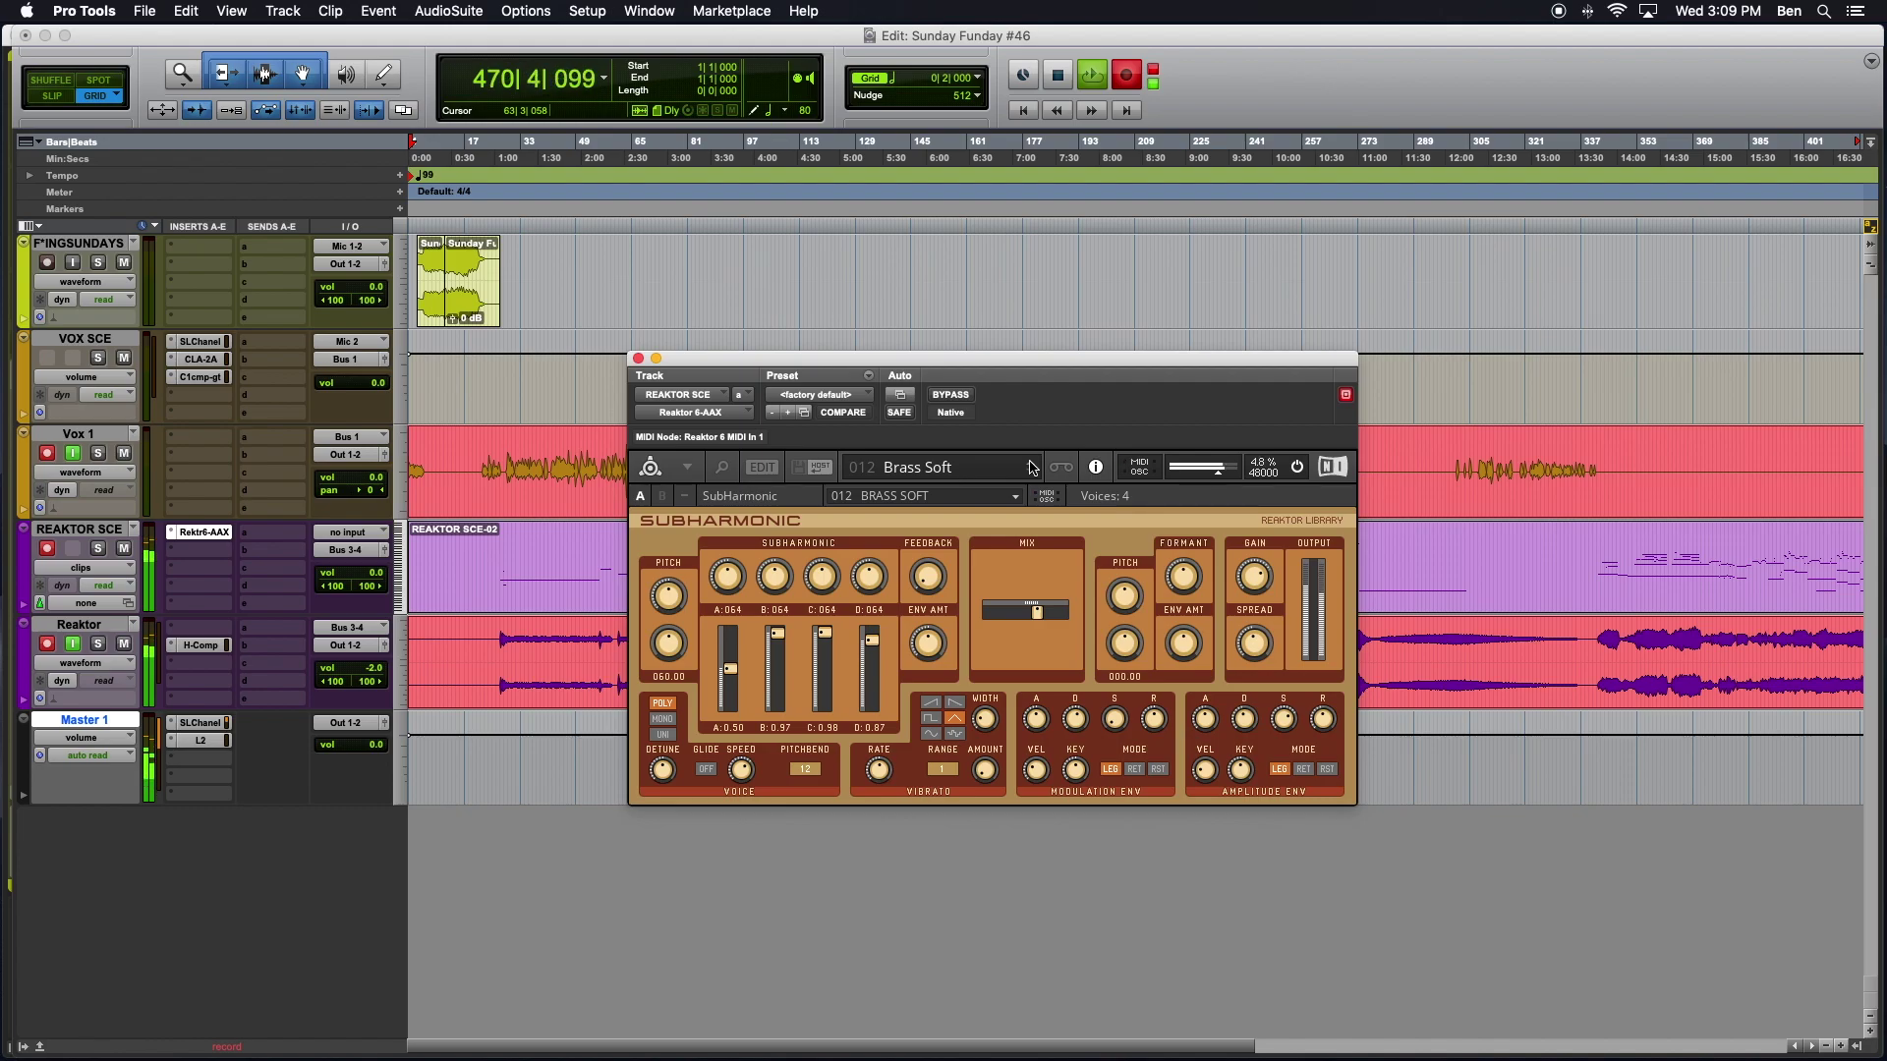
Step: Step back through Vintage Solo 2 and Vintage Ensemble to Vintage Strings, and move its mix slider toward the formant side
{"action": "left_click", "coordinate": [1032, 464]}
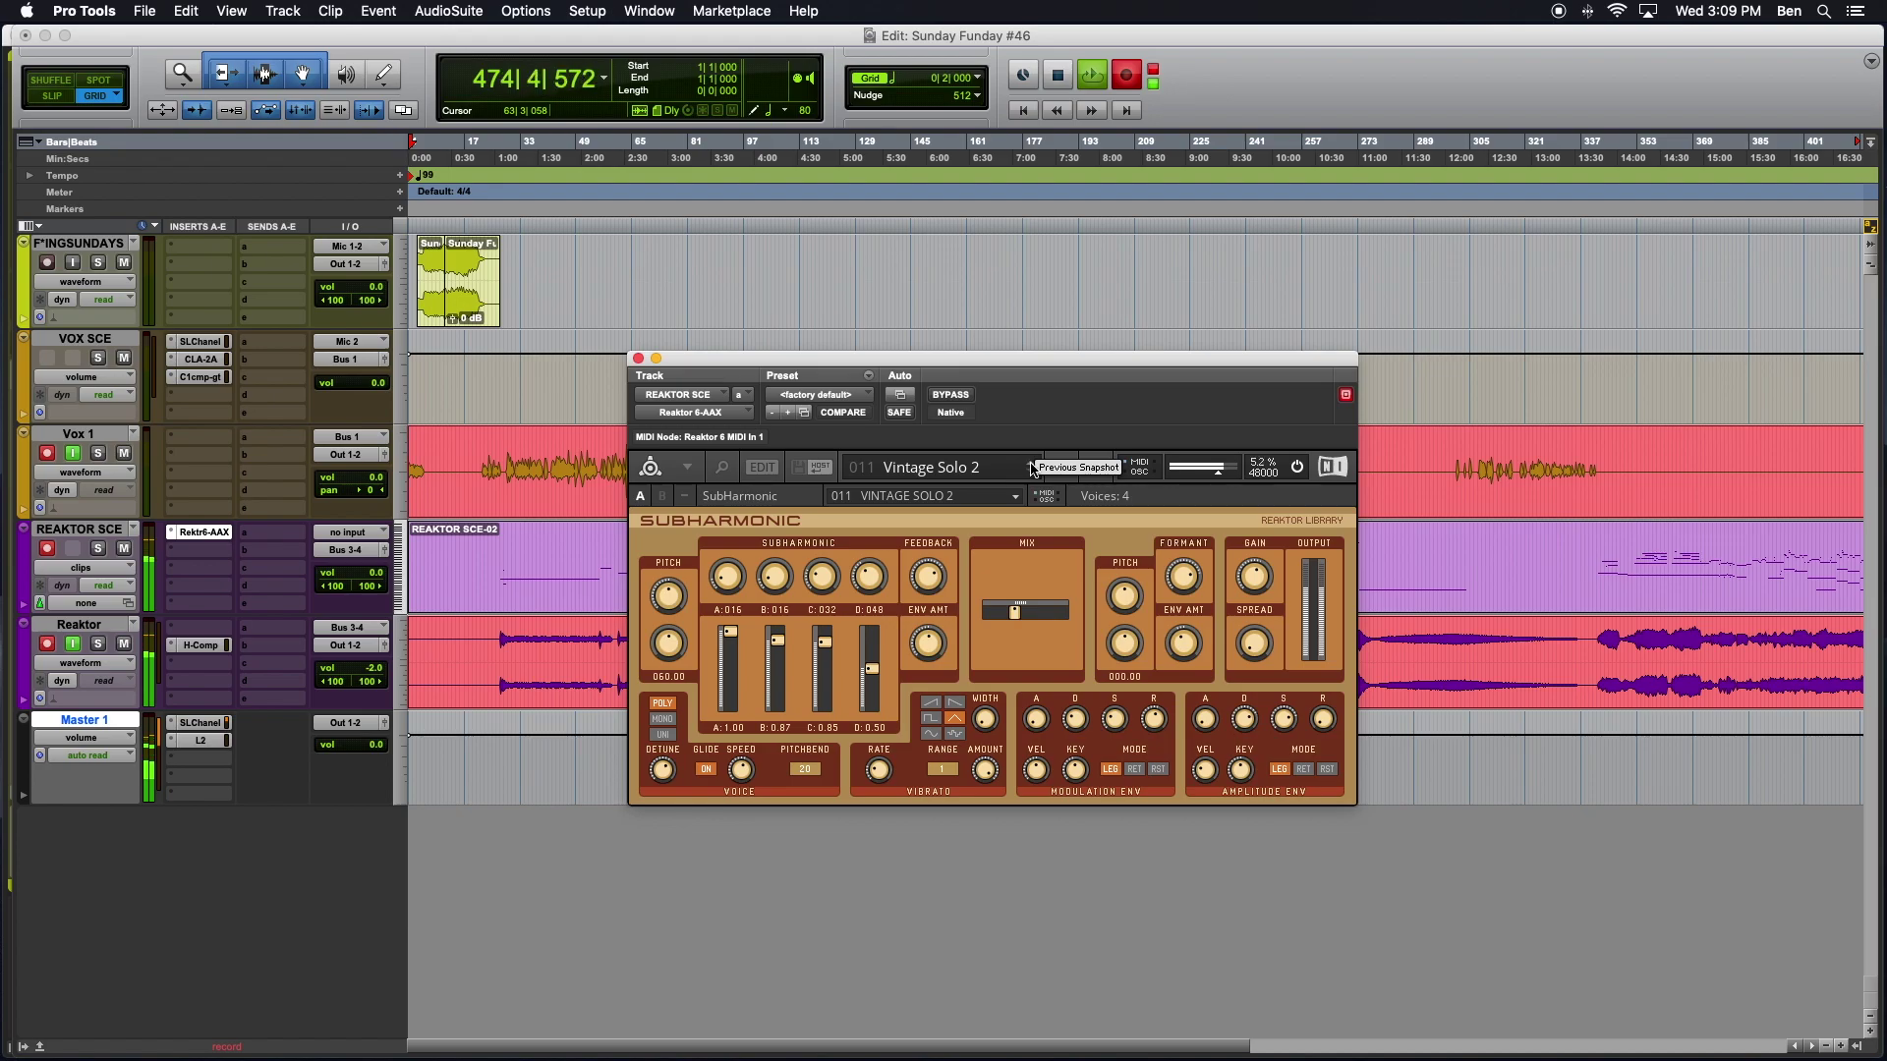
{"action": "left_click", "coordinate": [1030, 470]}
{"action": "left_click", "coordinate": [1030, 464]}
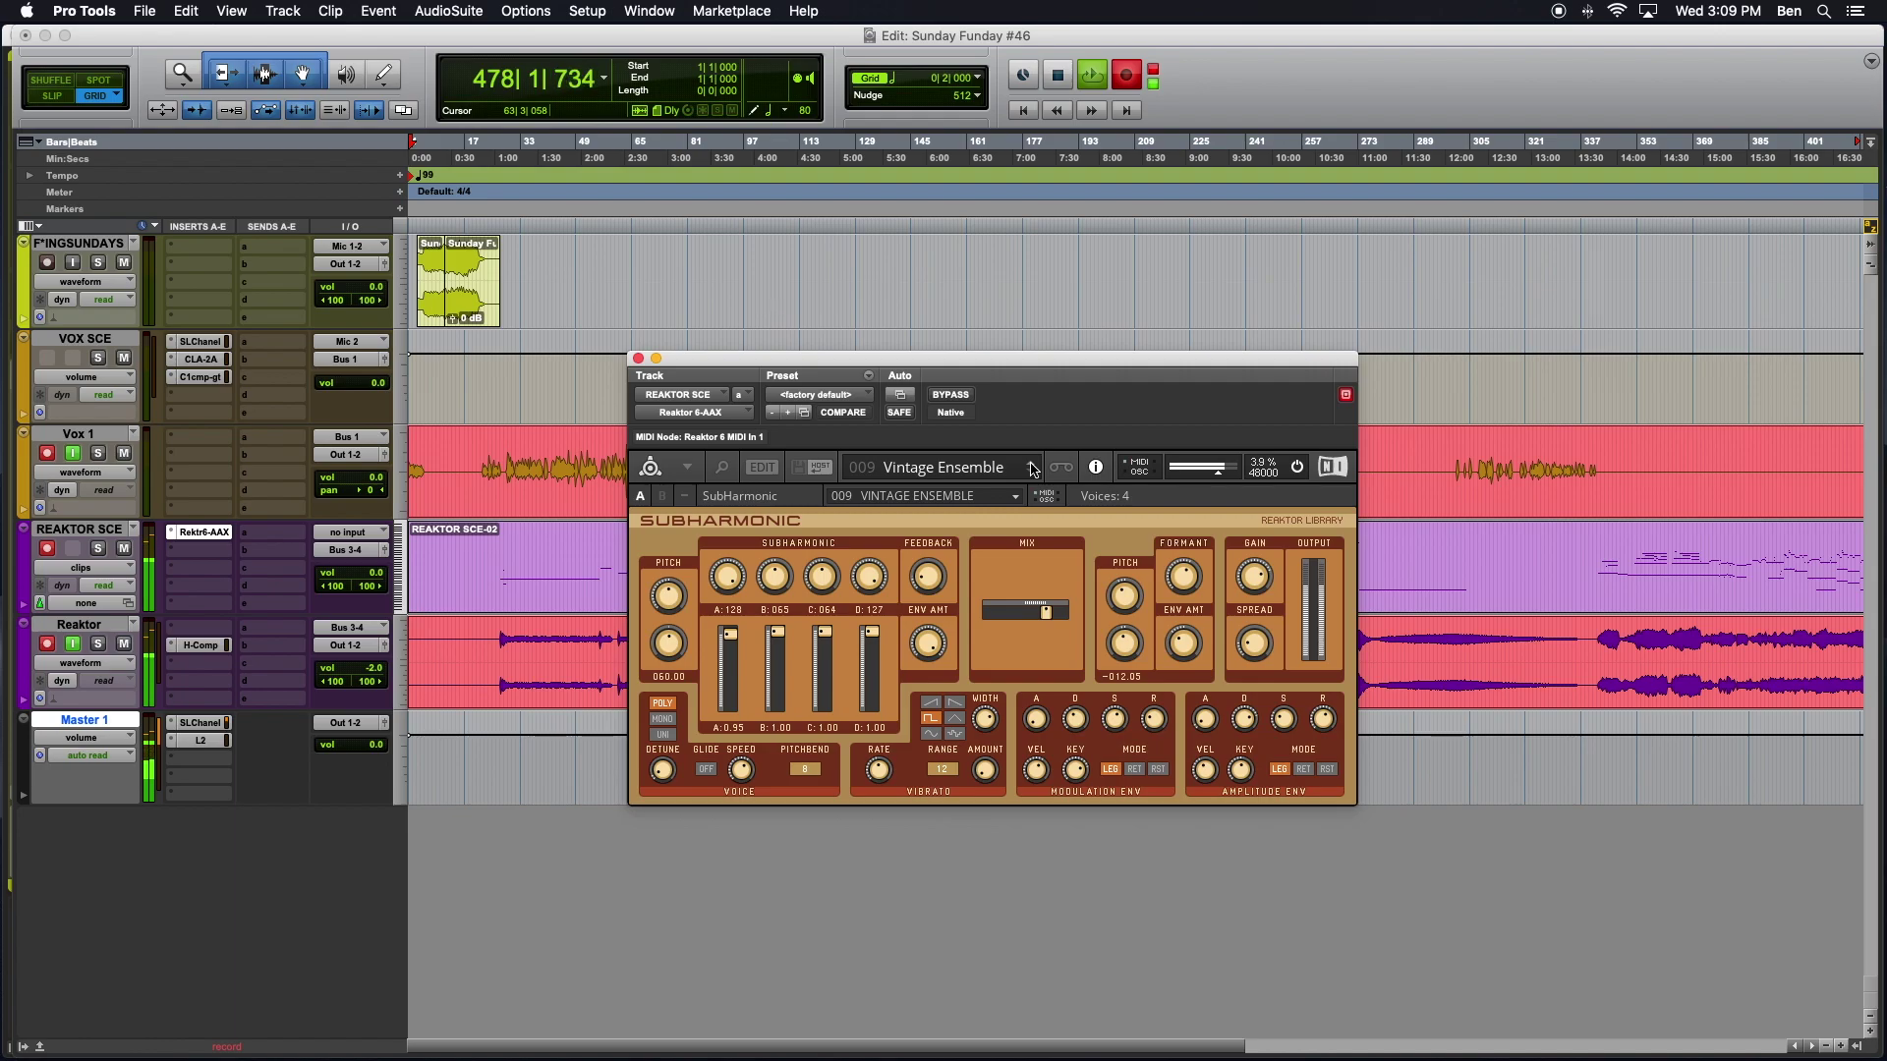
{"action": "left_click", "coordinate": [1031, 471]}
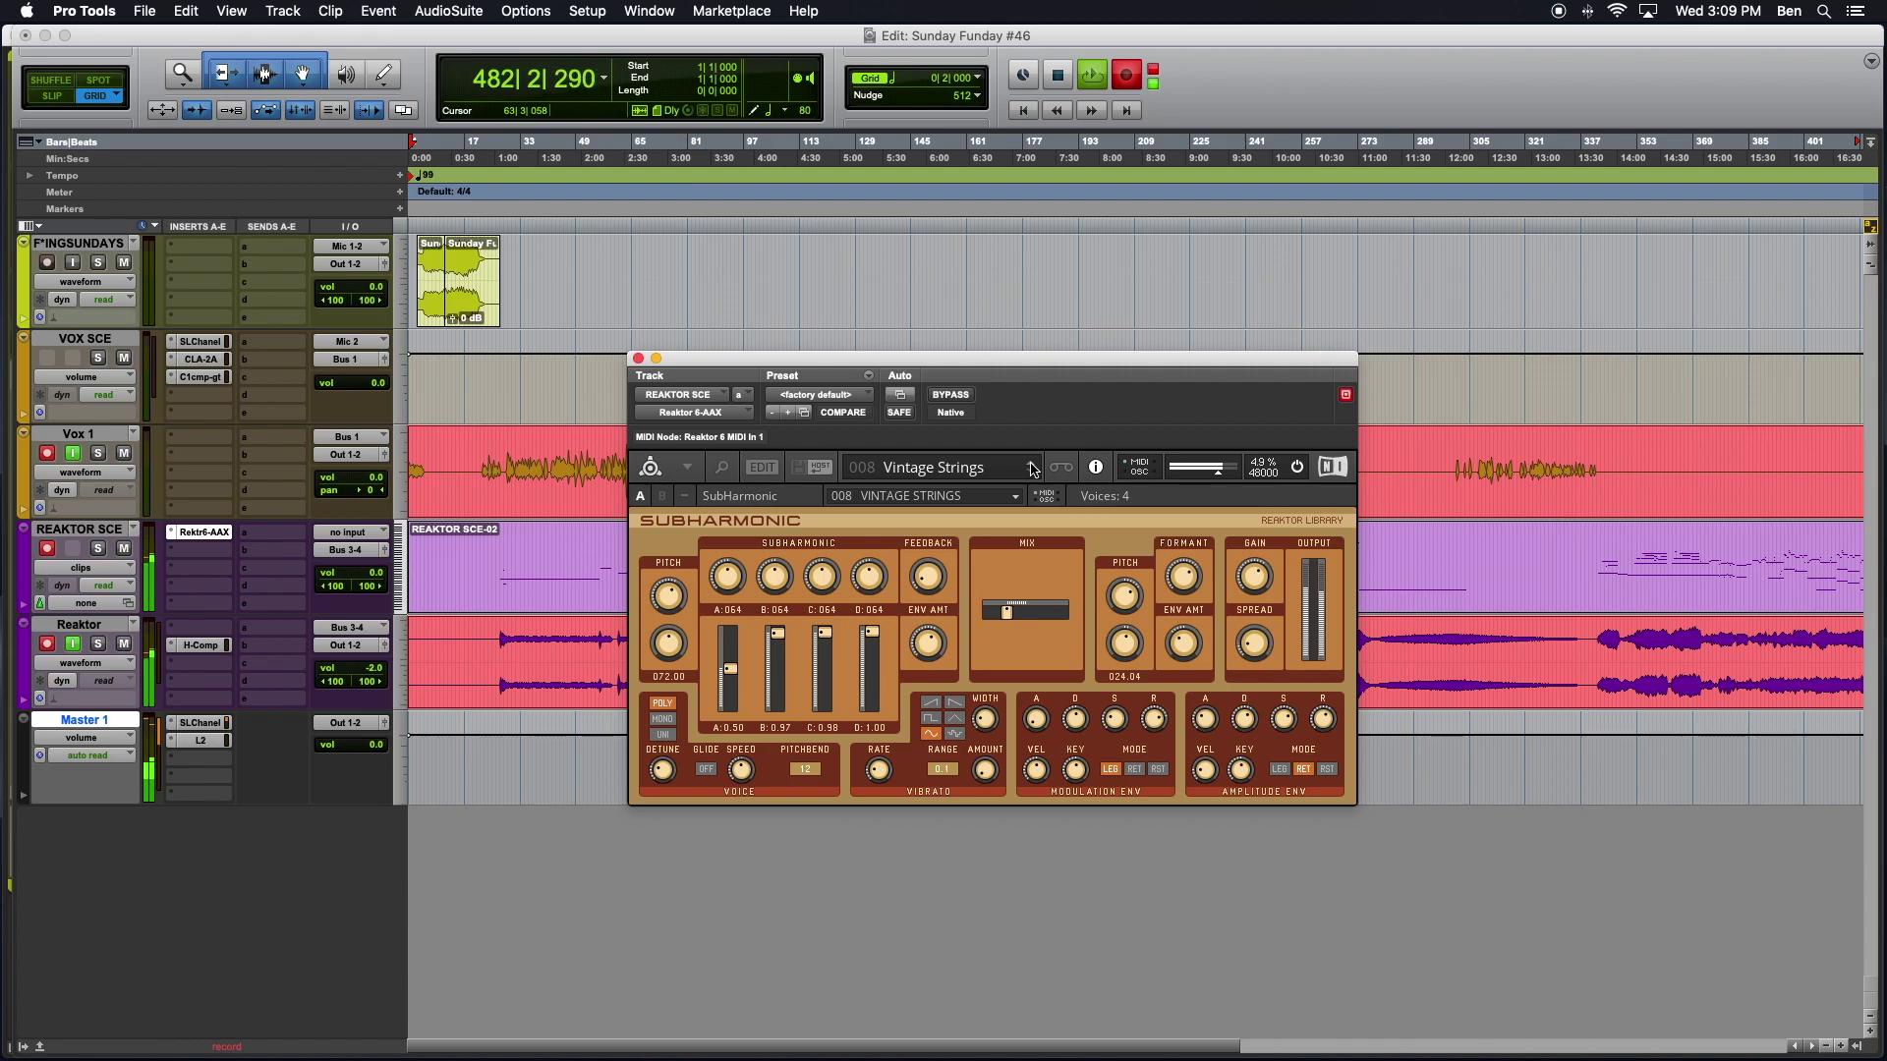
{"action": "left_click_drag", "start_coordinate": [1007, 612], "coordinate": [1079, 622]}
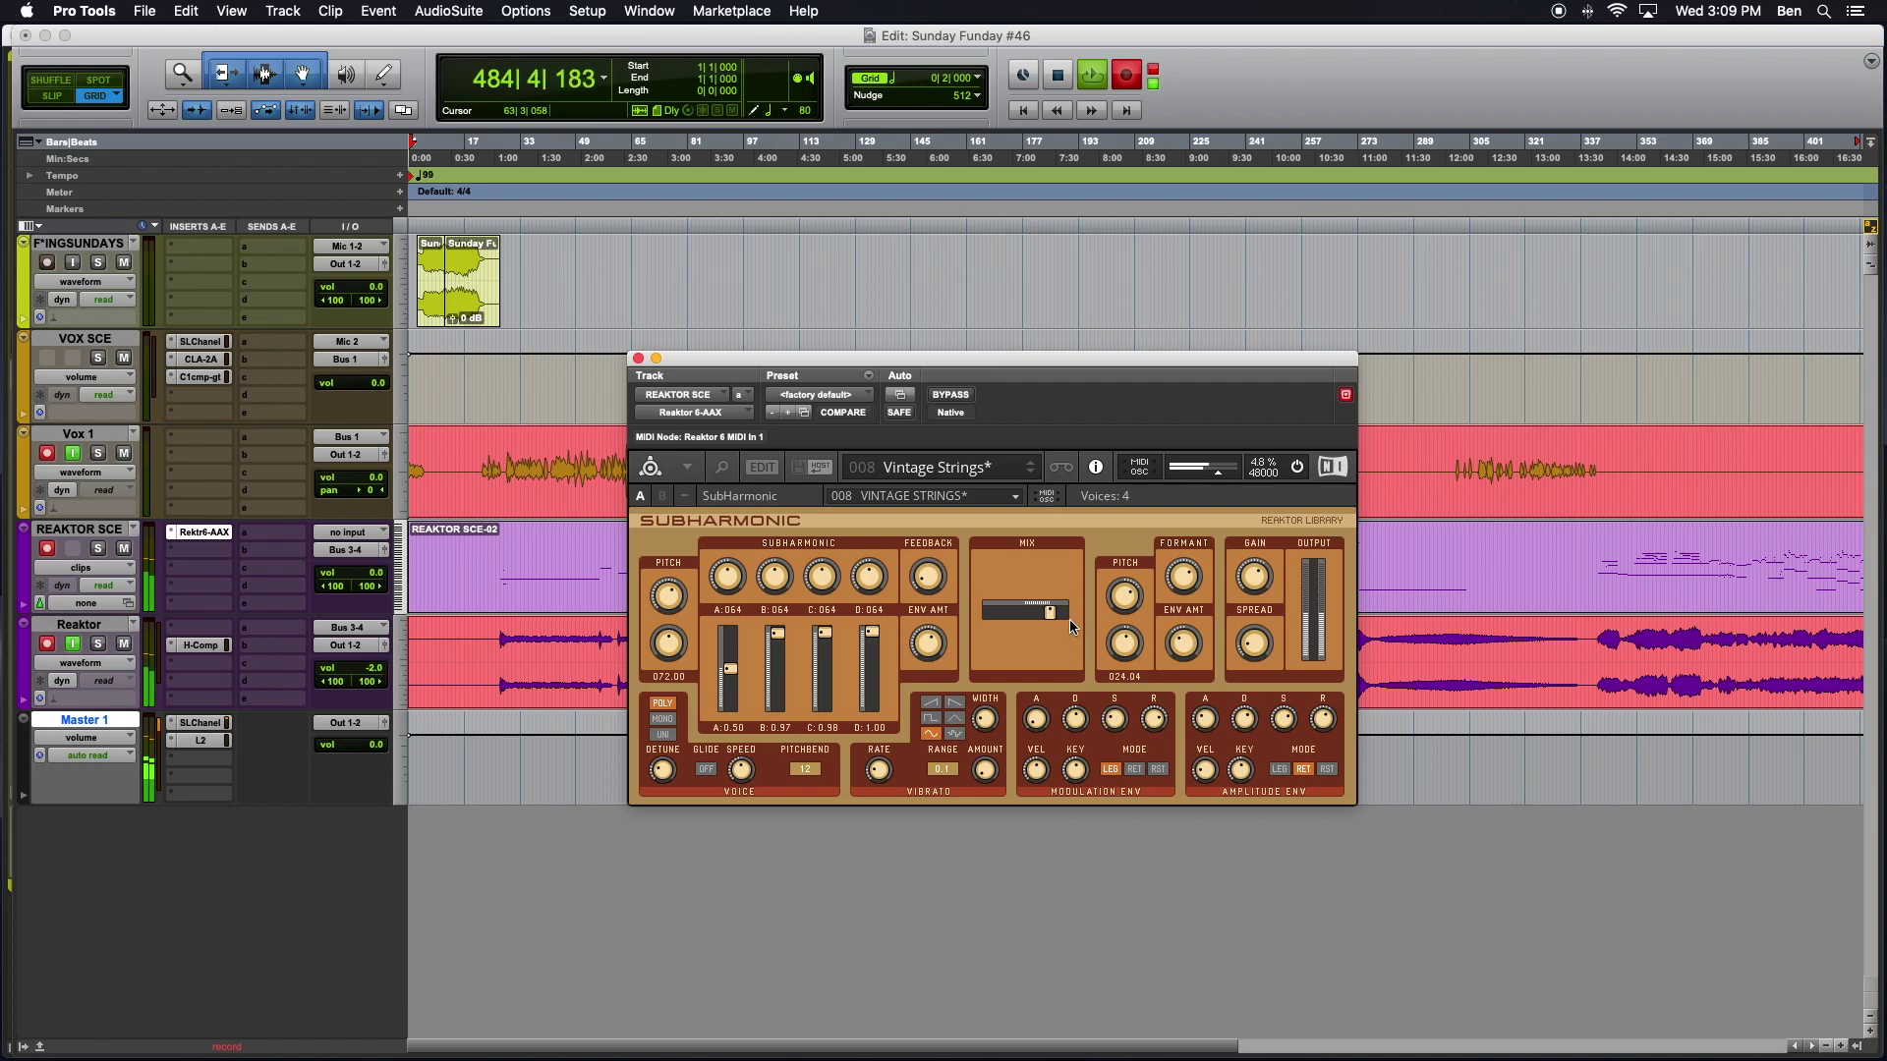
Step: Audition the snapshots backward from Mid Bass through Organ and Mock Turtle to the first one, Baltik State
{"action": "left_click", "coordinate": [1029, 464]}
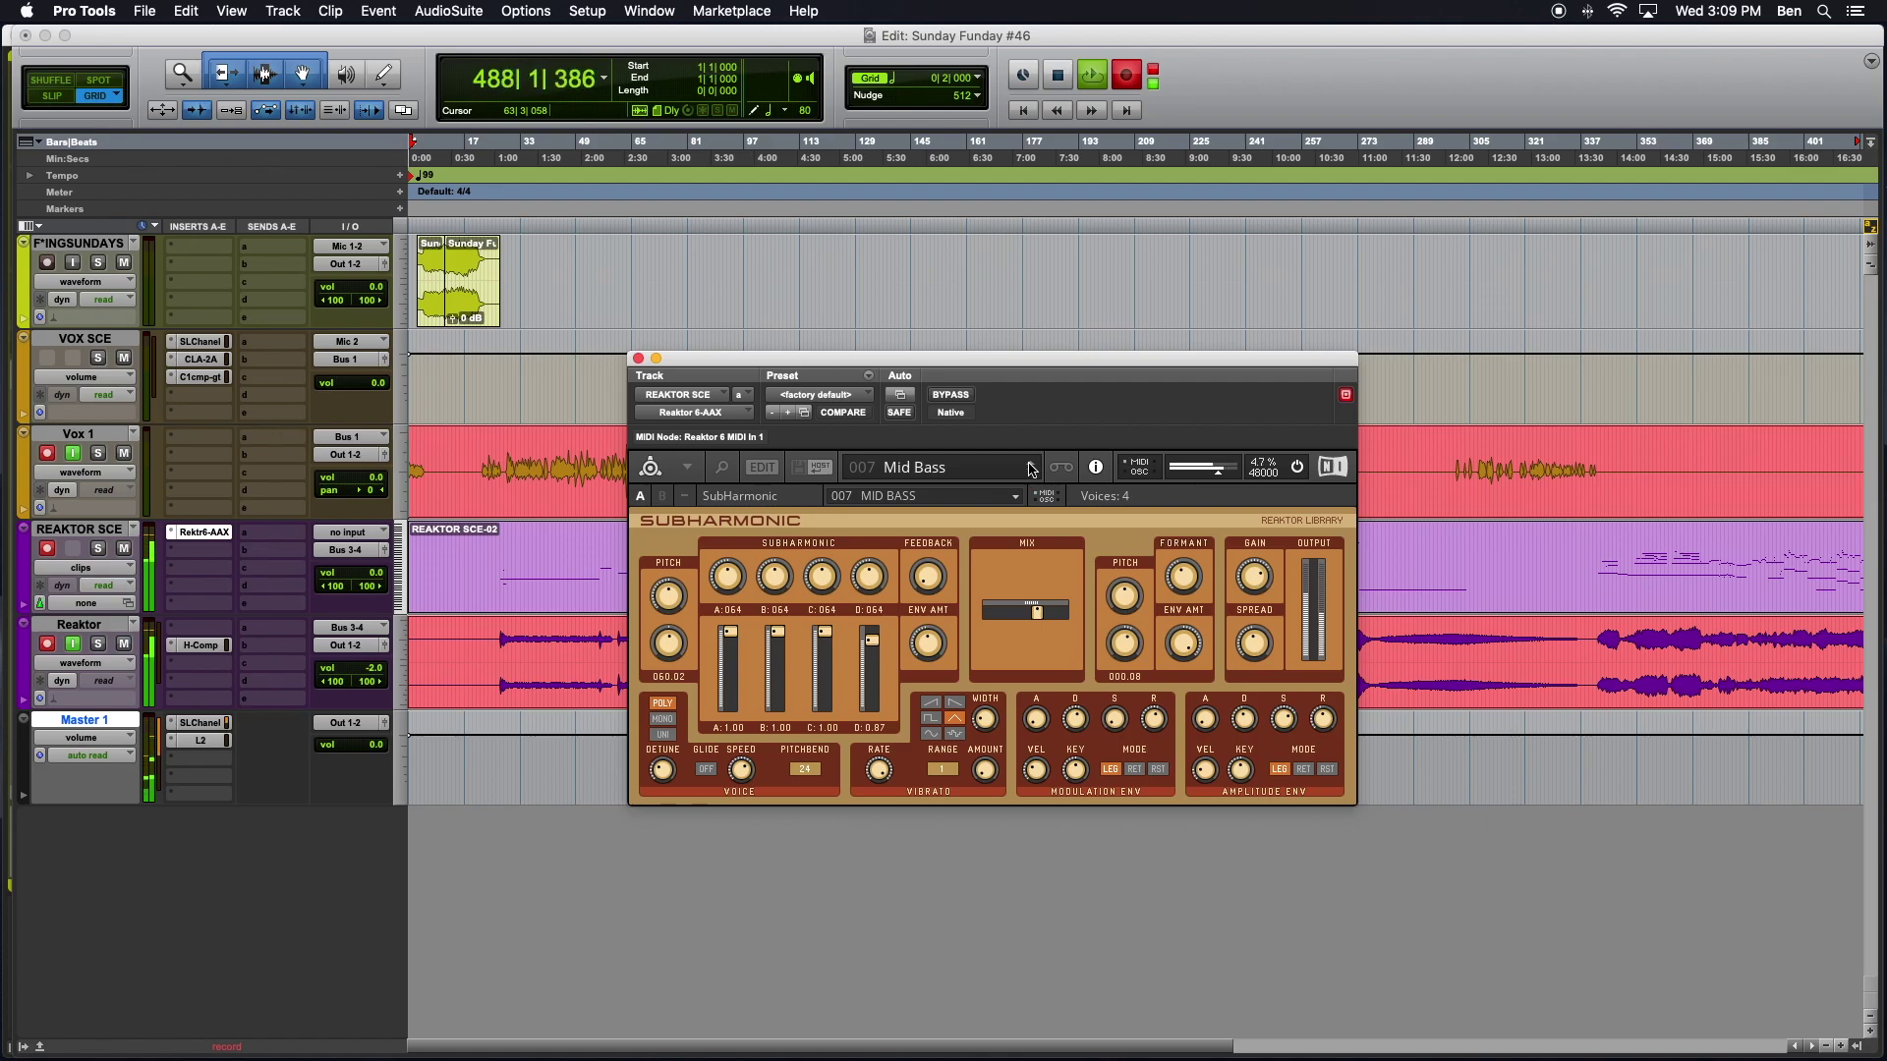
{"action": "left_click", "coordinate": [1030, 467]}
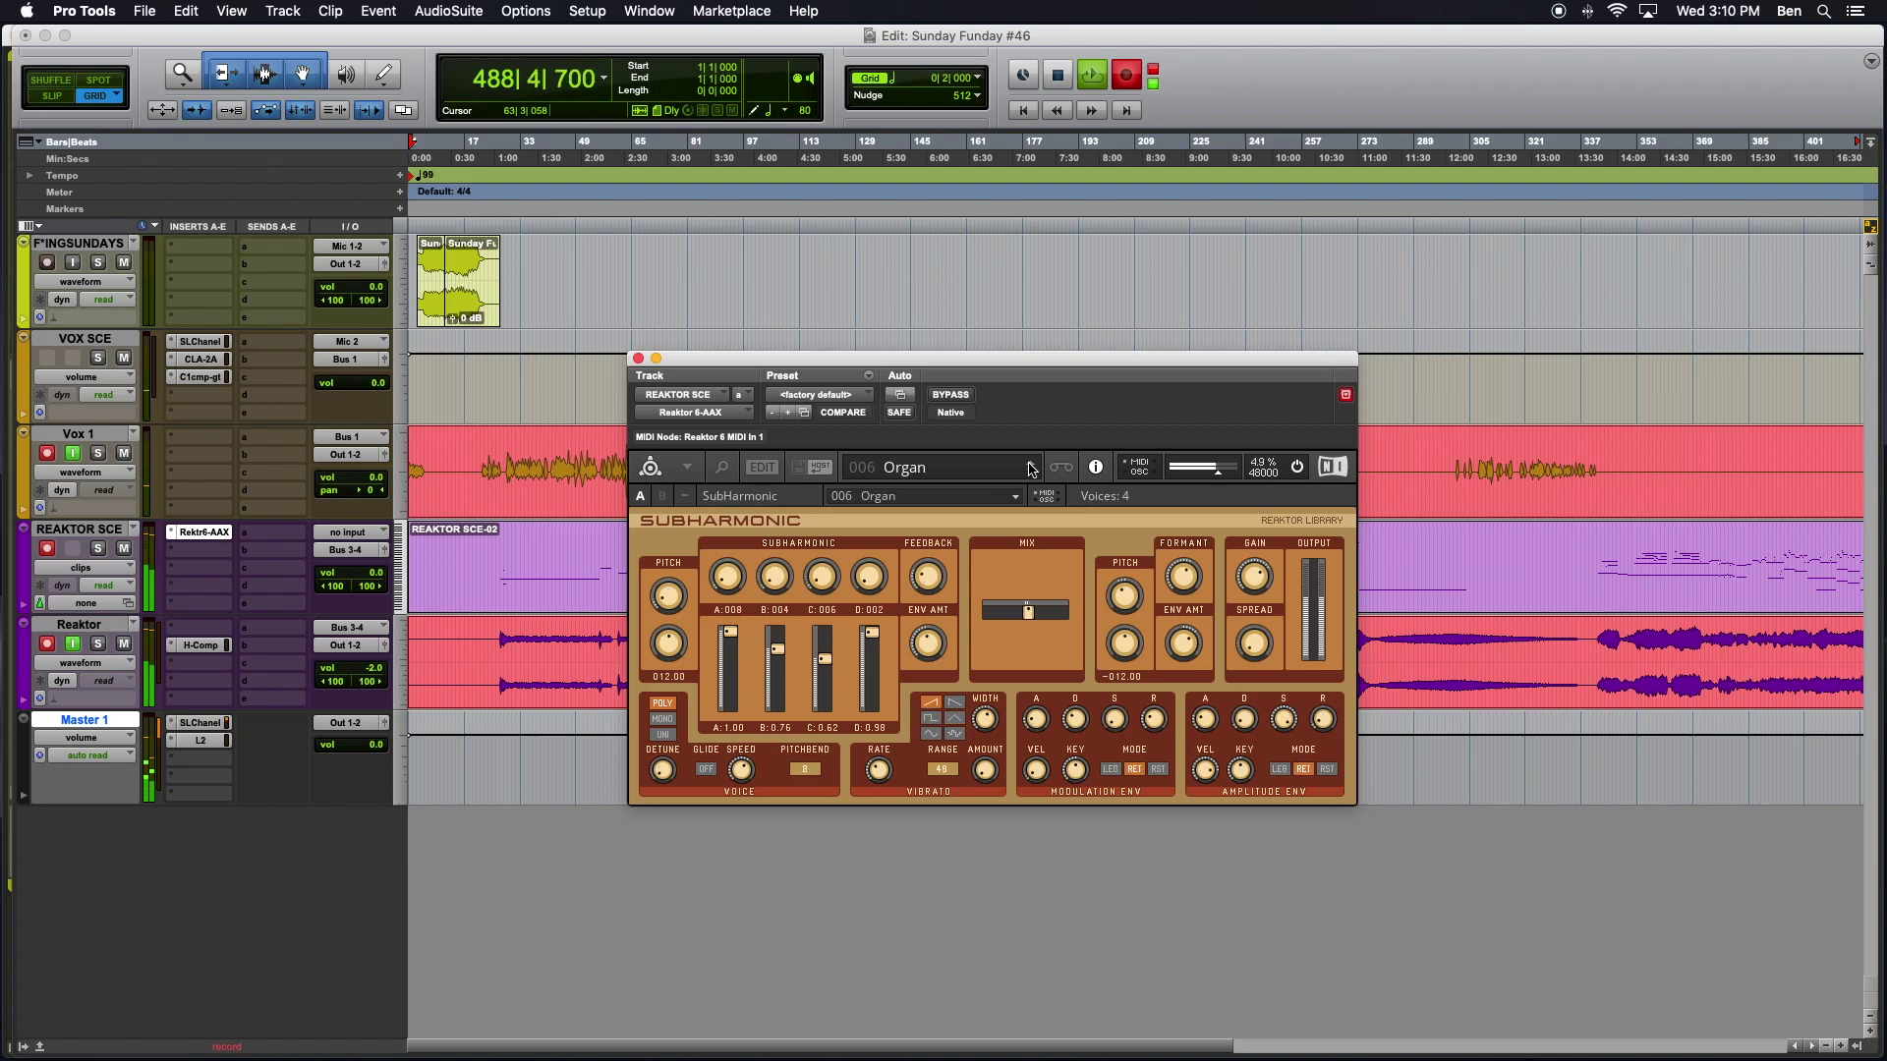
{"action": "left_click", "coordinate": [1030, 468]}
{"action": "left_click", "coordinate": [1030, 468]}
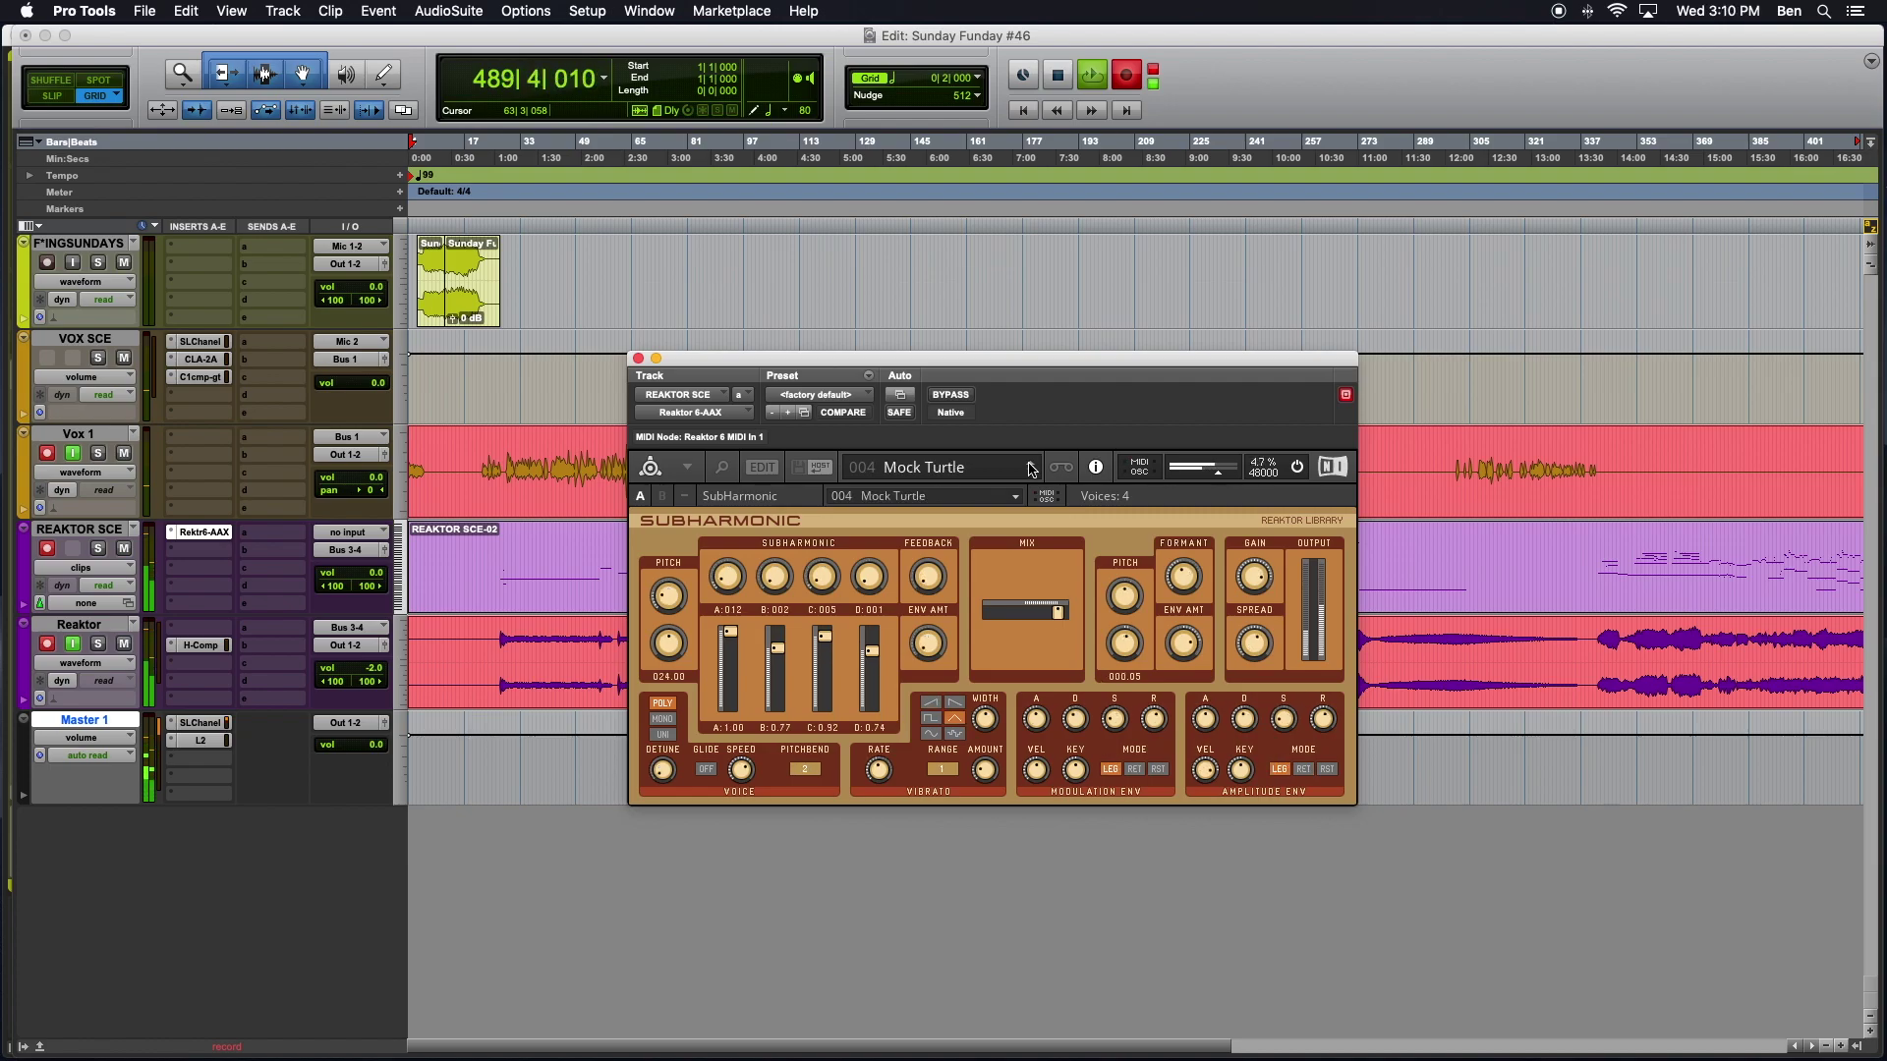
{"action": "left_click", "coordinate": [1030, 468]}
{"action": "left_click", "coordinate": [1030, 468]}
{"action": "left_click", "coordinate": [1030, 467]}
Step: Advance through the snapshots from the start of the list to load Mid Bass
{"action": "left_click", "coordinate": [1032, 476]}
{"action": "left_click", "coordinate": [1032, 477]}
{"action": "left_click", "coordinate": [1032, 476]}
{"action": "left_click", "coordinate": [1032, 476]}
{"action": "left_click", "coordinate": [1032, 476]}
{"action": "left_click", "coordinate": [1032, 477]}
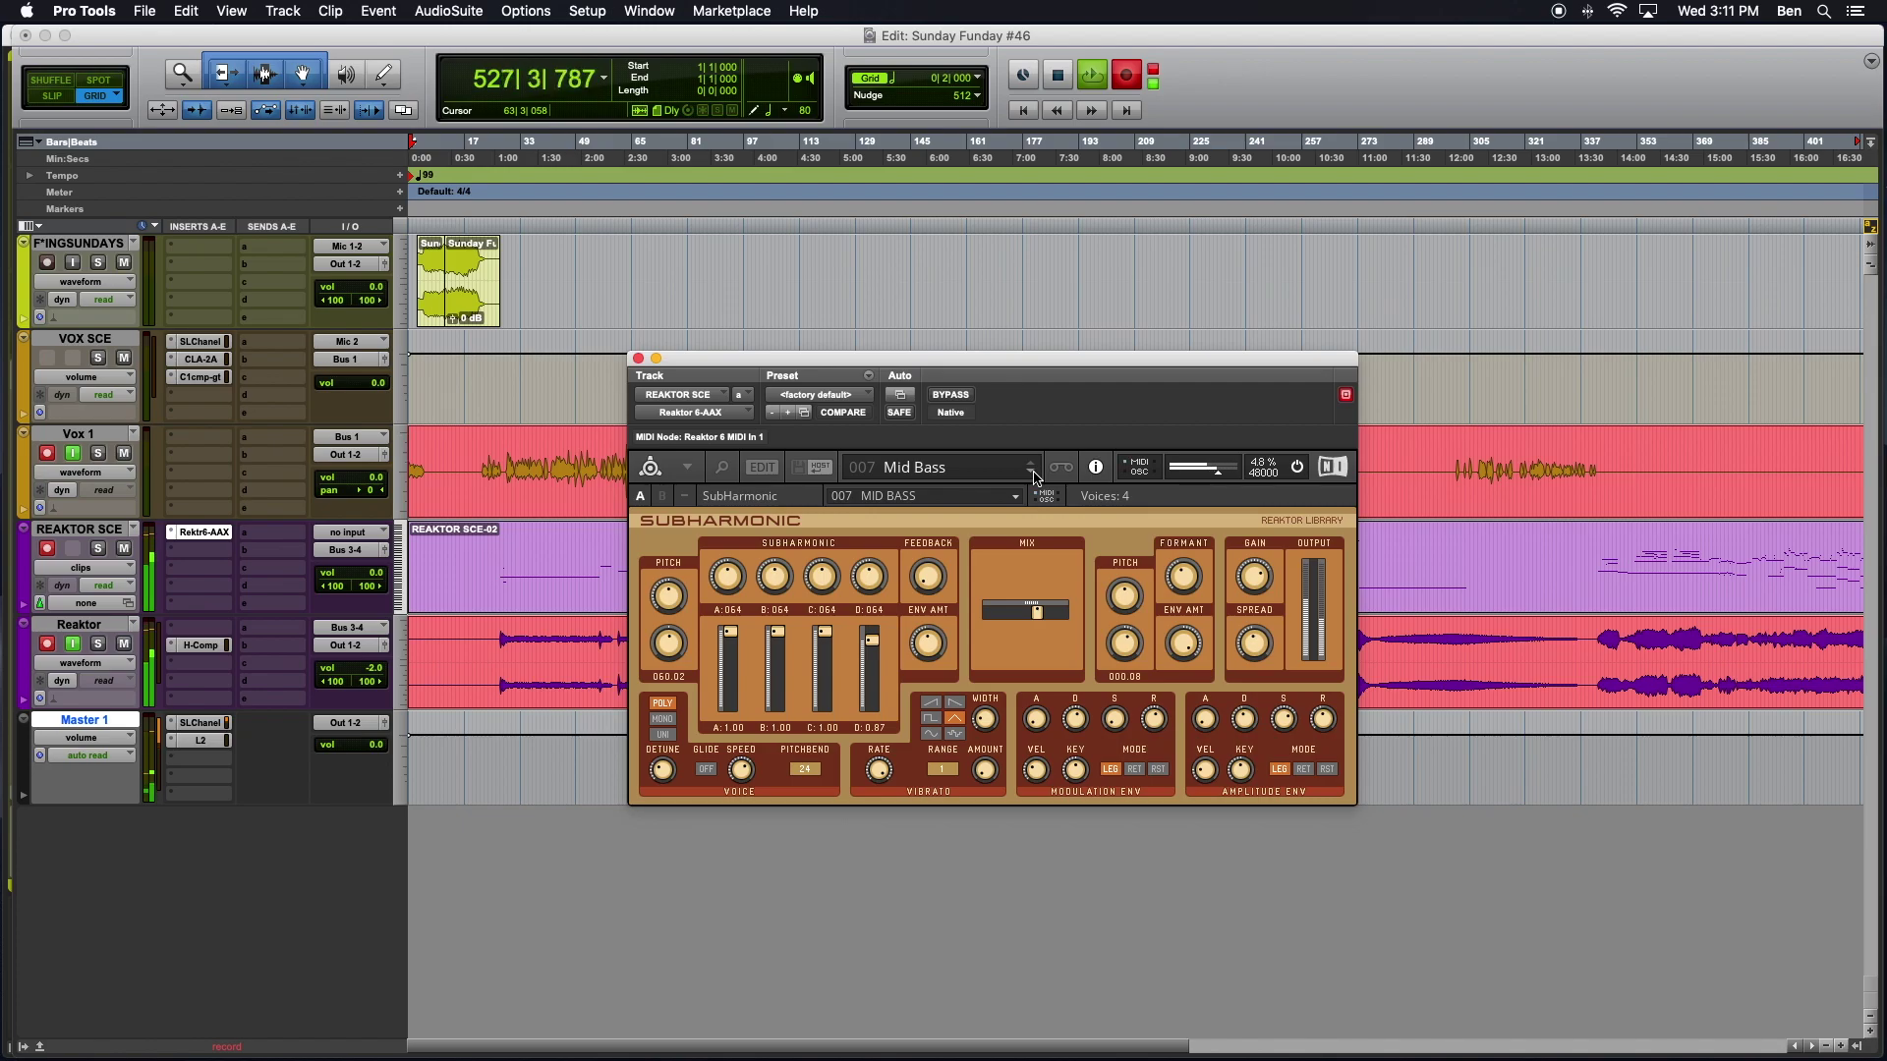
Step: Move the Mid Bass mix slider fully to the subharmonic side, lower Reaktor's main output level slightly, and clear the Reaktor track's meter
{"action": "left_click_drag", "start_coordinate": [1036, 611], "coordinate": [958, 615]}
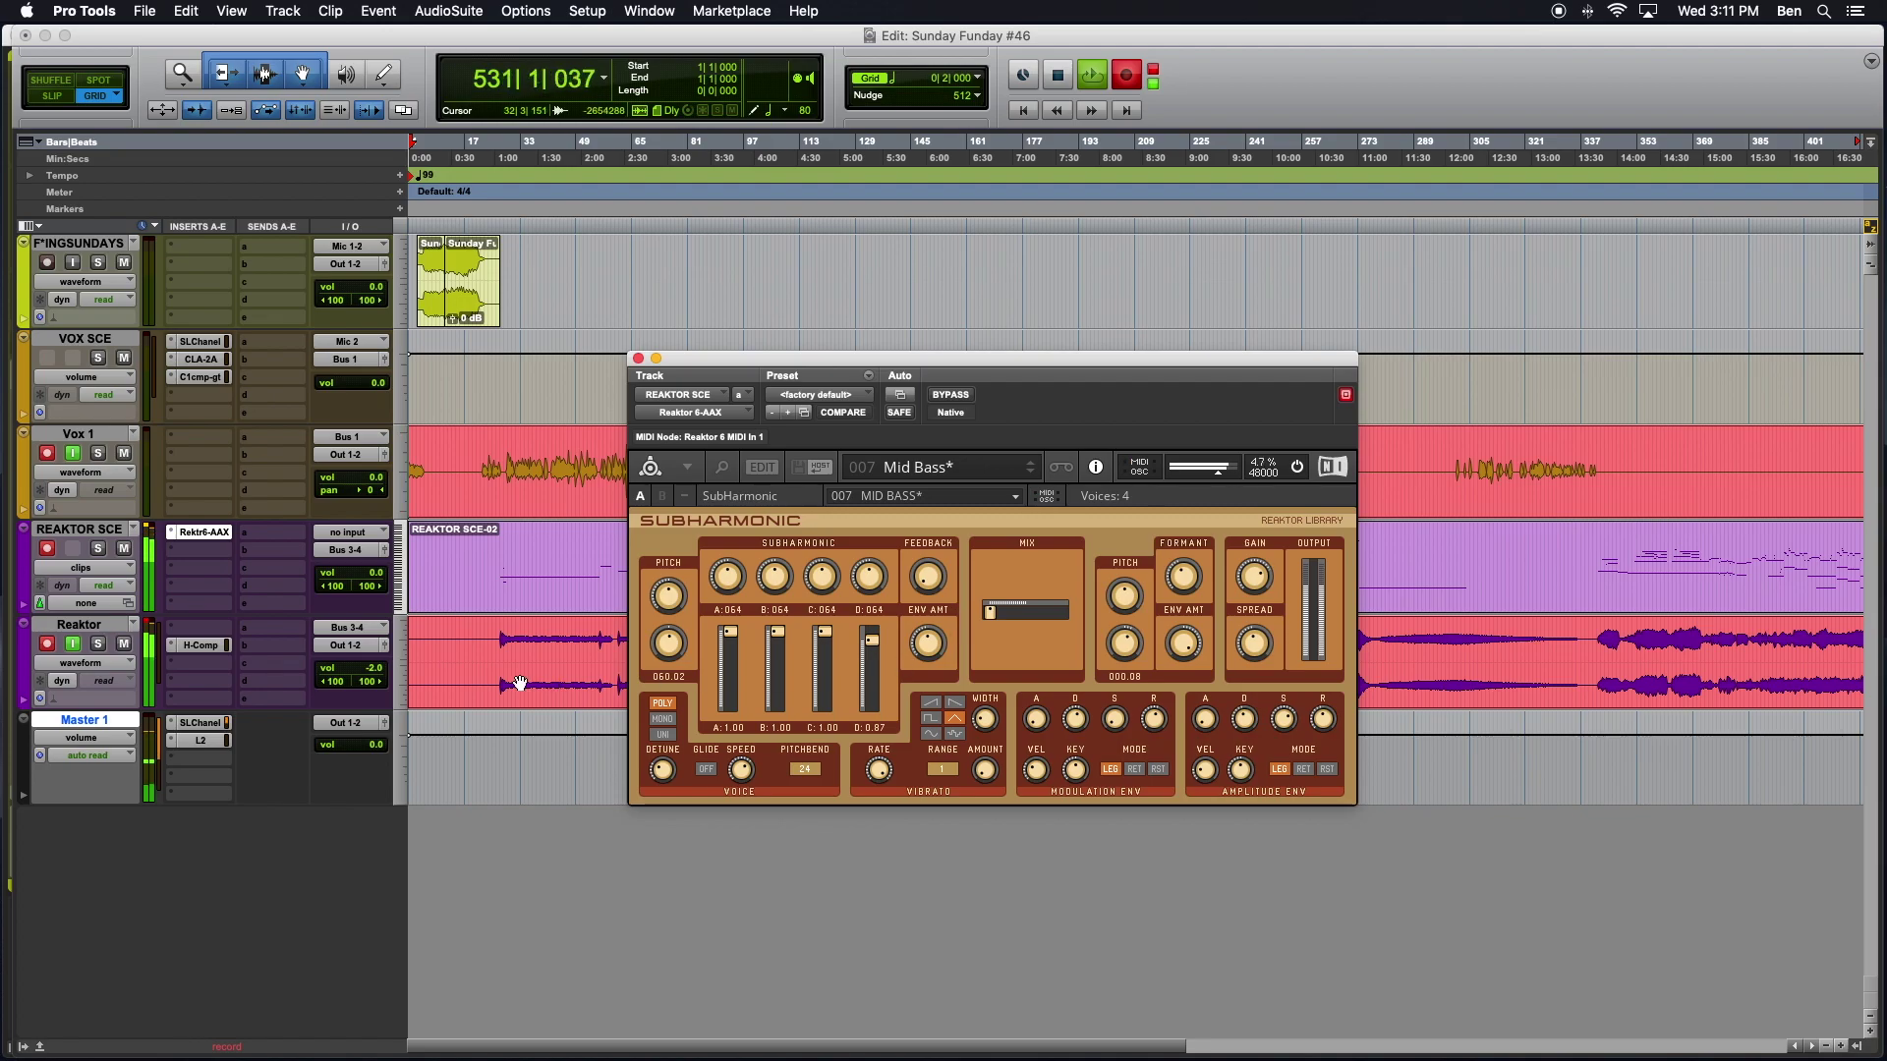
{"action": "left_click_drag", "start_coordinate": [1216, 479], "coordinate": [1204, 474]}
{"action": "left_click", "coordinate": [151, 629]}
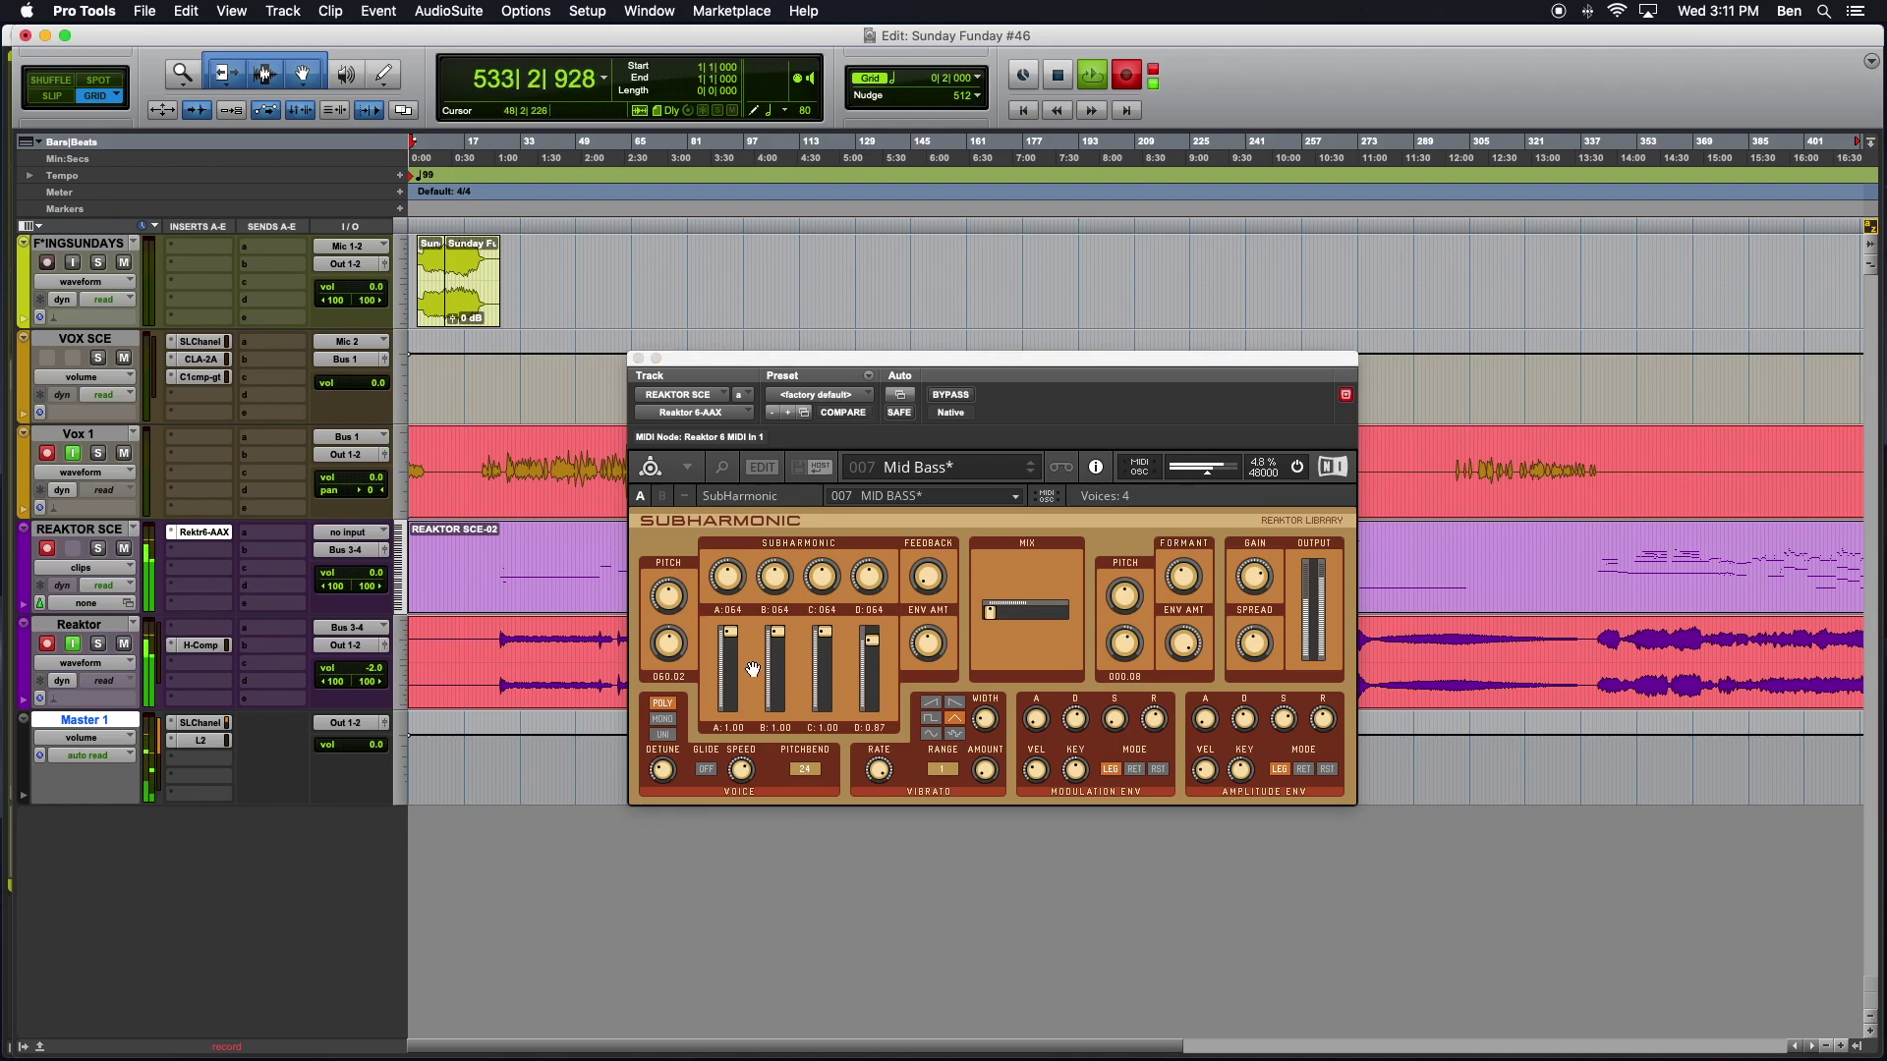